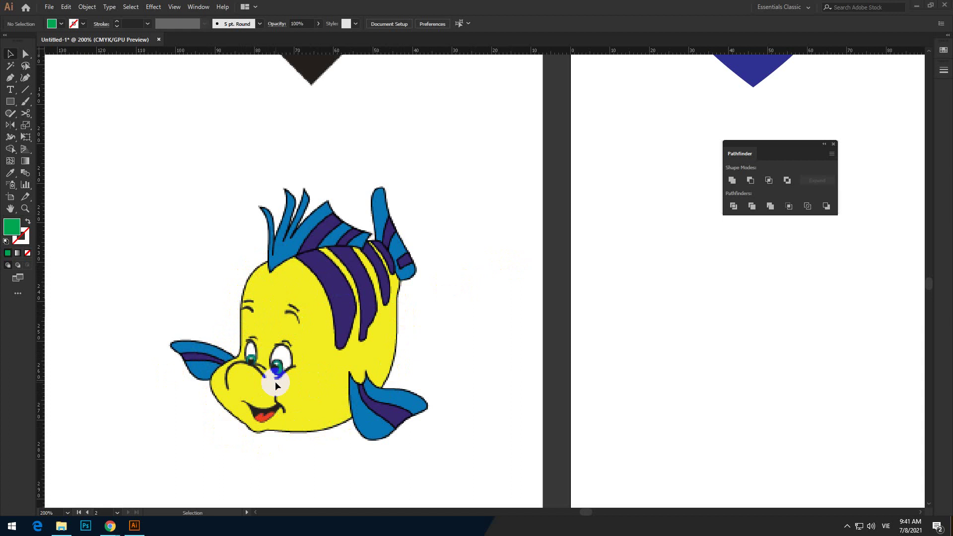
Draw a green rectangle about 34.5 by 25.5 mm over the fish, move it onto the second artboard, and delete it
scroll(274, 378, down, 1)
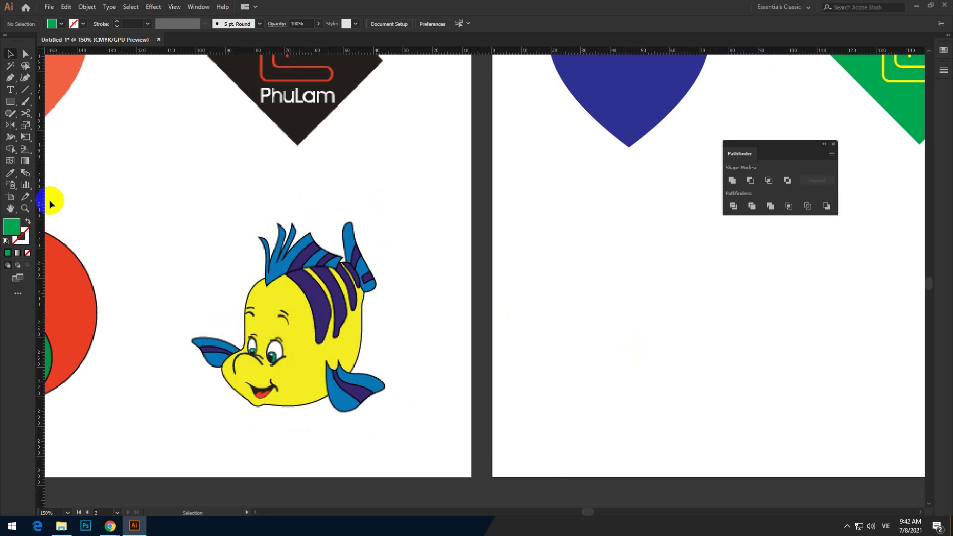
click(10, 101)
drag(240, 300, 343, 375)
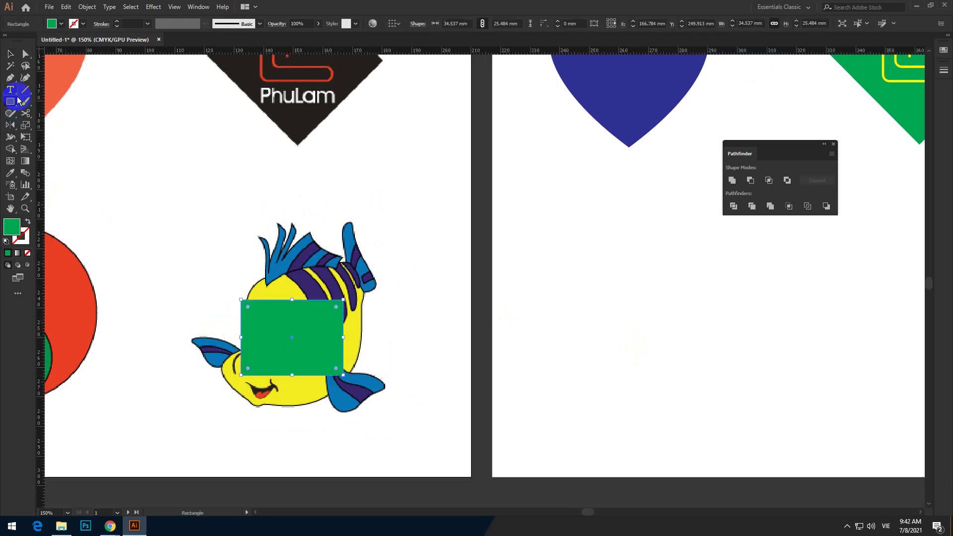
click(10, 53)
click(59, 149)
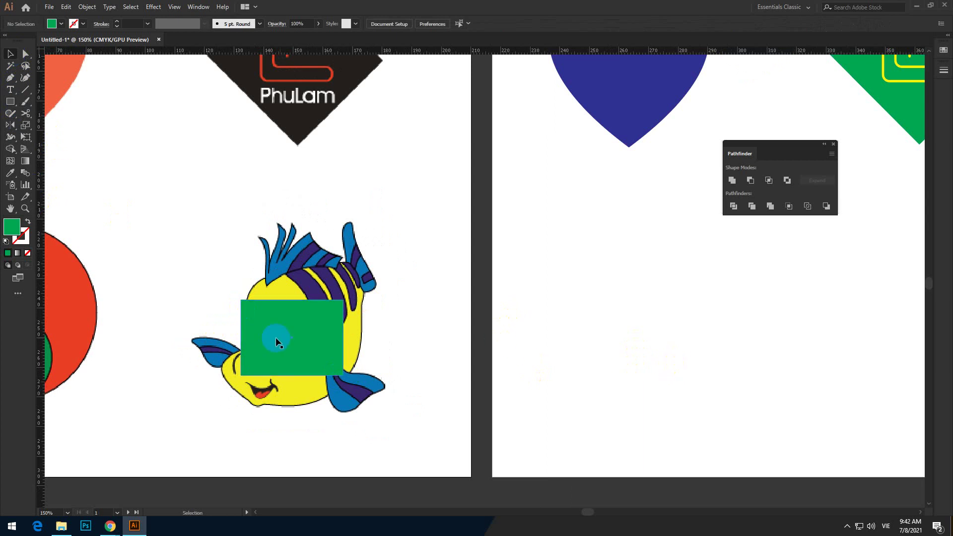
drag(277, 338, 645, 345)
key(Delete)
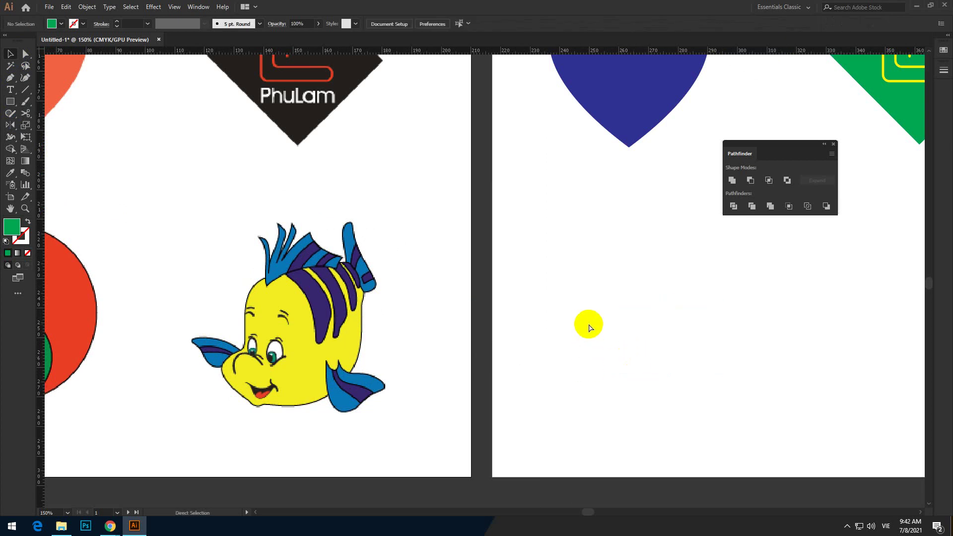
Set the keyboard increment preference to 130 mm
key(ctrl+k)
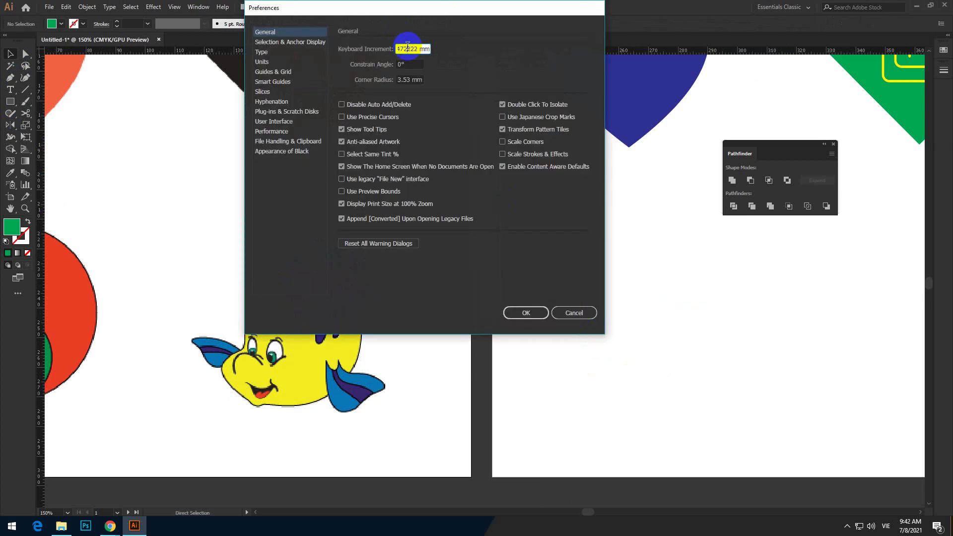
double_click(407, 45)
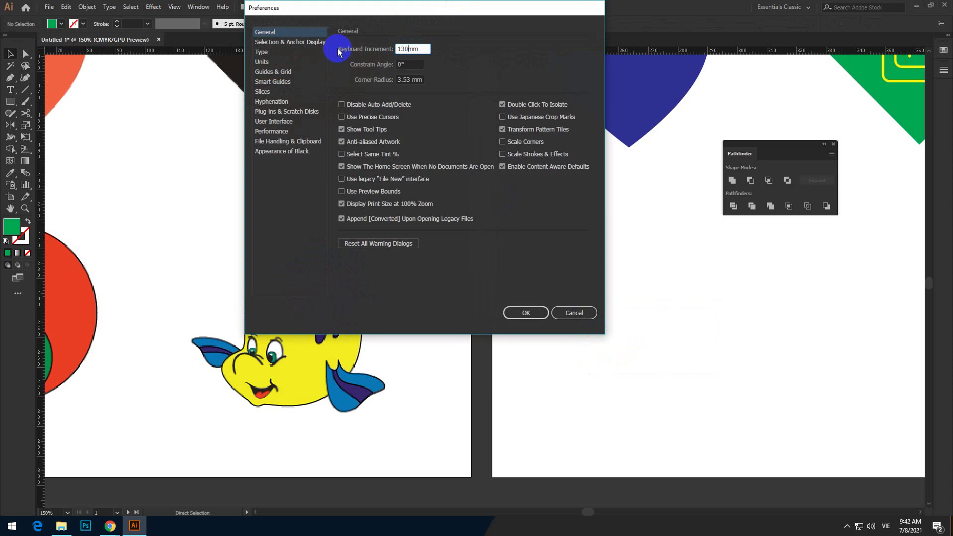
key(Return)
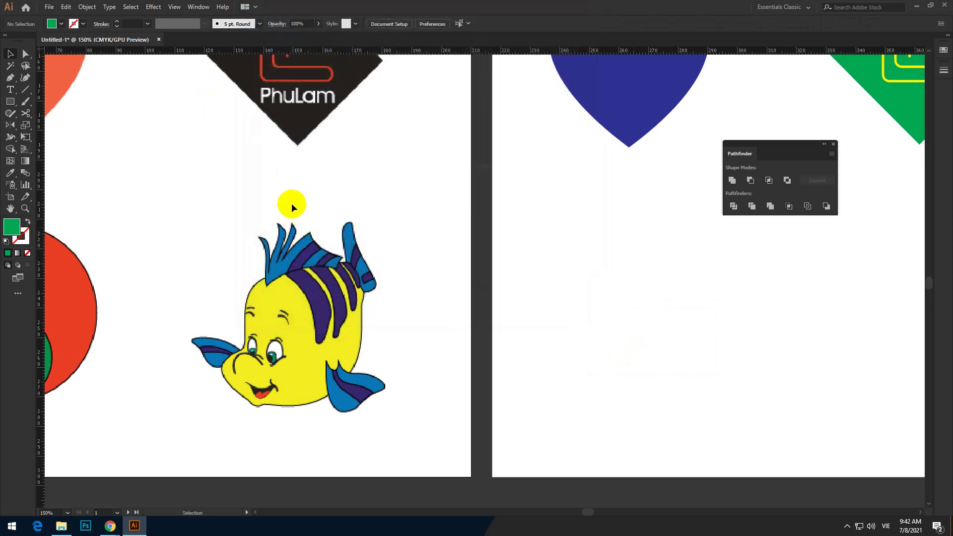
Draw a rectangle about 20.5 by 26.5 mm over the fish, shift it by one keyboard increment toward the second artboard, and delete it
click(10, 101)
mouse_move(246, 286)
mouse_down()
mouse_move(306, 347)
mouse_move(306, 364)
mouse_up()
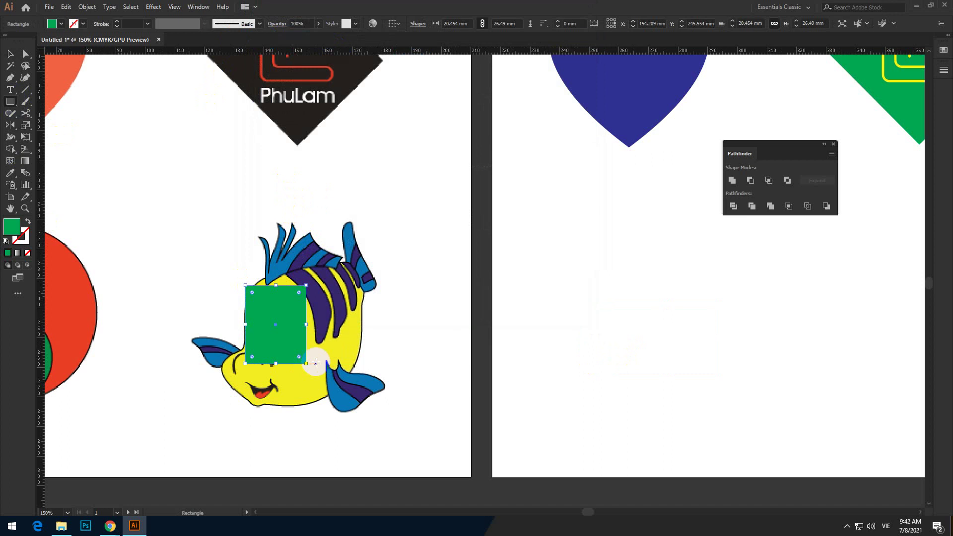
click(11, 55)
key(Right)
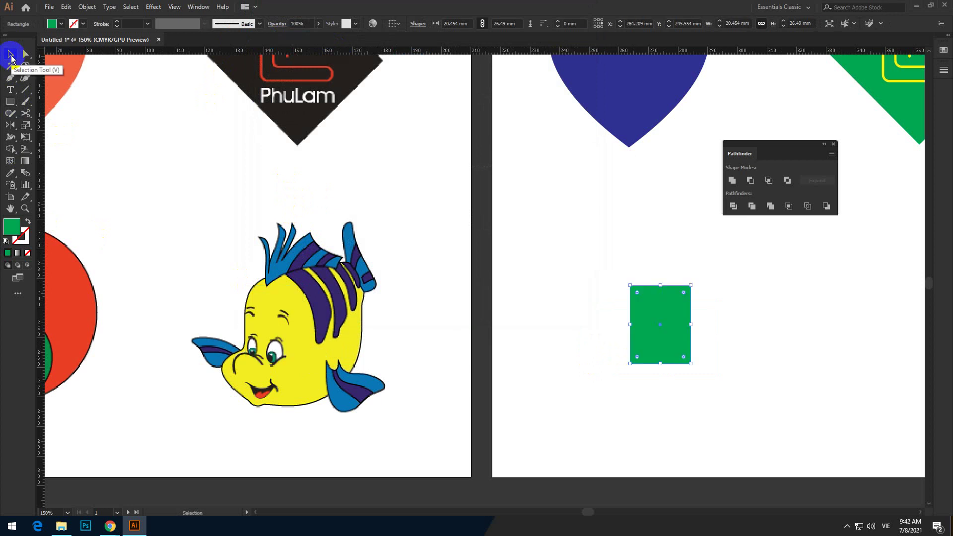
click(653, 353)
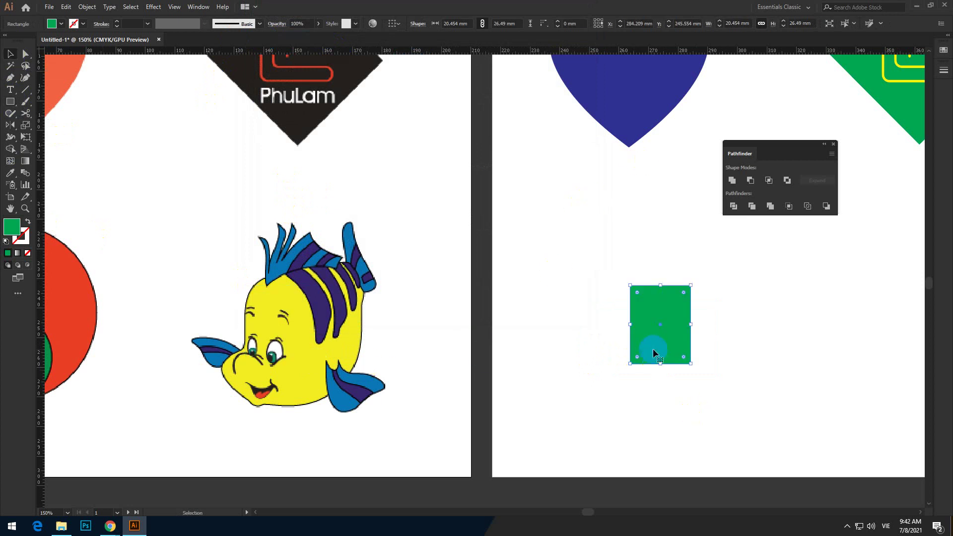
key(Delete)
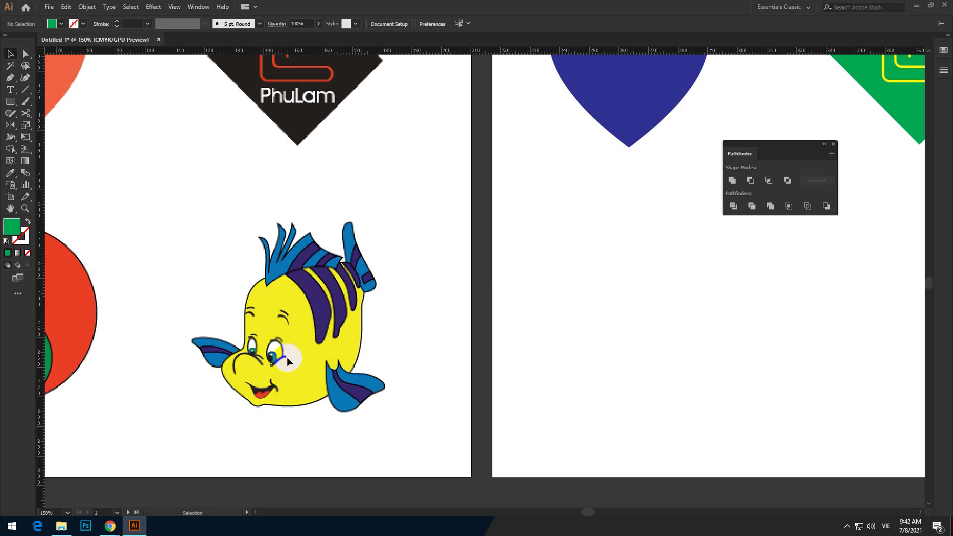
Look over the reference drawings and their redrawn versions on both artboards, ending with a close view of the fish
key(ctrl+minus)
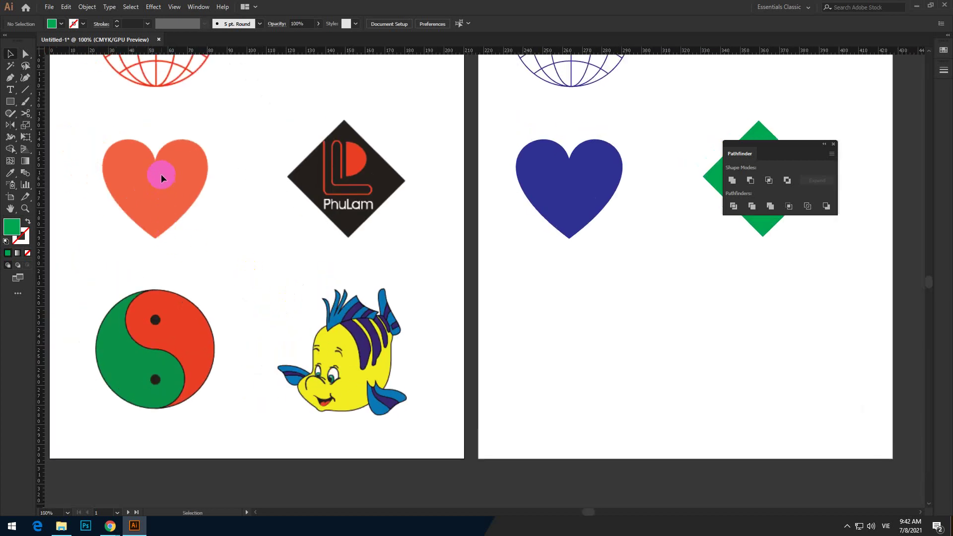
scroll(158, 172, up, 5)
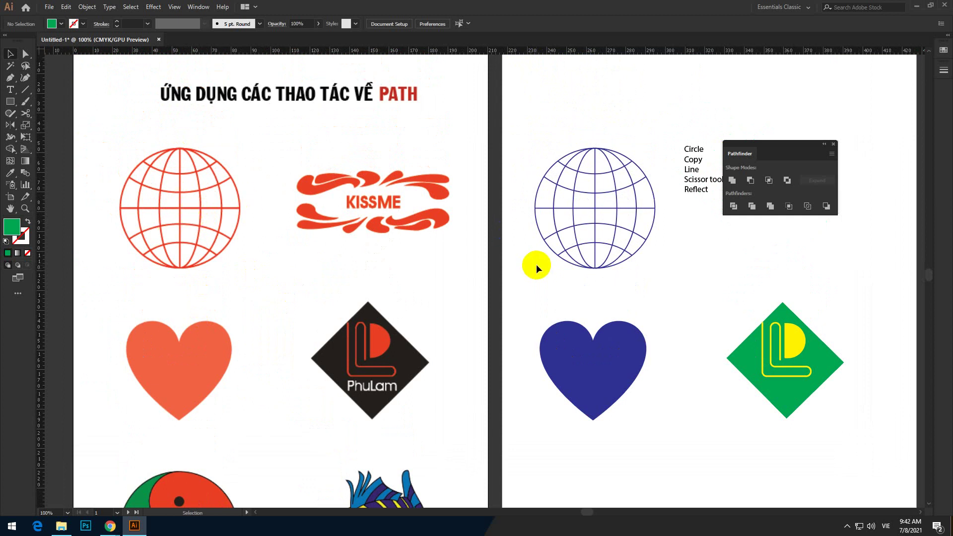
drag(377, 414, 310, 223)
scroll(339, 359, up, 1)
scroll(338, 362, up, 3)
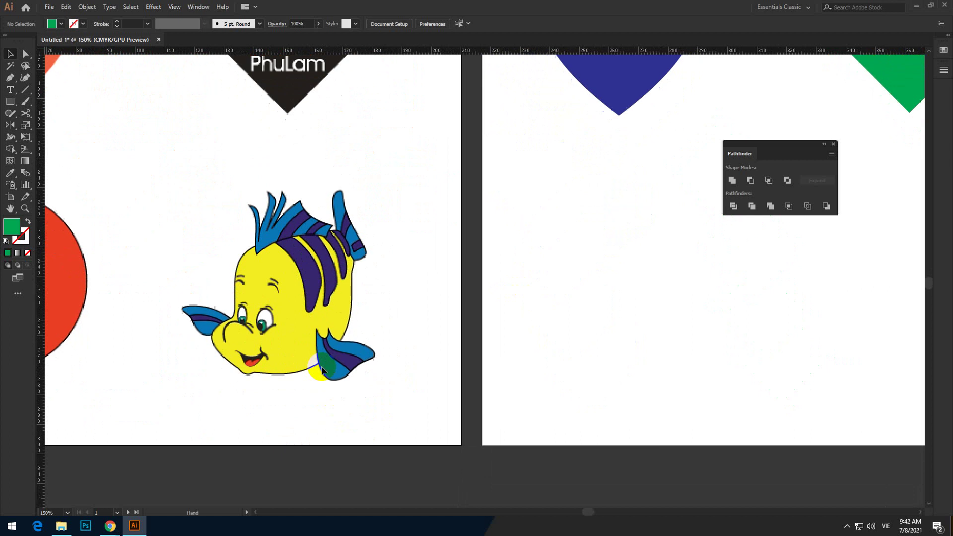
drag(289, 327, 325, 335)
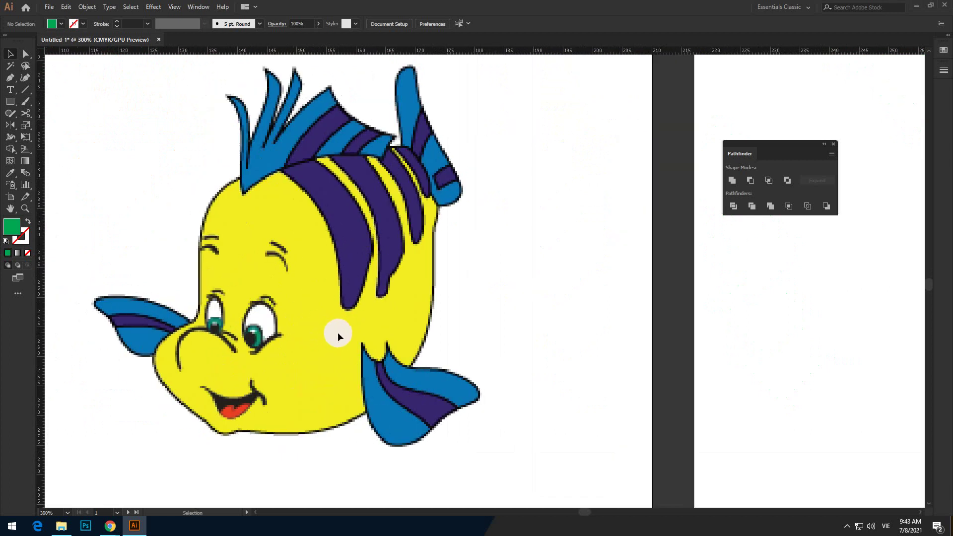
scroll(332, 318, down, 1)
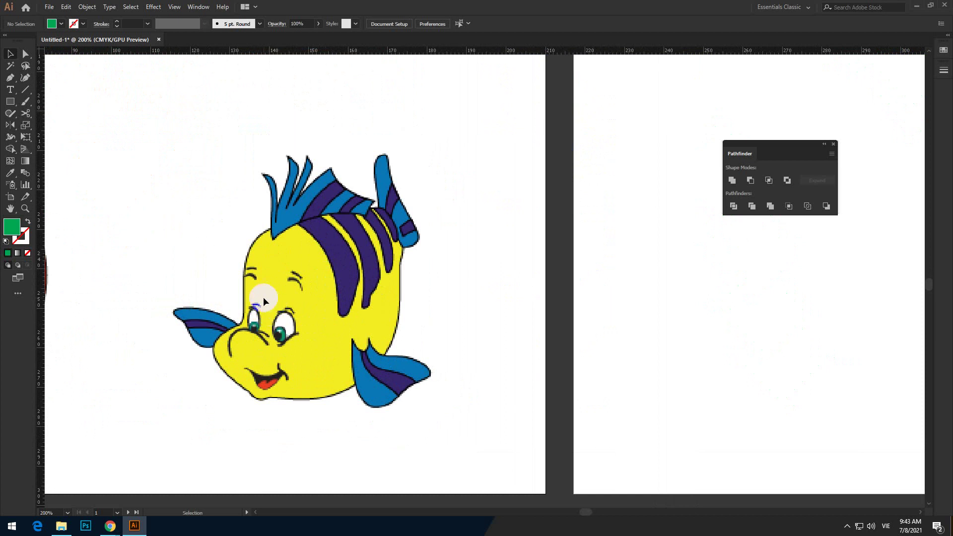
Set up the Pen tool with no fill and a red stroke for tracing the fish
click(11, 79)
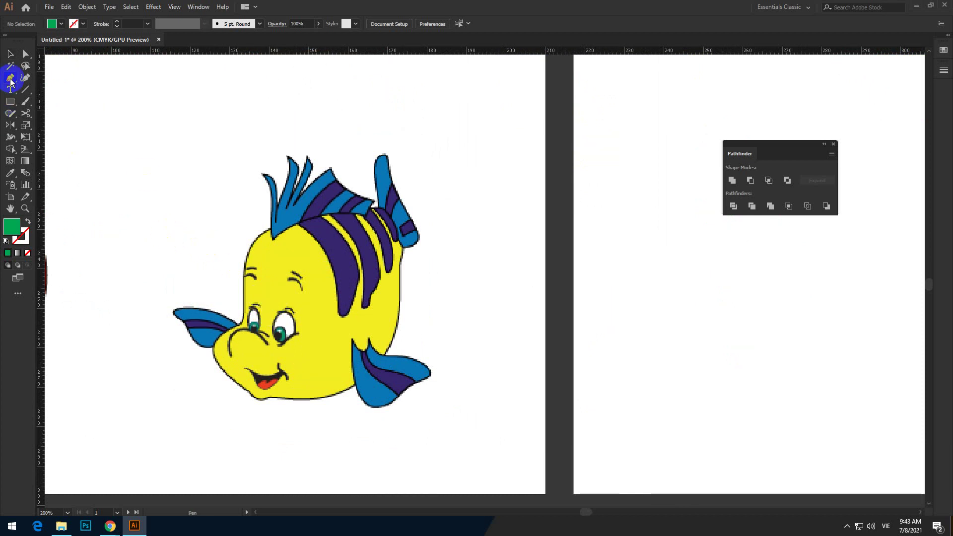
click(52, 24)
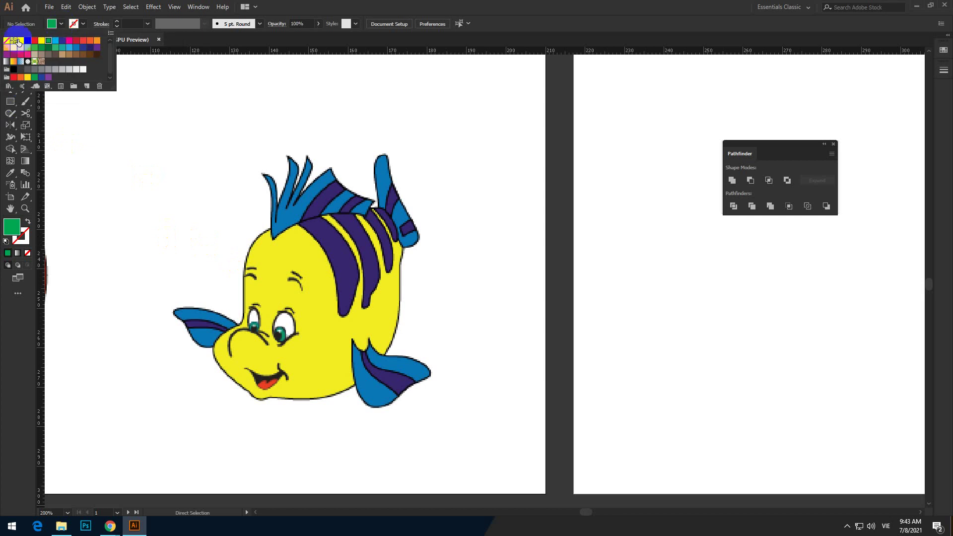
click(6, 40)
click(80, 25)
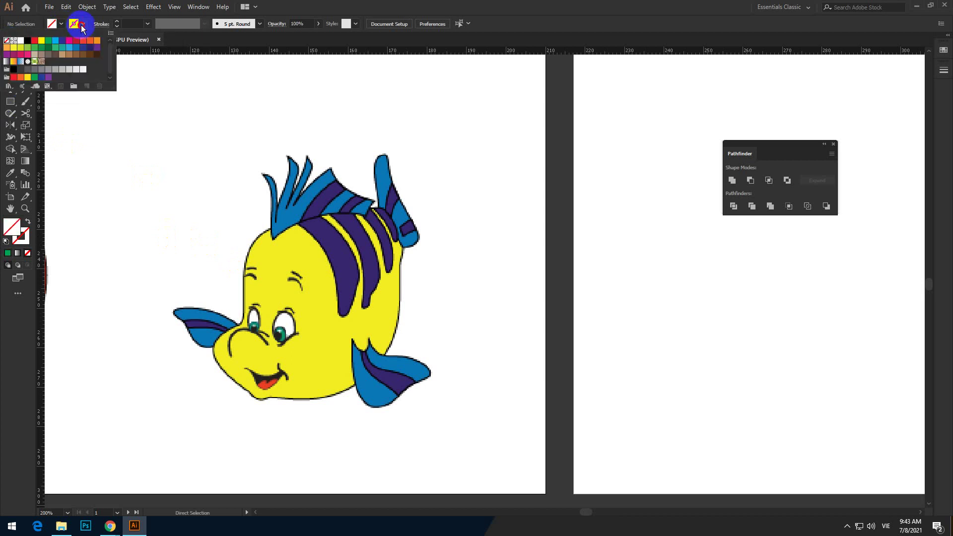
click(35, 42)
key(p)
click(271, 288)
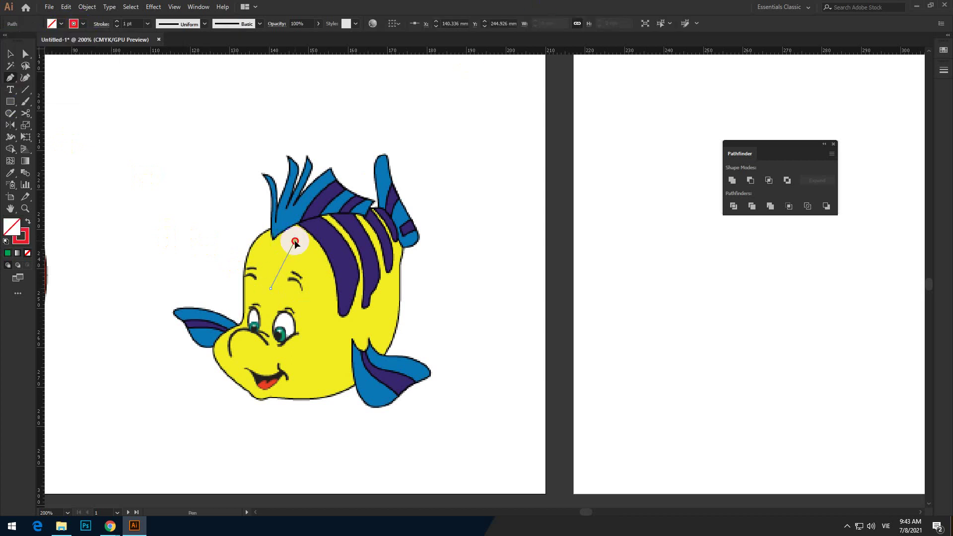
drag(295, 241, 316, 270)
key(ctrl+z)
key(ctrl+z)
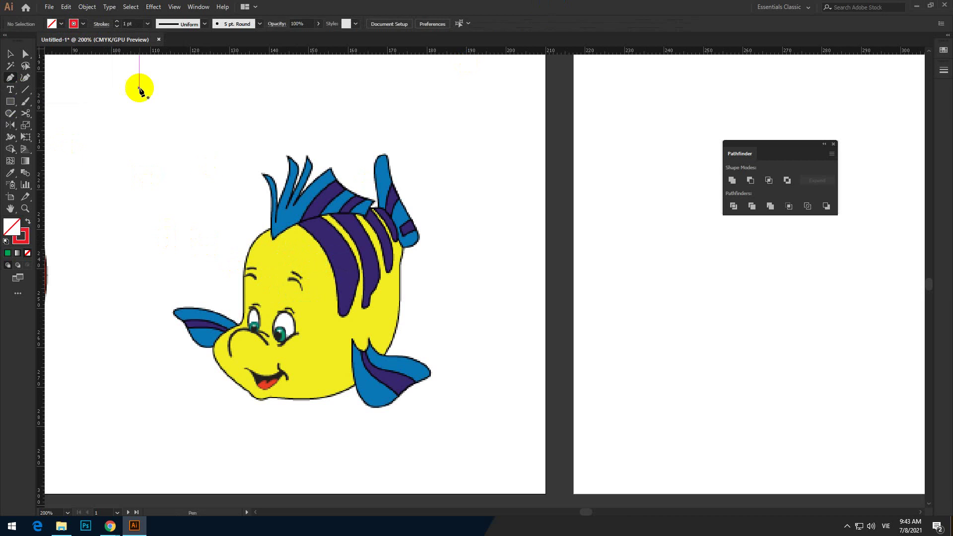
Start the fish's body outline with the Pen tool at the front base of the top fin and trace the forehead down past the eyes
scroll(224, 283, up, 1)
scroll(288, 278, down, 1)
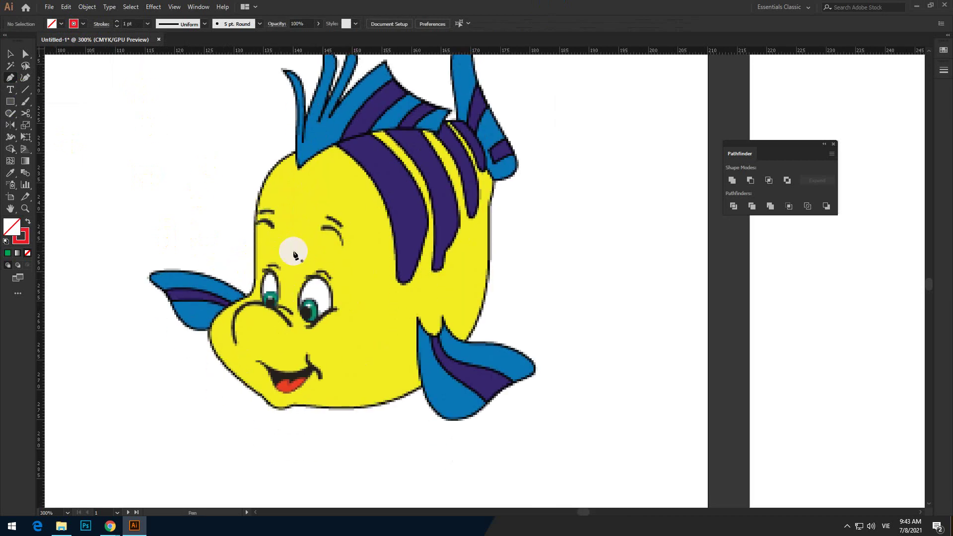
click(298, 166)
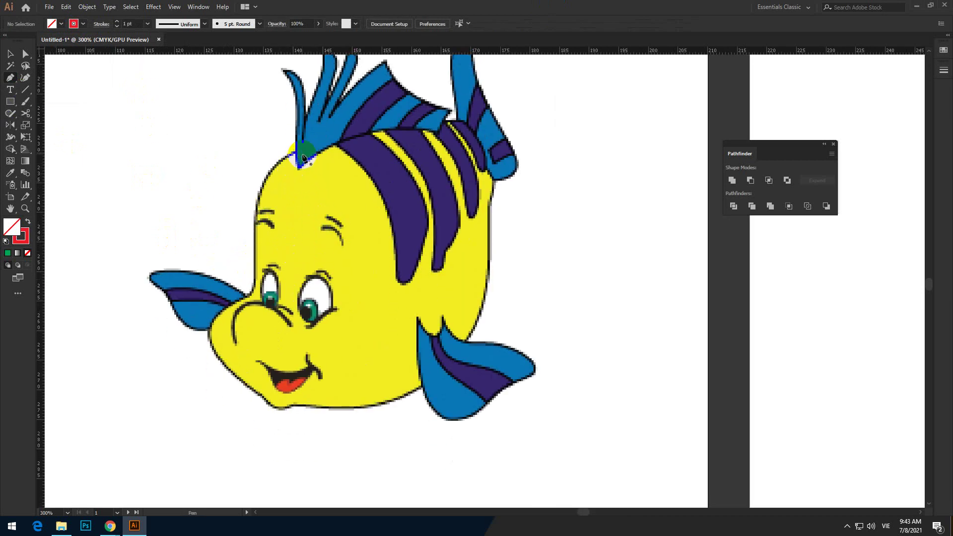
click(298, 154)
click(297, 152)
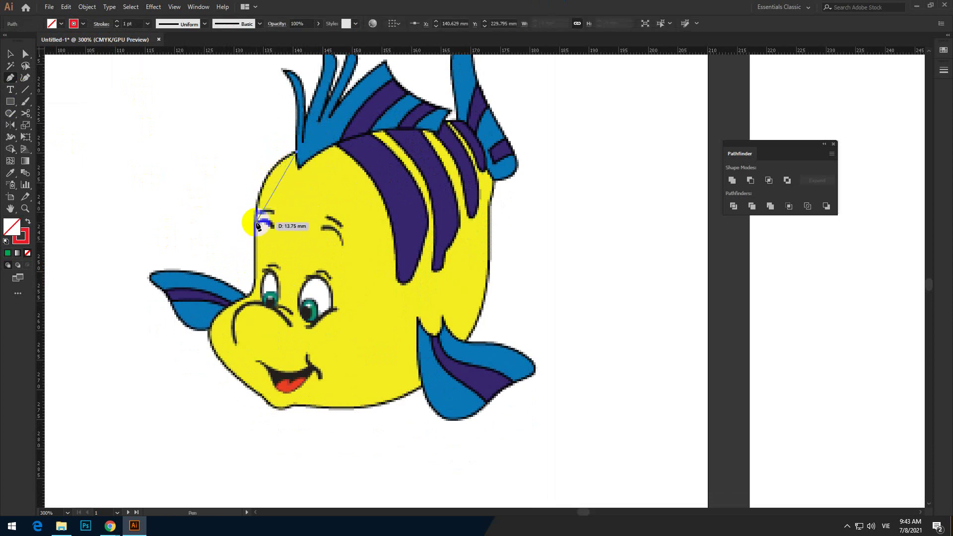
mouse_move(258, 228)
mouse_down()
mouse_move(251, 294)
mouse_move(252, 247)
mouse_move(257, 283)
mouse_move(220, 307)
mouse_up()
click(255, 281)
Continue the body outline around the snout and chin and along the belly to the lower side fin
scroll(244, 298, up, 1)
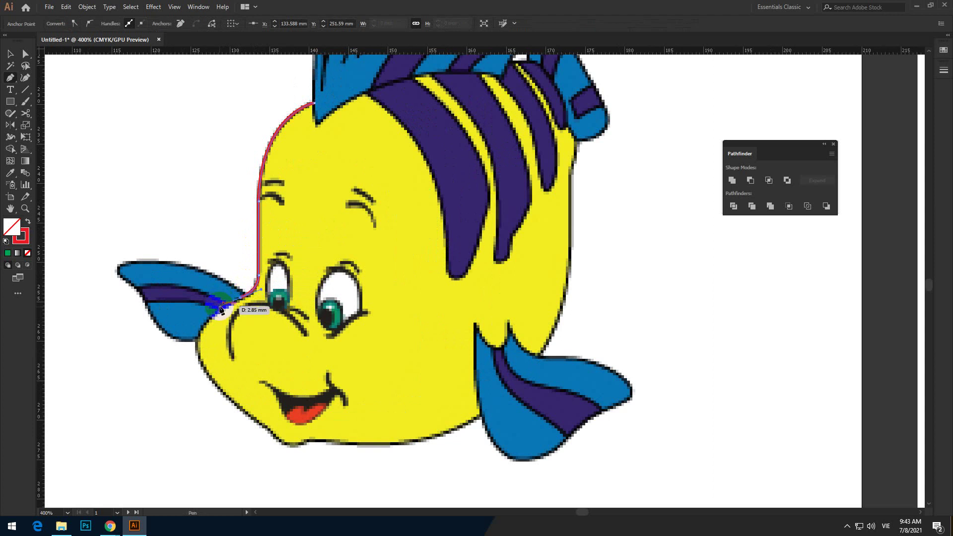
drag(211, 355, 204, 315)
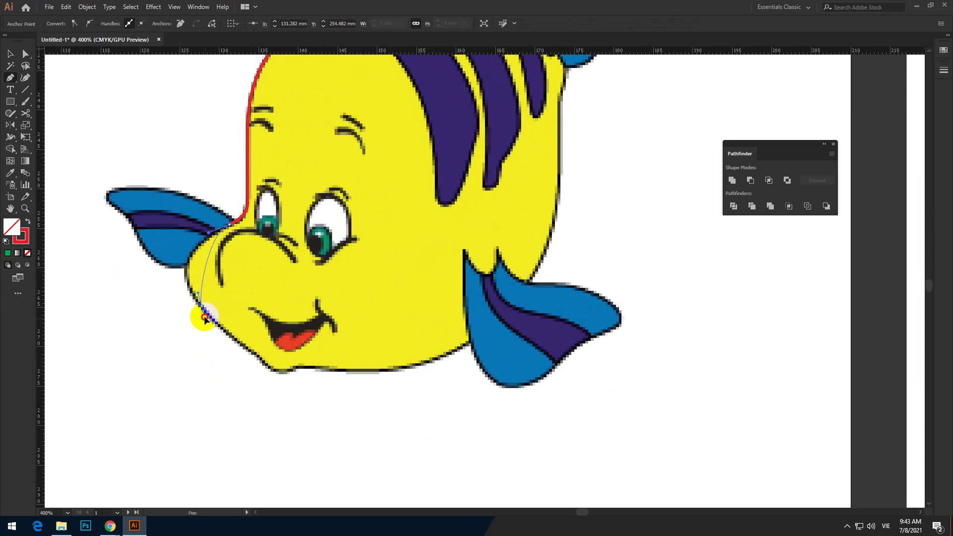
drag(243, 354, 335, 373)
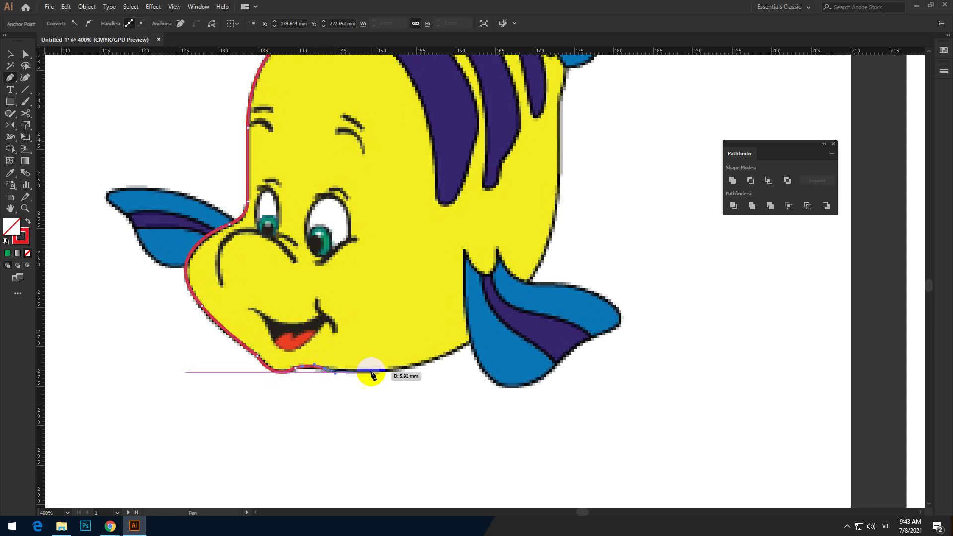
mouse_move(453, 353)
mouse_down()
mouse_move(505, 304)
mouse_move(450, 358)
mouse_up()
Continue the body outline behind the lower side fin and up the rear edge of the body to the tail
scroll(499, 301, down, 1)
drag(493, 278, 493, 279)
click(505, 211)
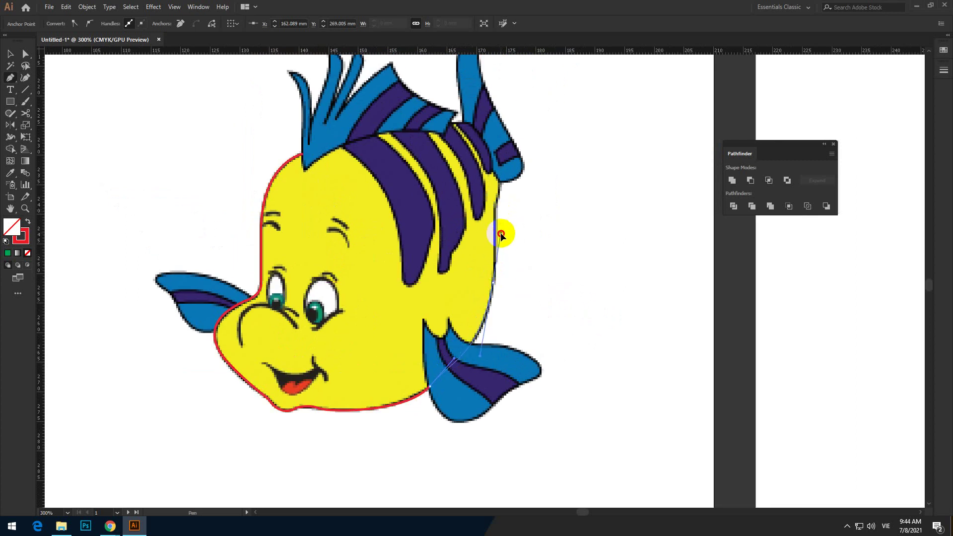
click(494, 204)
scroll(494, 204, up, 1)
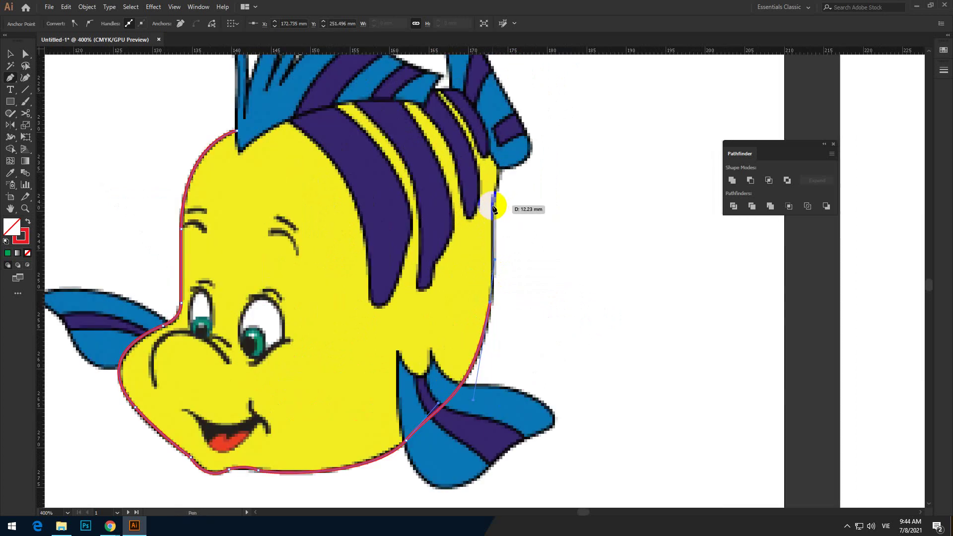
drag(493, 206, 500, 150)
Trace the back beneath the tail and top fin, close the body outline at its starting anchor, and deselect it
drag(472, 195, 490, 306)
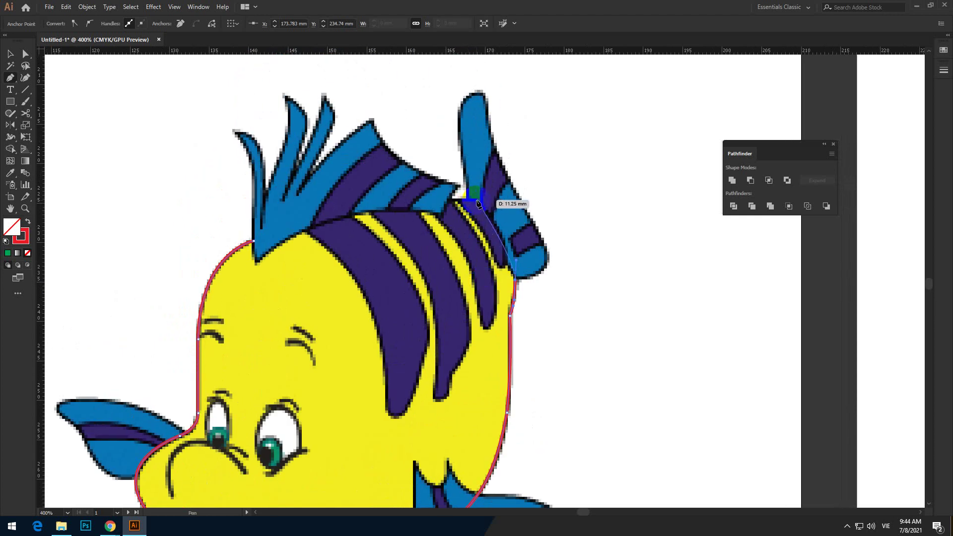
drag(466, 201, 449, 203)
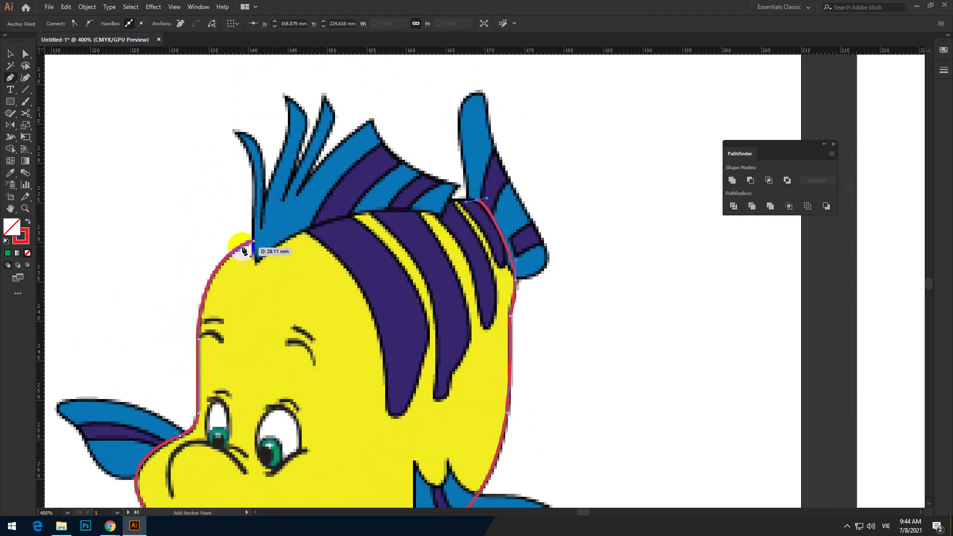
drag(252, 243, 169, 283)
key(v)
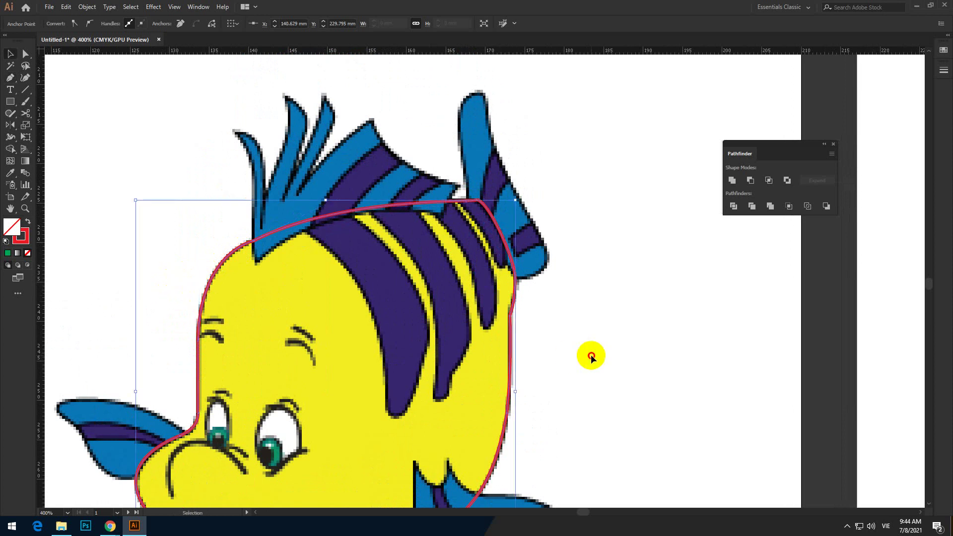
click(592, 357)
Select the body outline with the Direct Selection tool and reshape the back's curve from its anchor at the top fin's front base
scroll(555, 342, down, 1)
drag(330, 300, 282, 206)
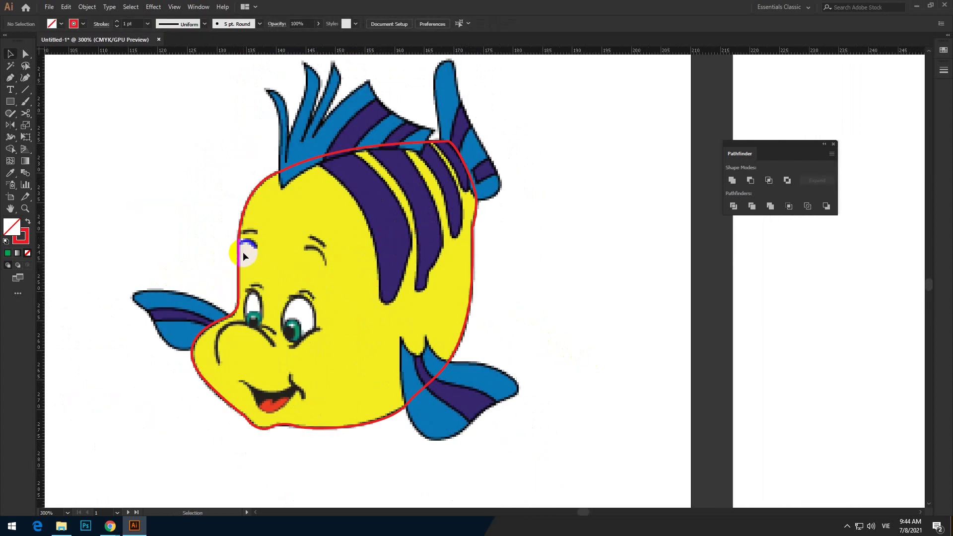
click(240, 251)
click(26, 54)
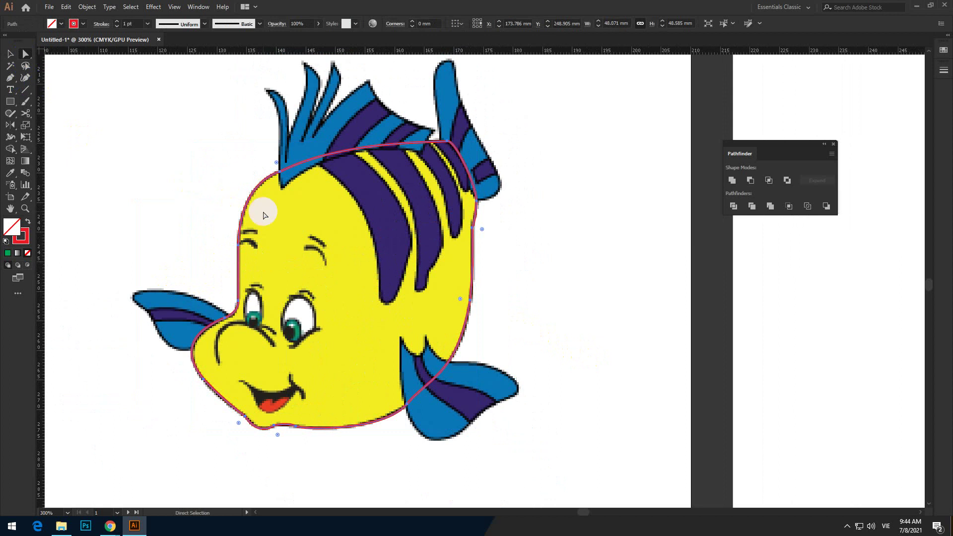
scroll(288, 179, up, 2)
click(275, 175)
click(273, 166)
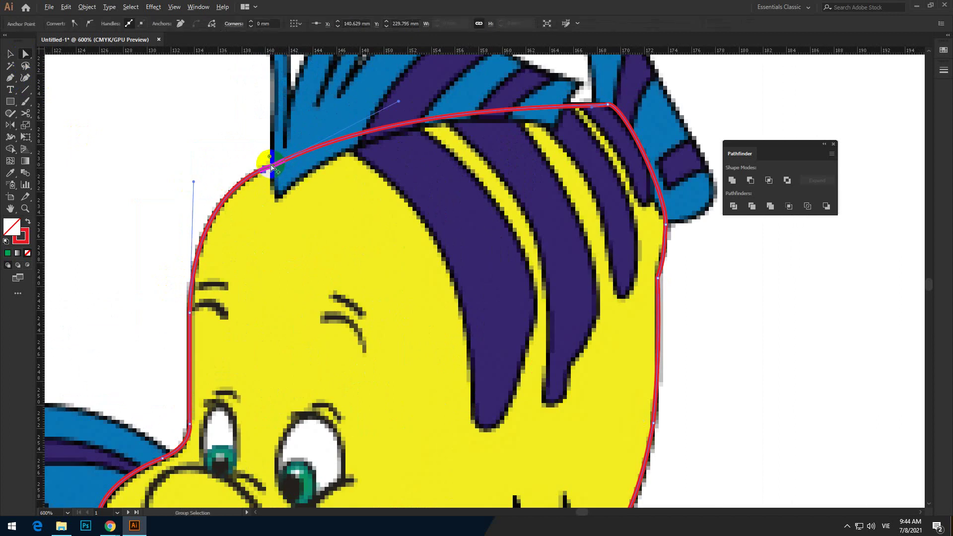
scroll(270, 164, up, 2)
scroll(453, 134, down, 1)
drag(450, 152, 427, 187)
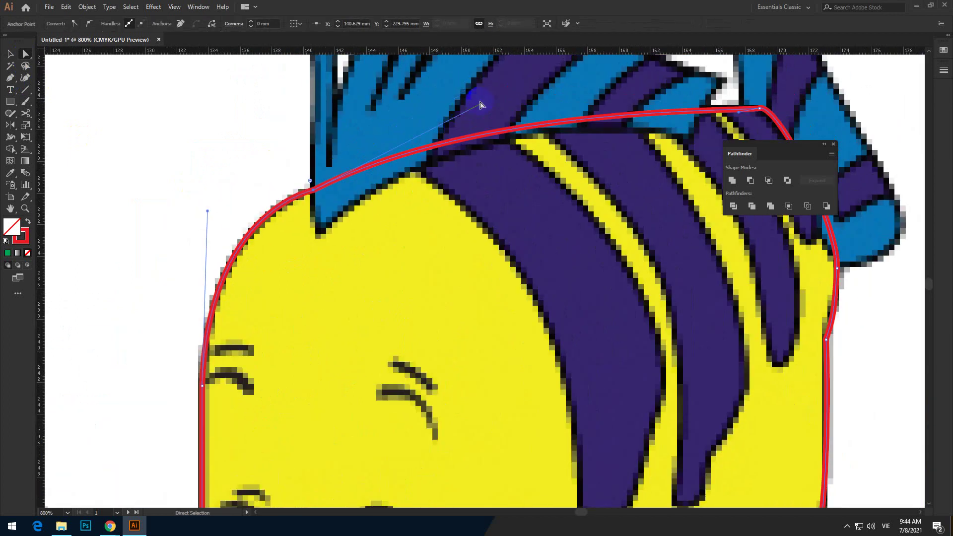
drag(482, 104, 489, 116)
scroll(484, 127, down, 4)
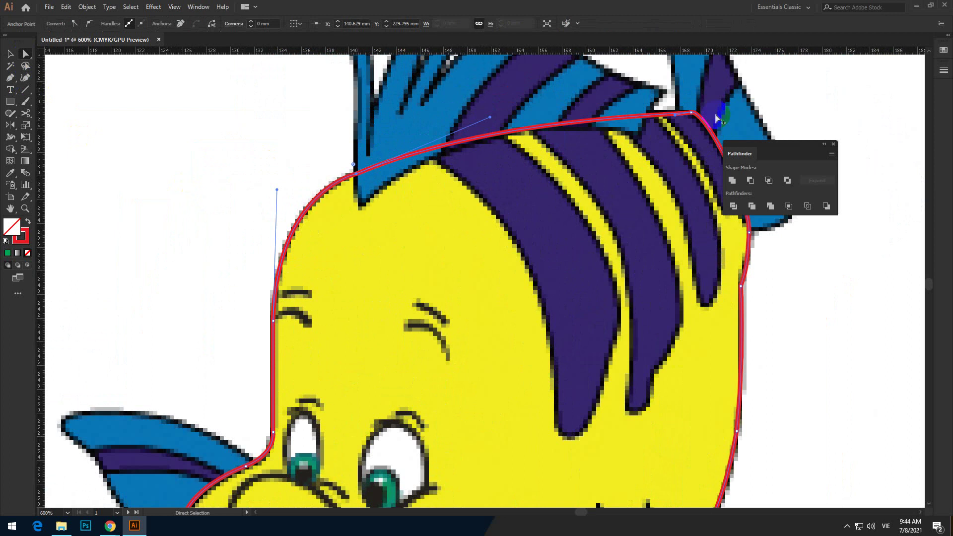
Adjust the curve handle at the rear upper corner of the body outline beneath the tail, and deselect the path
scroll(636, 124, up, 5)
click(664, 115)
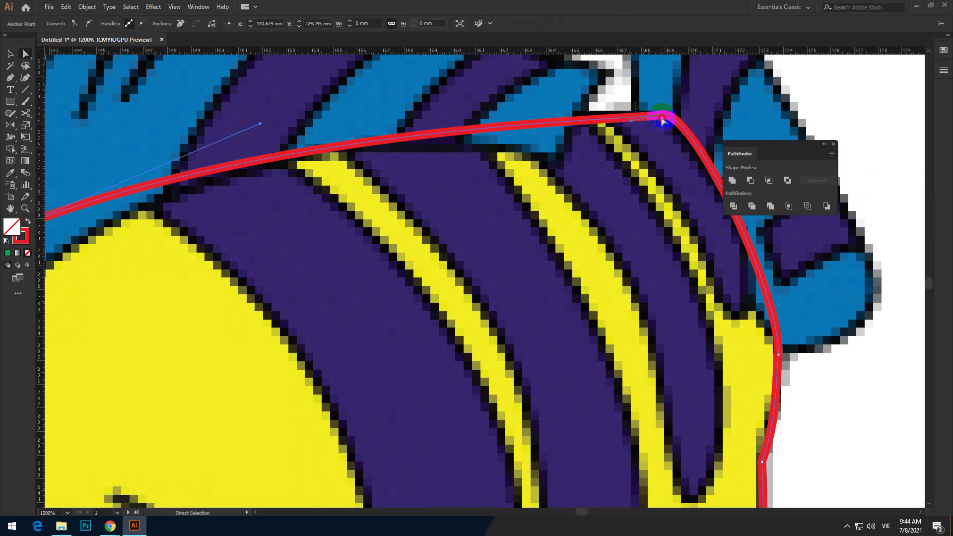
drag(631, 124, 621, 129)
click(628, 162)
scroll(630, 169, down, 2)
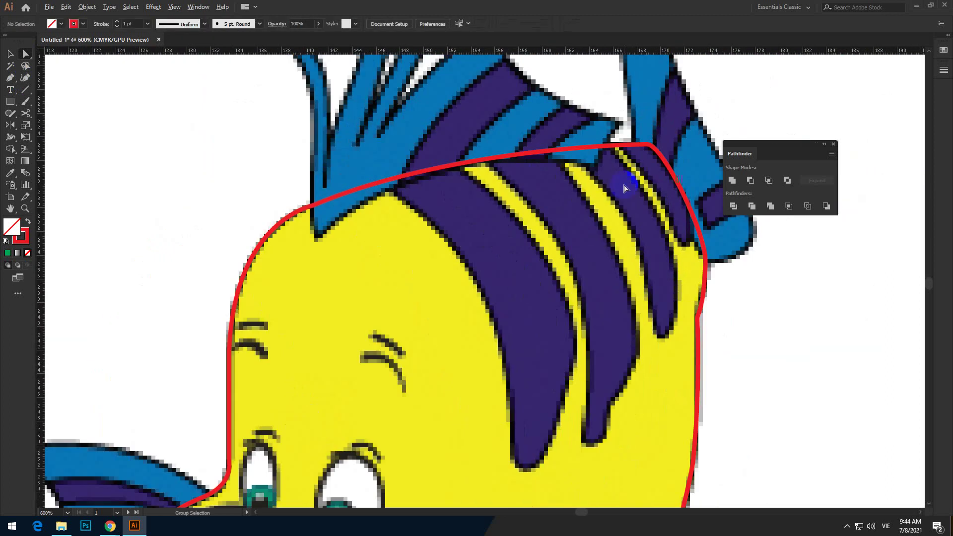
Adjust the direction handle of the anchor just behind the chin so the outline follows the chin's lower curve
drag(556, 273, 572, 190)
scroll(355, 334, down, 3)
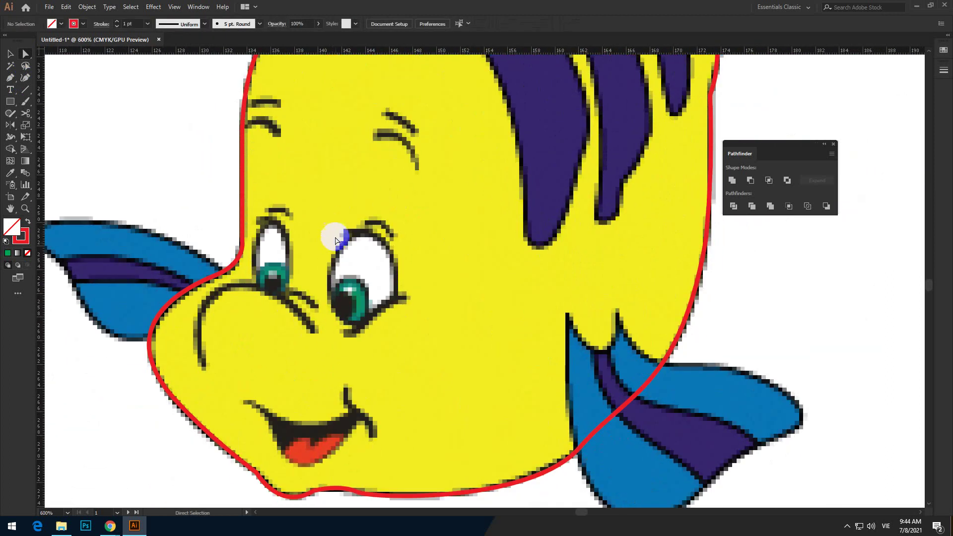
scroll(335, 239, down, 3)
scroll(290, 378, up, 3)
scroll(296, 386, up, 1)
click(303, 392)
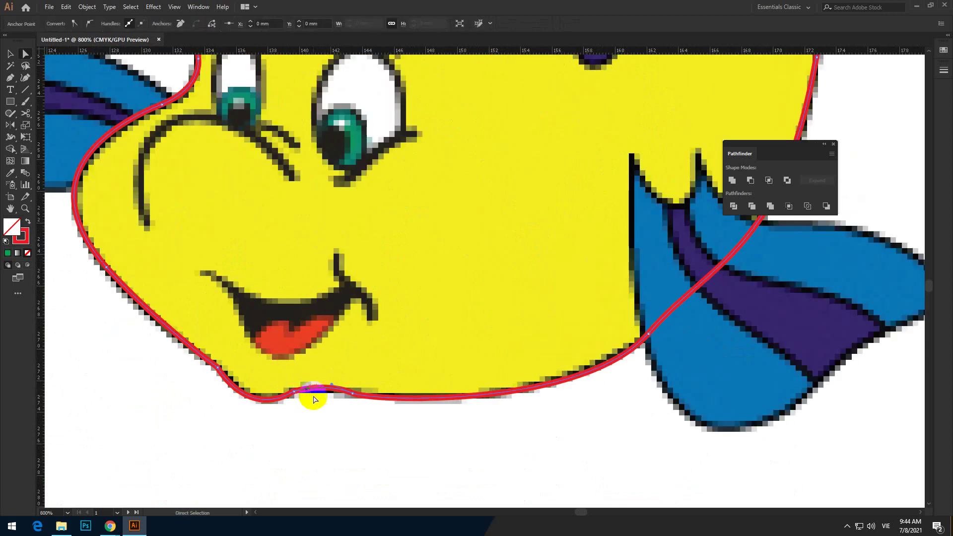
scroll(309, 383, up, 3)
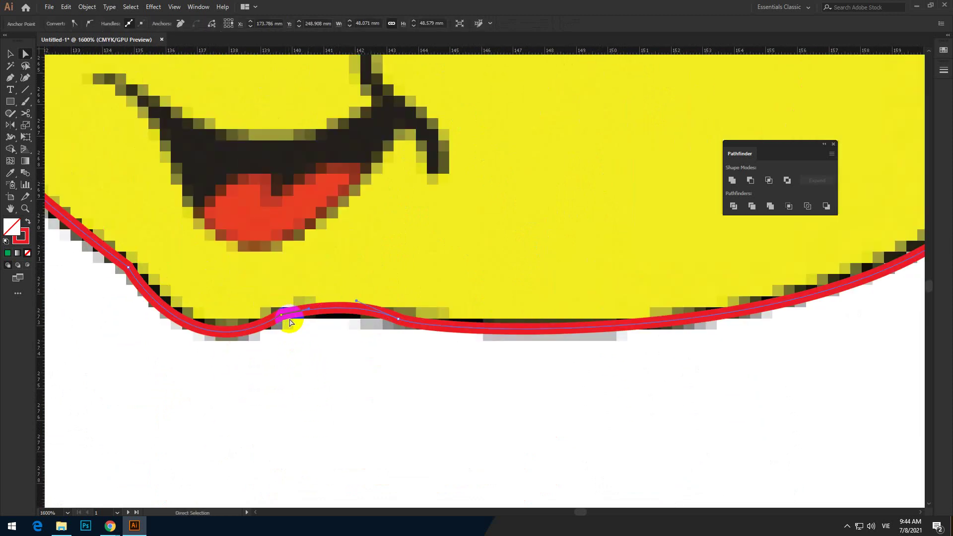
drag(279, 317, 208, 368)
click(194, 372)
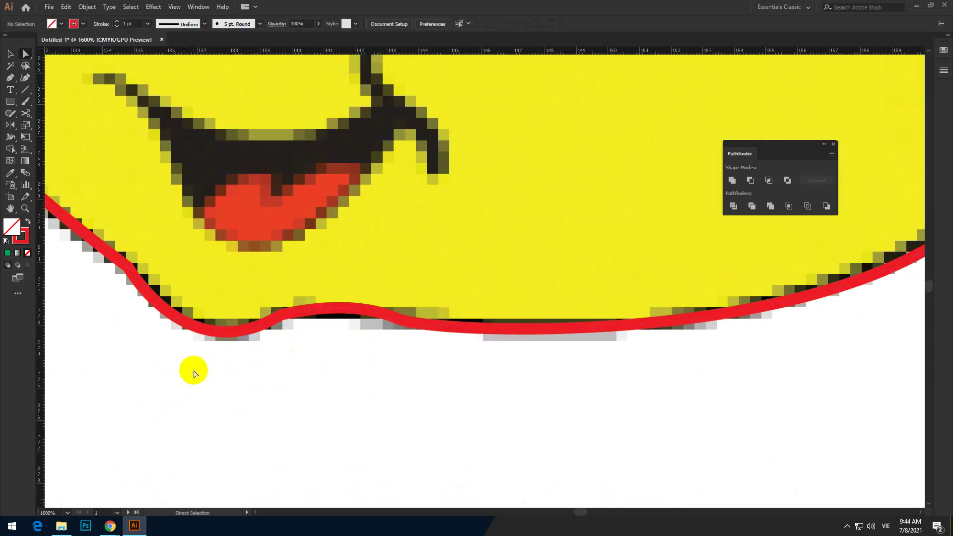
drag(240, 266, 313, 371)
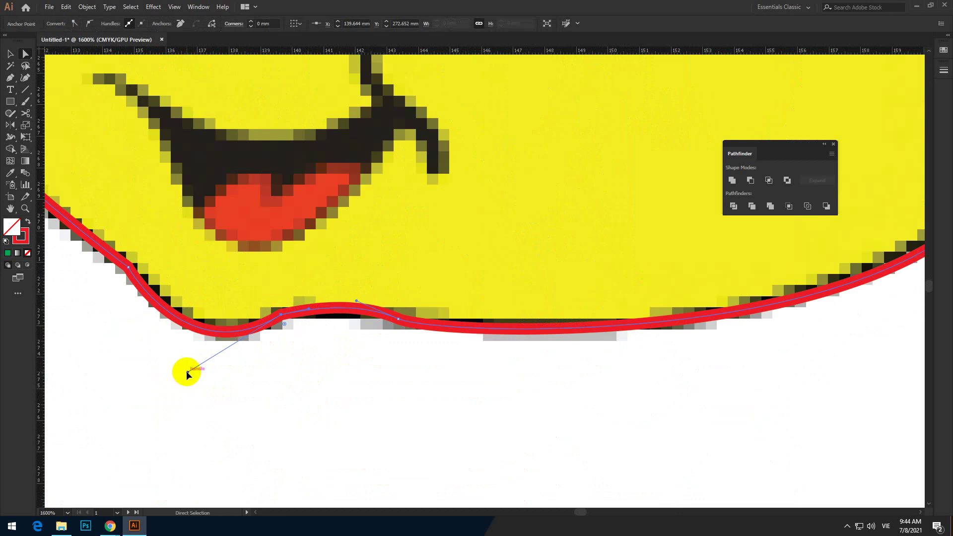
drag(187, 373, 187, 368)
Move the anchor at the start of the belly slightly backward and raise the curve handle of the dip behind the chin
click(398, 320)
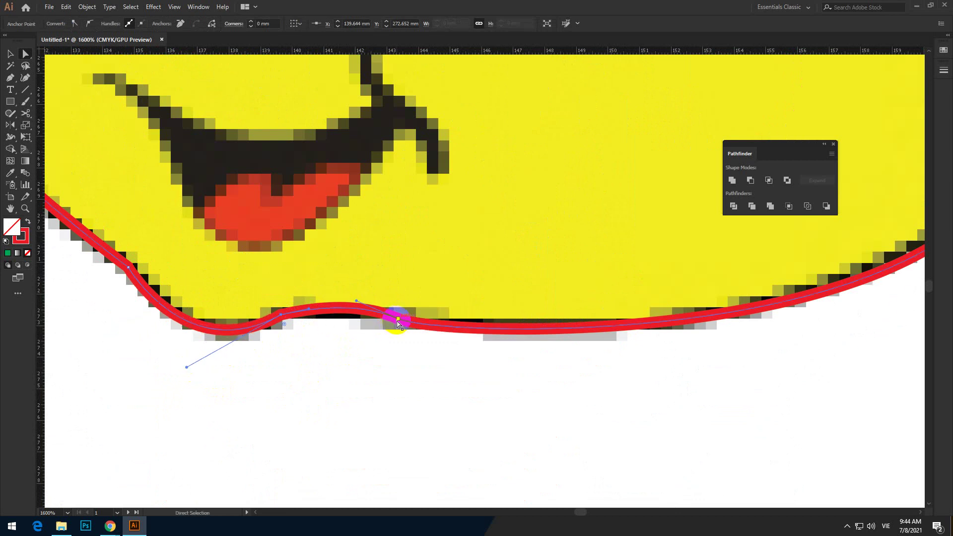
drag(398, 320, 415, 325)
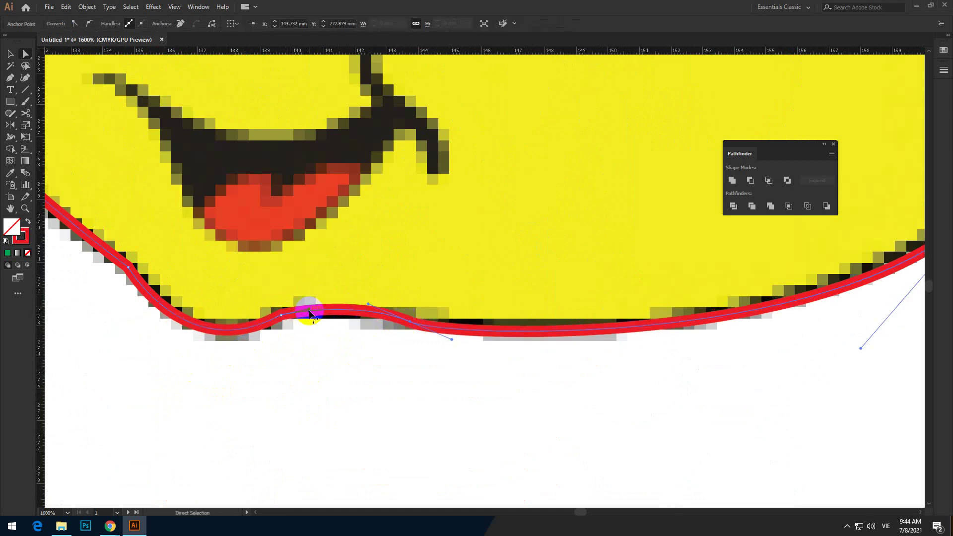
drag(309, 311, 307, 299)
click(286, 338)
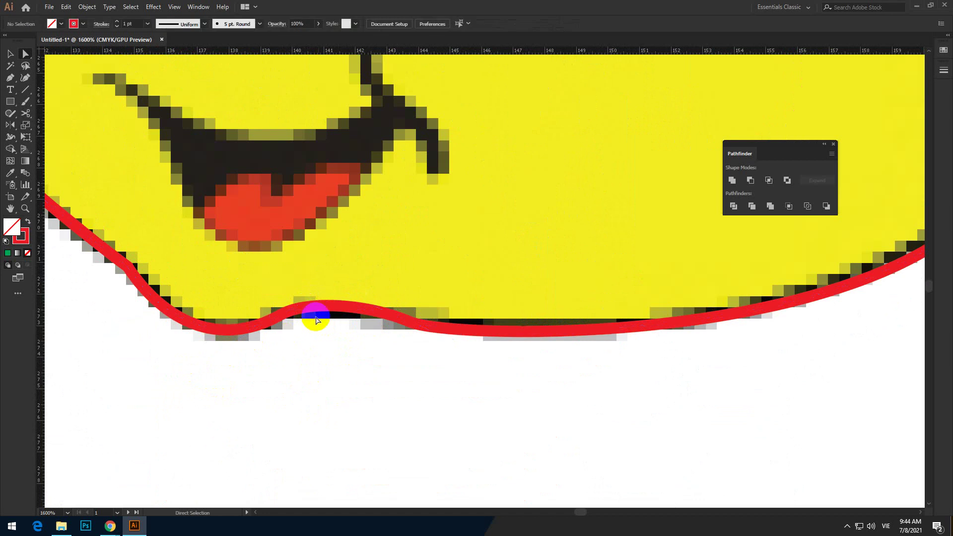
Shift the belly's front anchor farther toward the tail and lower the anchor behind the chin slightly
click(420, 328)
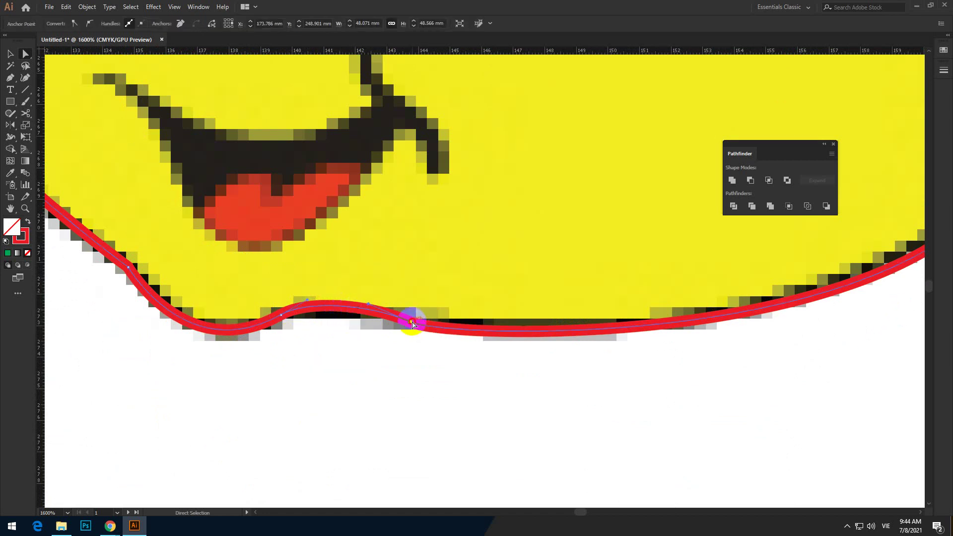
drag(413, 324, 428, 324)
drag(281, 317, 279, 323)
click(278, 349)
scroll(278, 347, down, 2)
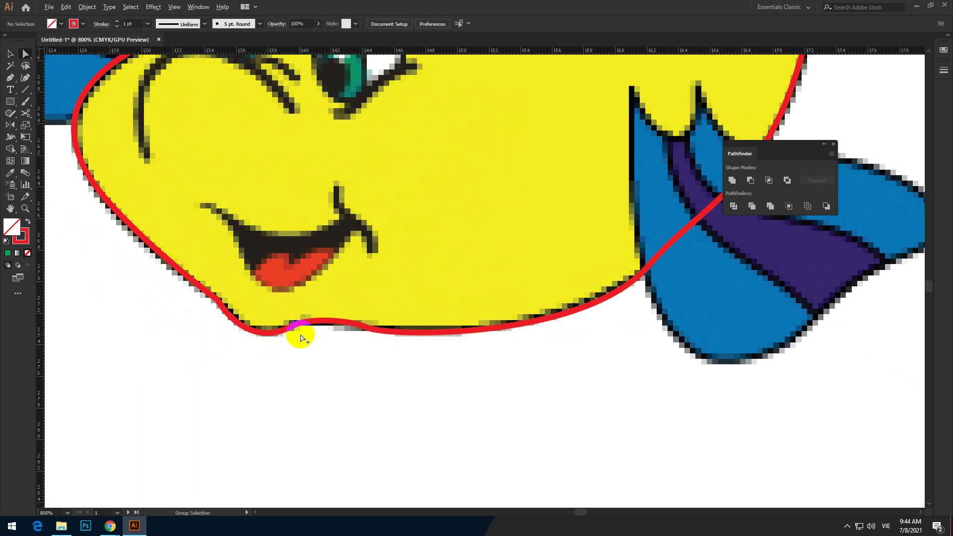
Fine-tune the body outline's curve along the front of the belly to match the reference edge
click(383, 332)
scroll(383, 333, up, 2)
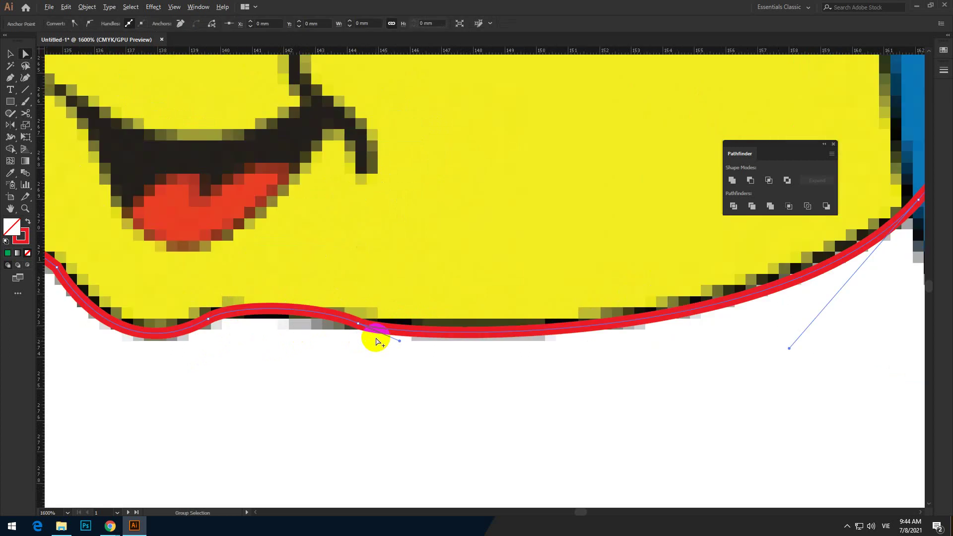
drag(416, 329, 418, 336)
click(402, 345)
click(400, 330)
click(400, 348)
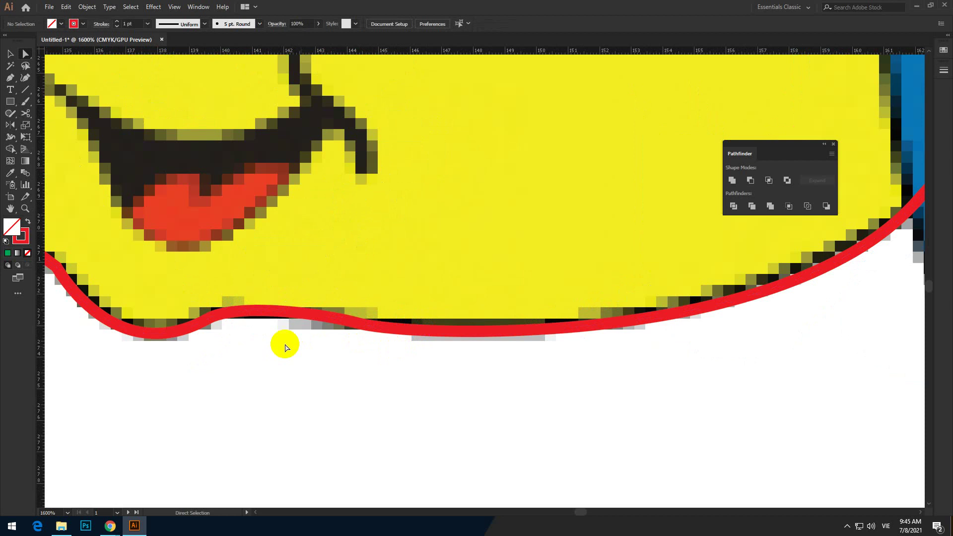
scroll(224, 338, down, 1)
scroll(223, 342, down, 1)
scroll(225, 333, up, 2)
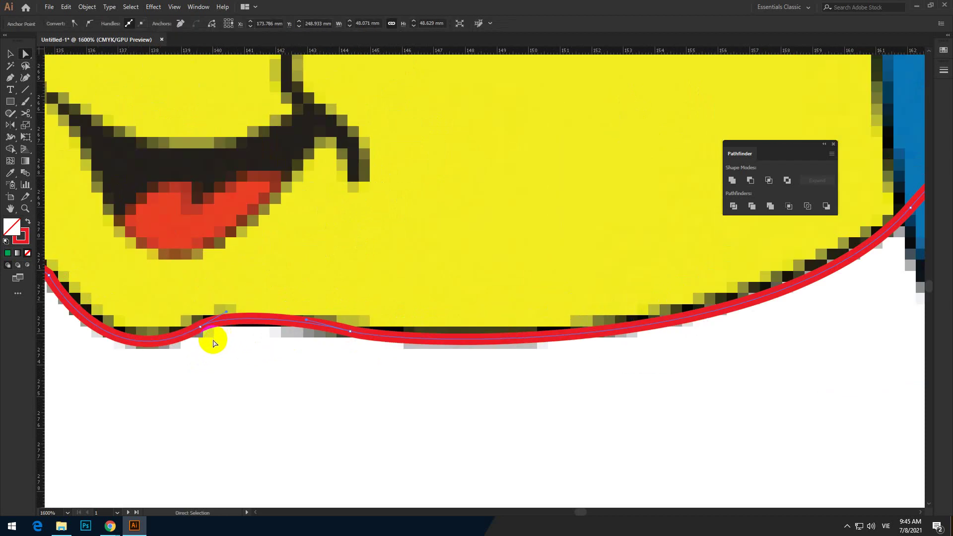
Adjust both direction handles of the anchor behind the chin to refine the chin curve and the adjoining dip
click(216, 325)
drag(227, 313, 247, 315)
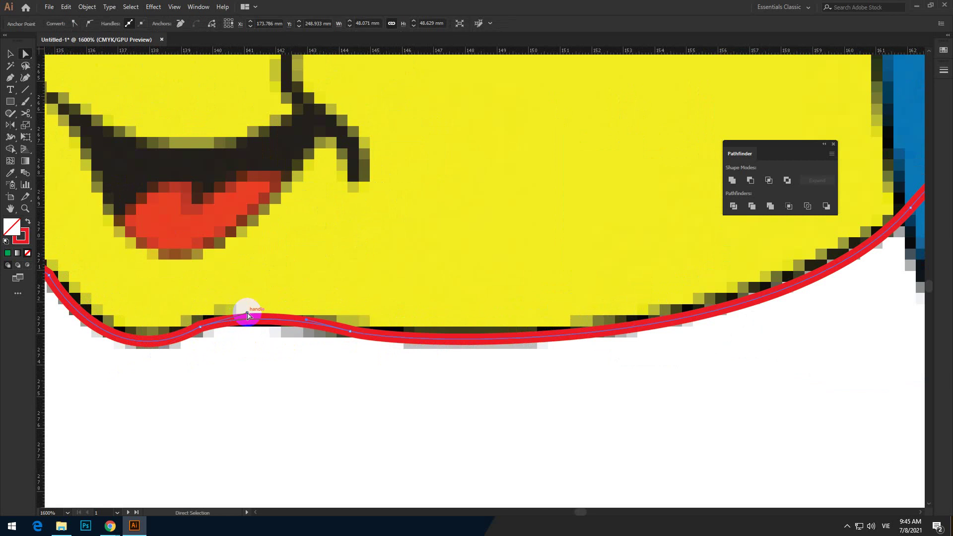
click(199, 335)
drag(198, 334, 106, 371)
click(106, 372)
Convert the anchor behind the chin to a smooth point, nudge it onto the reference edge, and deselect the path
drag(187, 312, 231, 346)
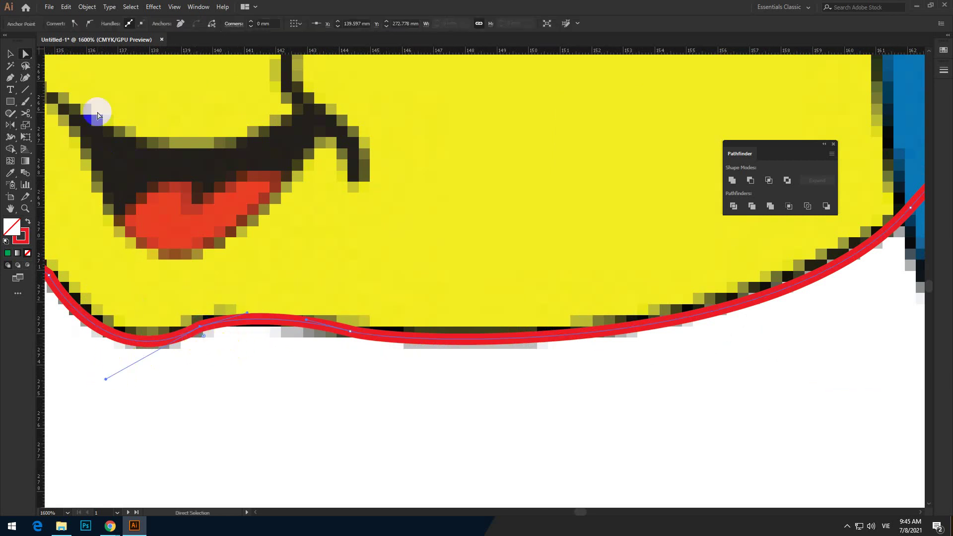
click(87, 24)
click(87, 23)
drag(192, 320, 204, 327)
click(203, 356)
scroll(285, 329, down, 2)
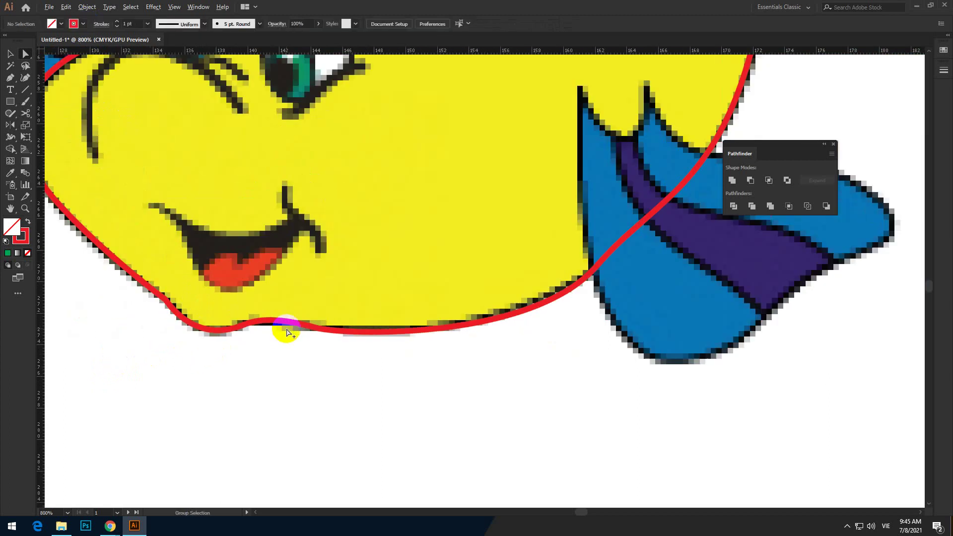
Inspect the body outline along the belly and across the lower side fin, then over the whole fish
scroll(227, 335, down, 1)
scroll(224, 333, up, 2)
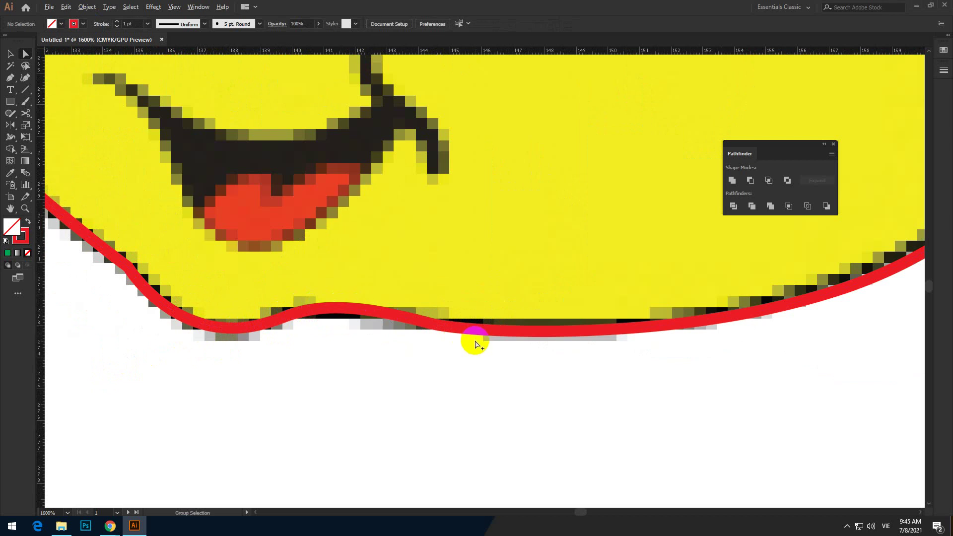
scroll(473, 337, down, 2)
drag(624, 340, 329, 403)
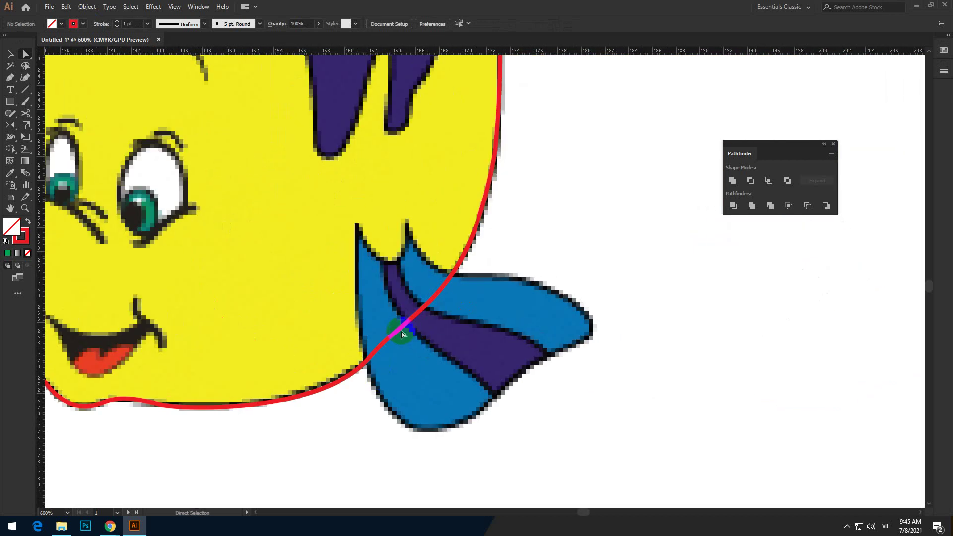
click(424, 311)
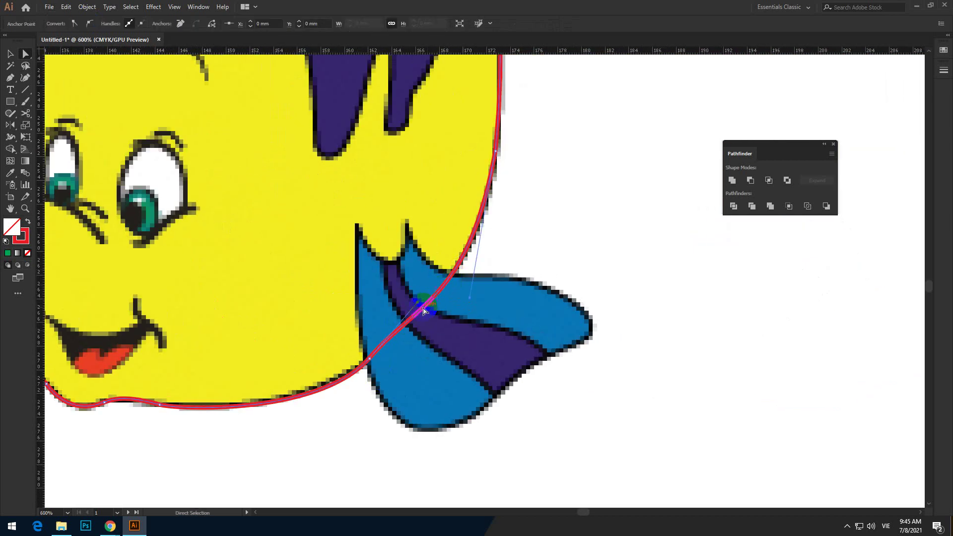
click(422, 337)
scroll(422, 338, down, 3)
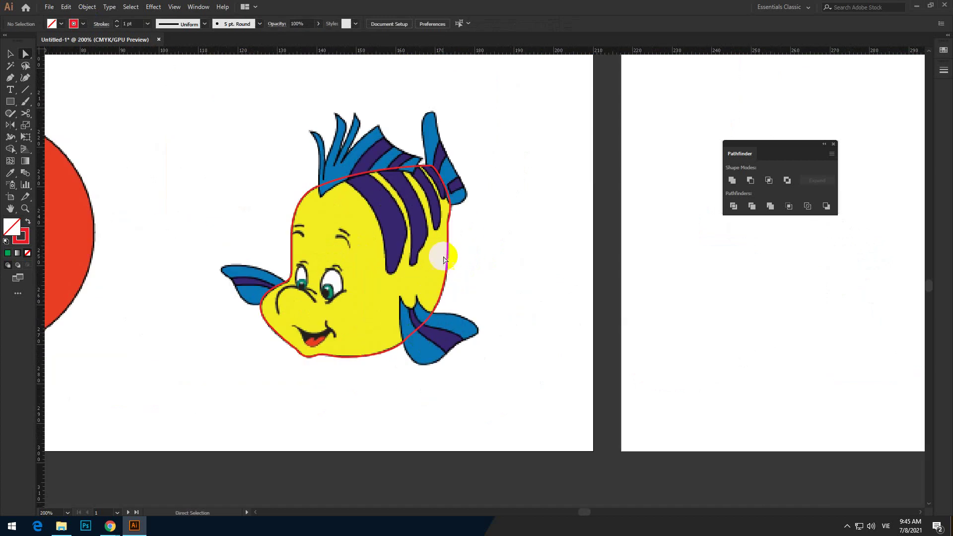
Select the whole body outline and move it horizontally off the fish reference onto the neighbouring artboard
click(10, 54)
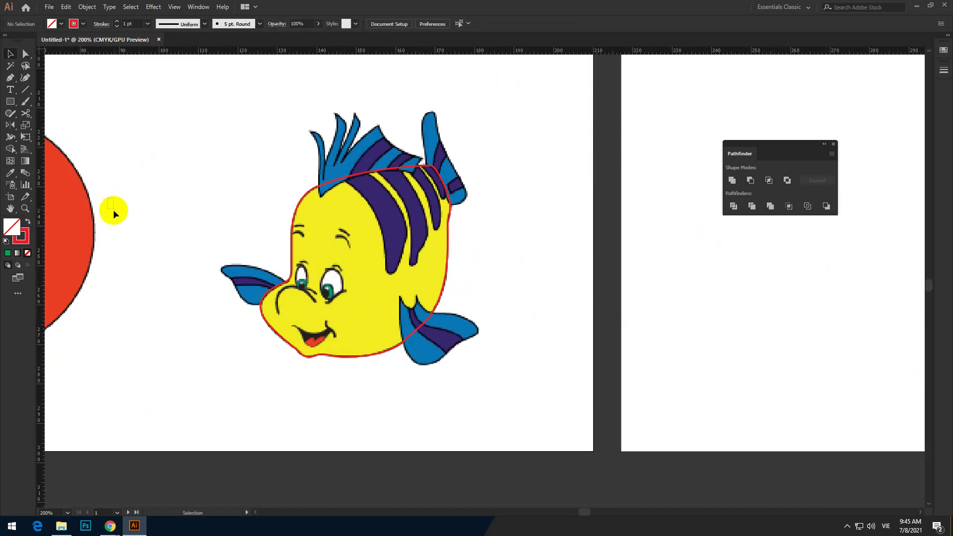
click(291, 271)
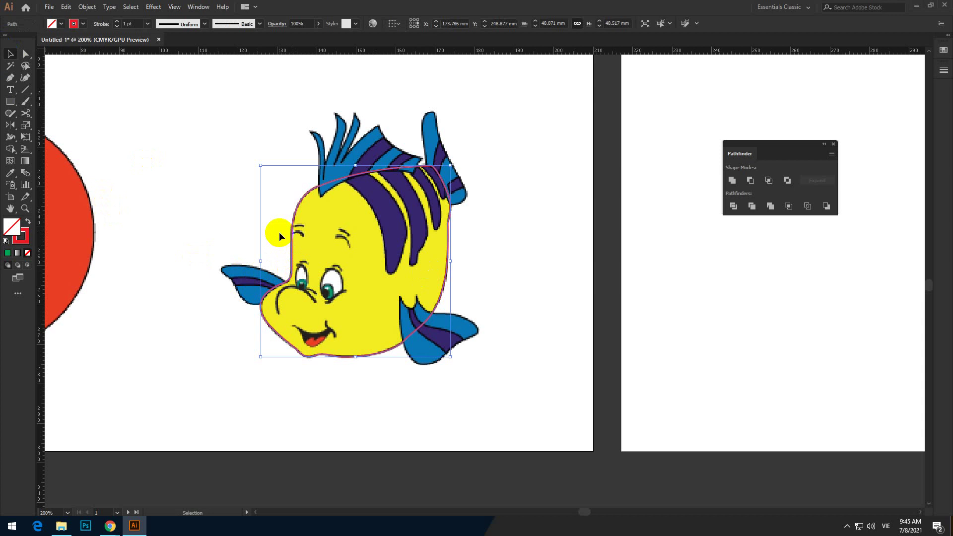
key(Right)
scroll(279, 232, down, 1)
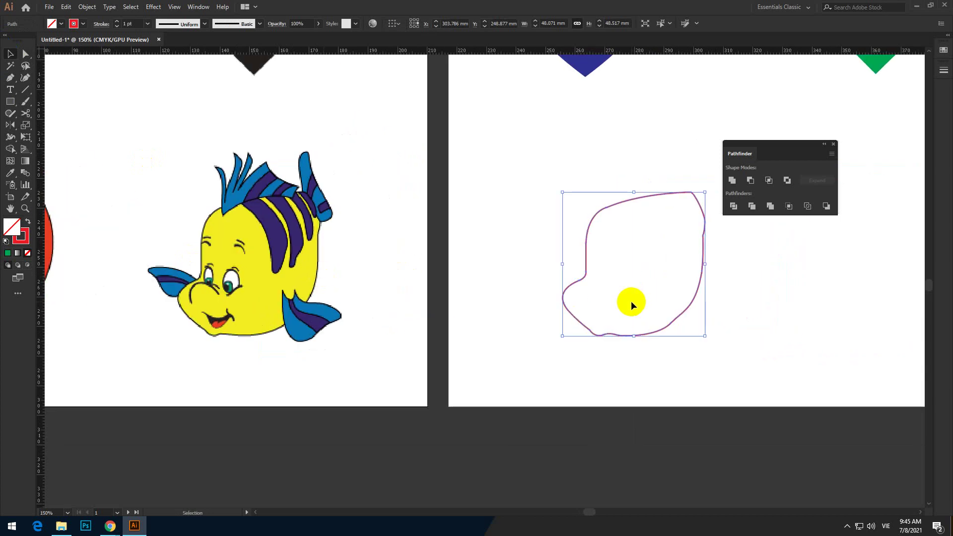
Fill the body shape with the yellow sampled from the reference fish's body using the Eyedropper, and deselect it
key(i)
click(276, 284)
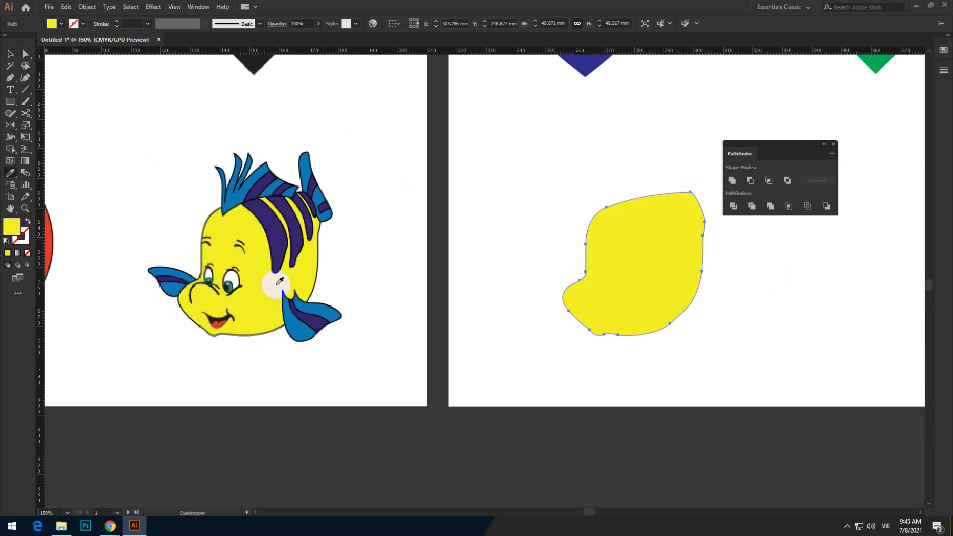
key(v)
click(459, 363)
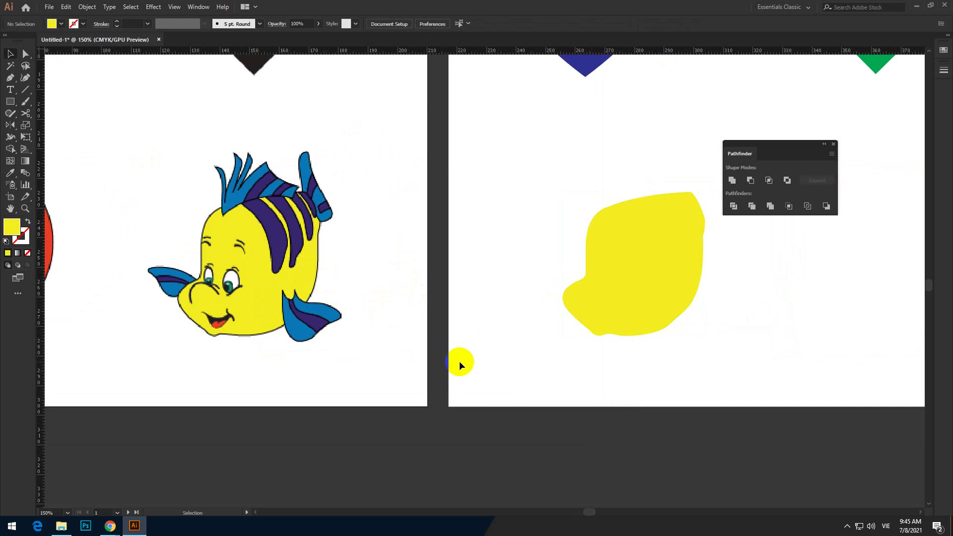
Trace the small fin beside the snout as a closed Pen path with no fill and a red stroke, and deselect it
scroll(210, 286, up, 5)
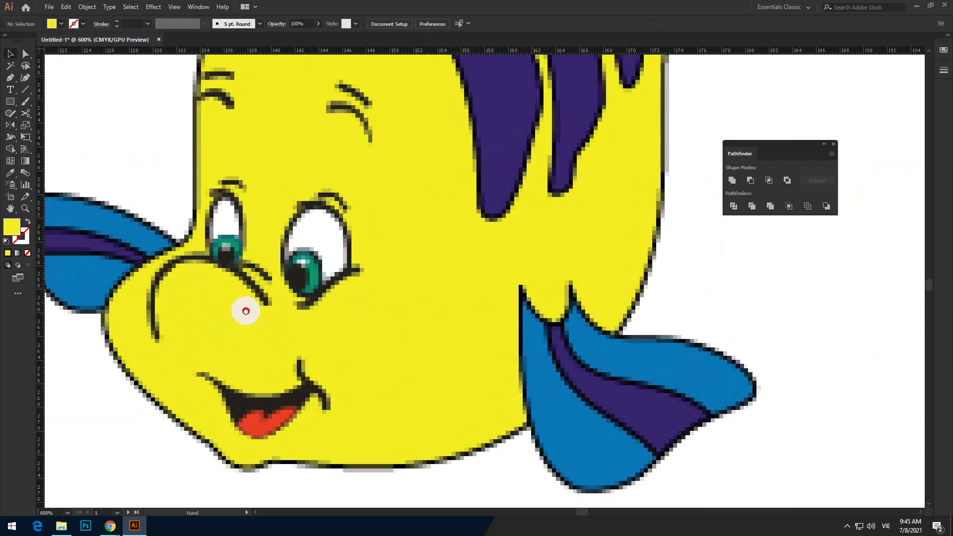
drag(246, 311, 347, 293)
click(12, 80)
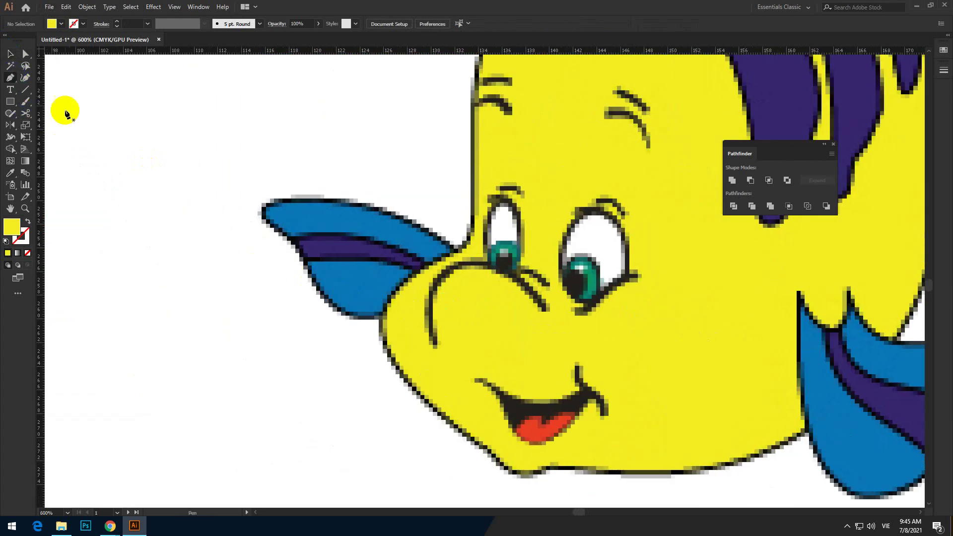
click(62, 25)
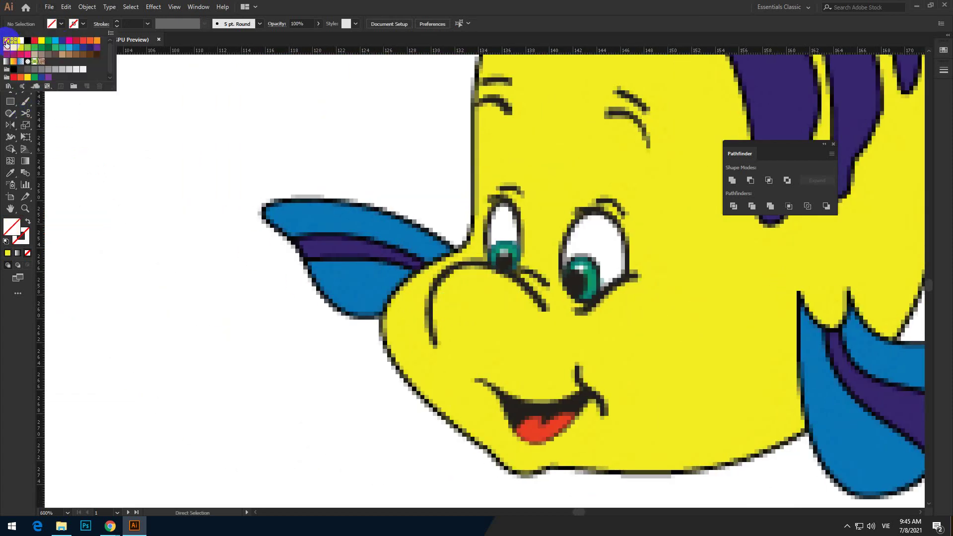
click(35, 40)
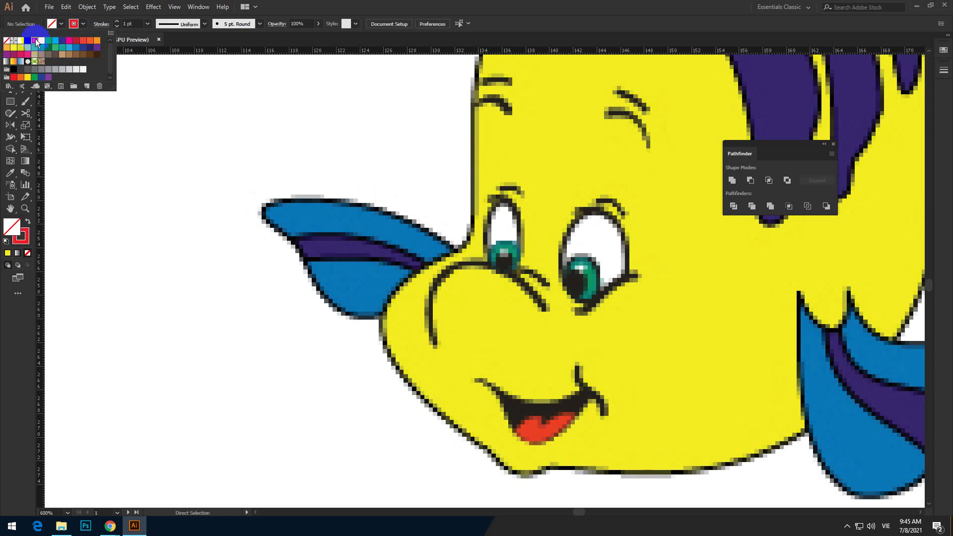
click(340, 2)
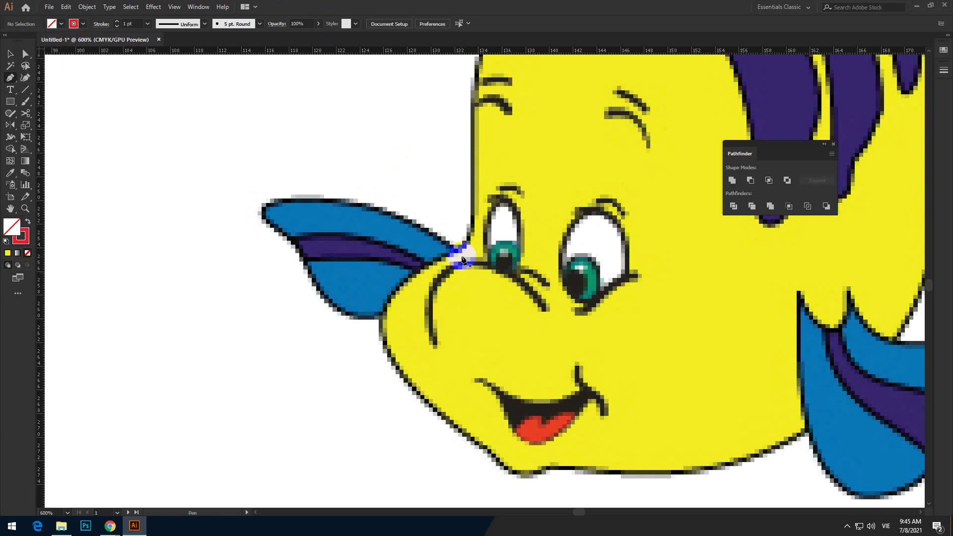
drag(281, 201, 308, 286)
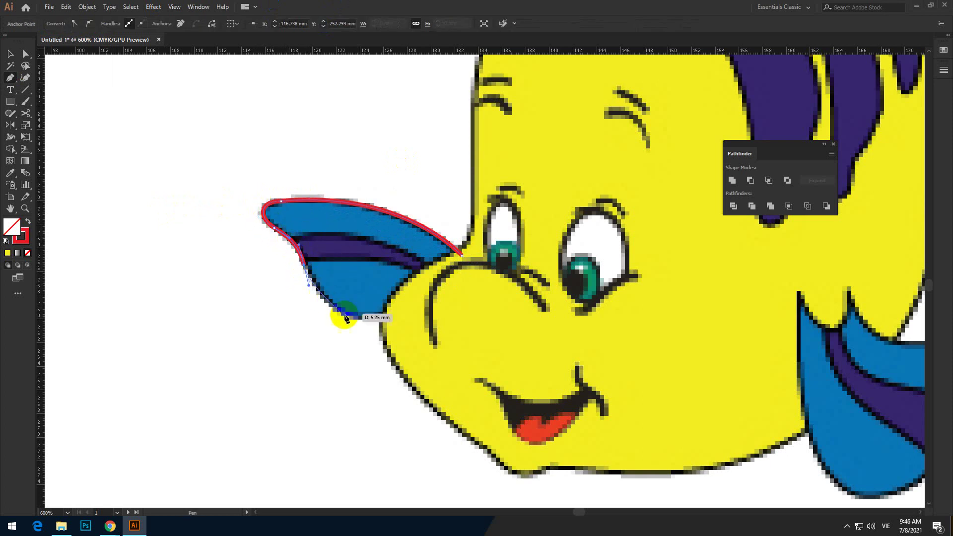
drag(397, 312, 453, 287)
click(462, 255)
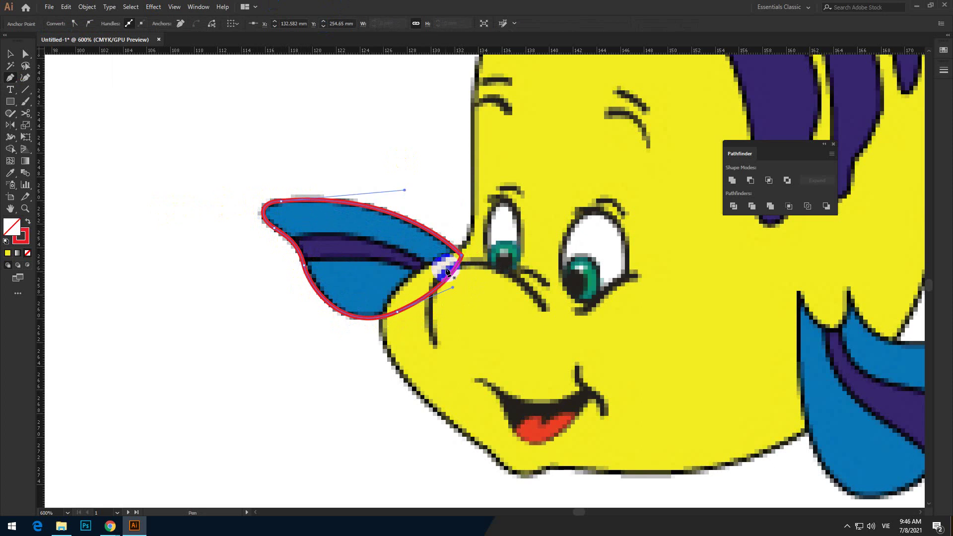
key(v)
click(364, 377)
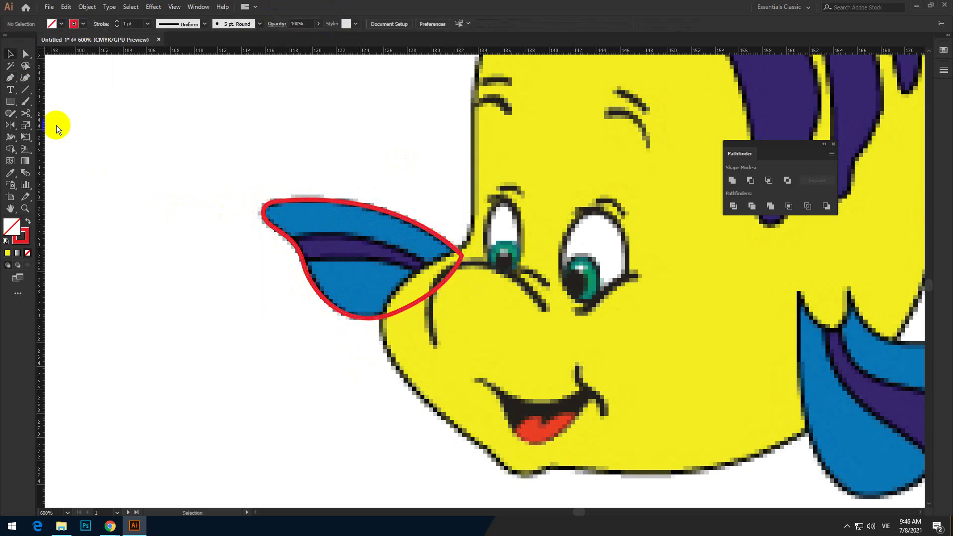
Draw two open curved paths across the small fin, following the upper and lower edges of its purple stripe
click(10, 78)
drag(268, 246, 365, 261)
drag(465, 286, 566, 373)
key(v)
click(289, 389)
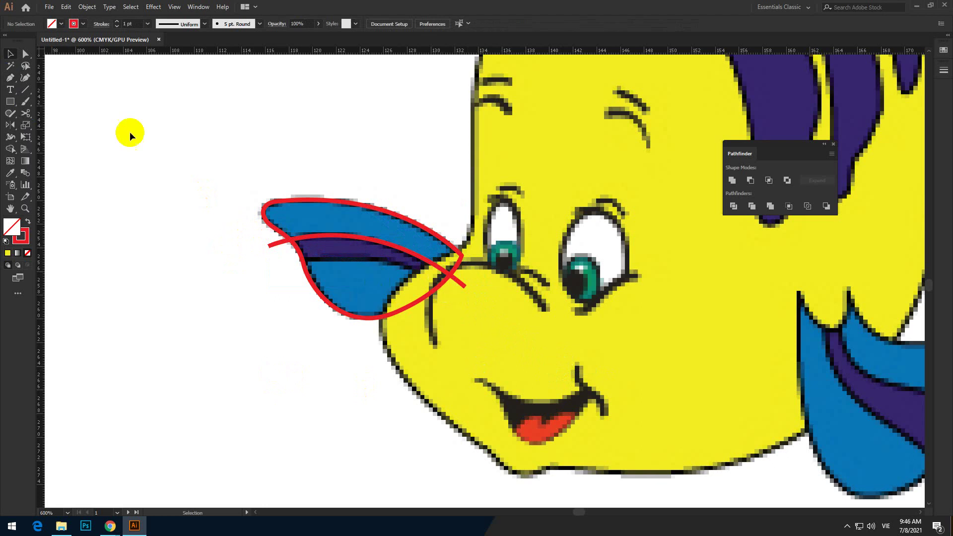
click(292, 261)
mouse_move(461, 302)
mouse_down()
mouse_move(472, 334)
mouse_move(505, 366)
mouse_move(519, 360)
mouse_up()
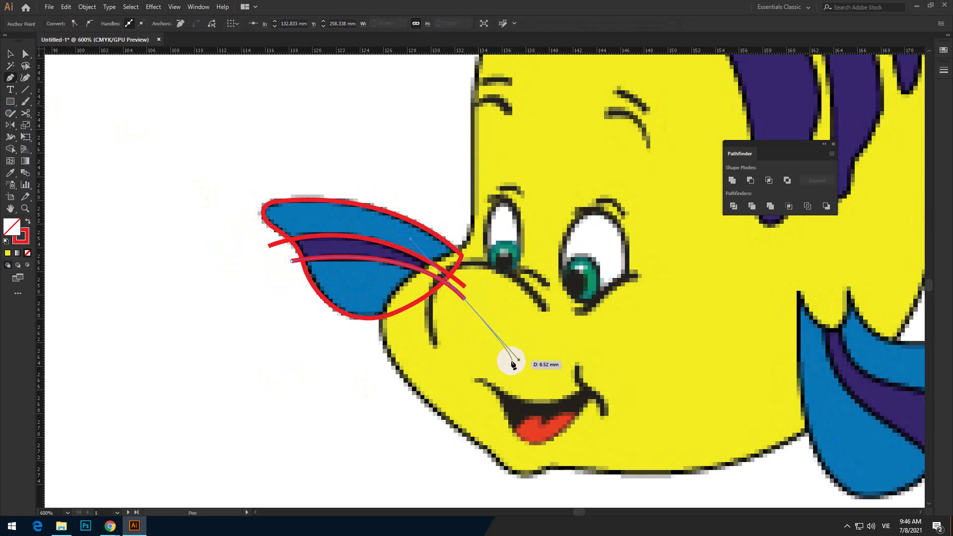
key(v)
Divide the small fin outline along its two stripe curves with Pathfinder, and deselect the result
drag(207, 157, 514, 370)
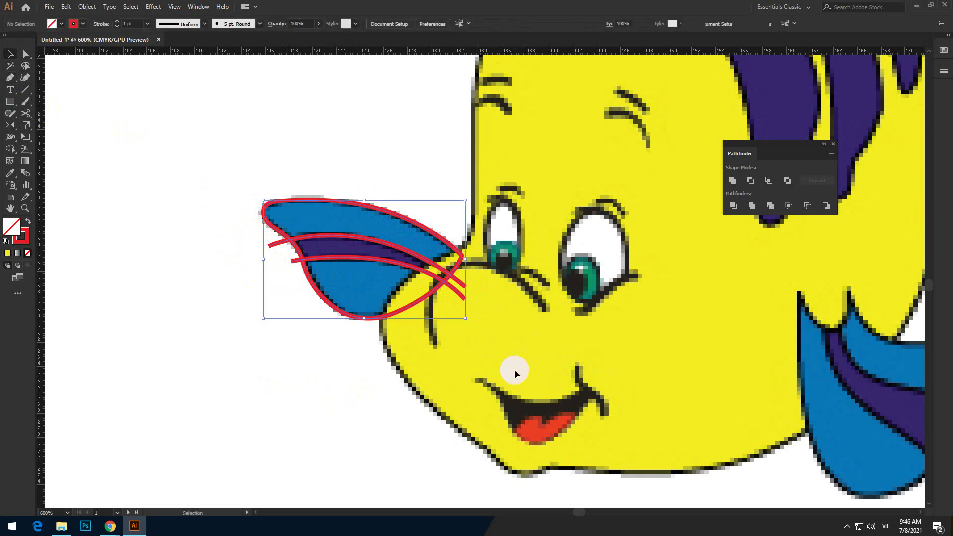
drag(775, 149, 184, 98)
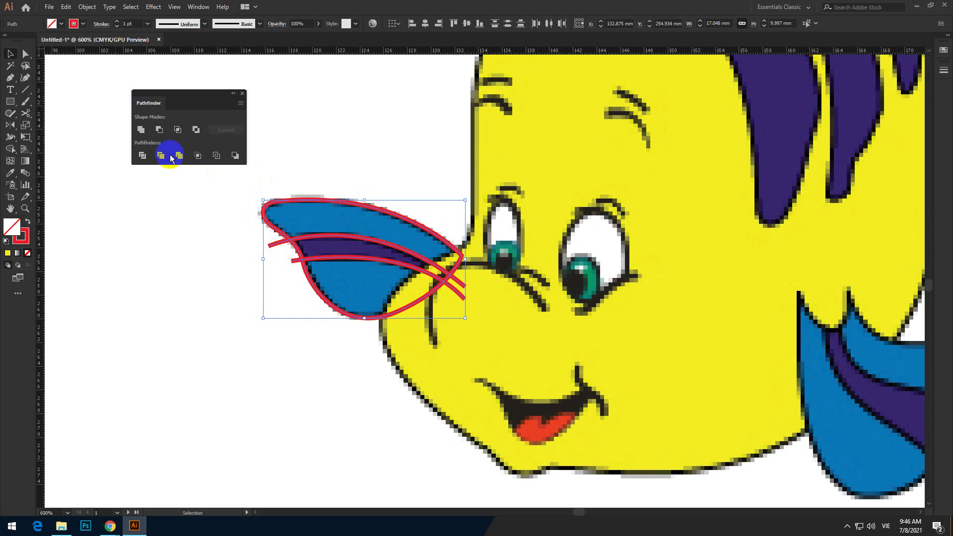
click(148, 155)
click(198, 254)
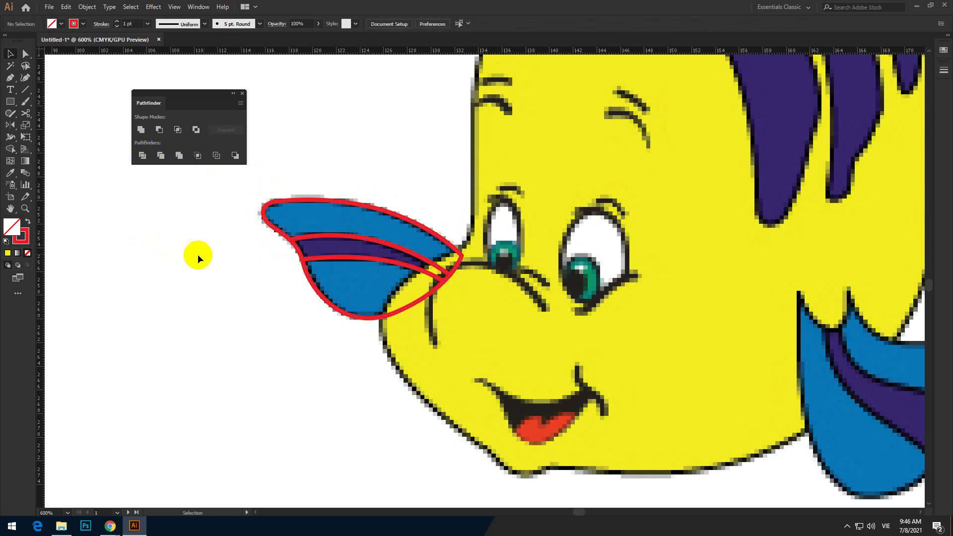
Move the divided fin horizontally onto the neighbouring artboard against the snout, and send it behind the yellow body
drag(246, 188, 515, 356)
key(Right)
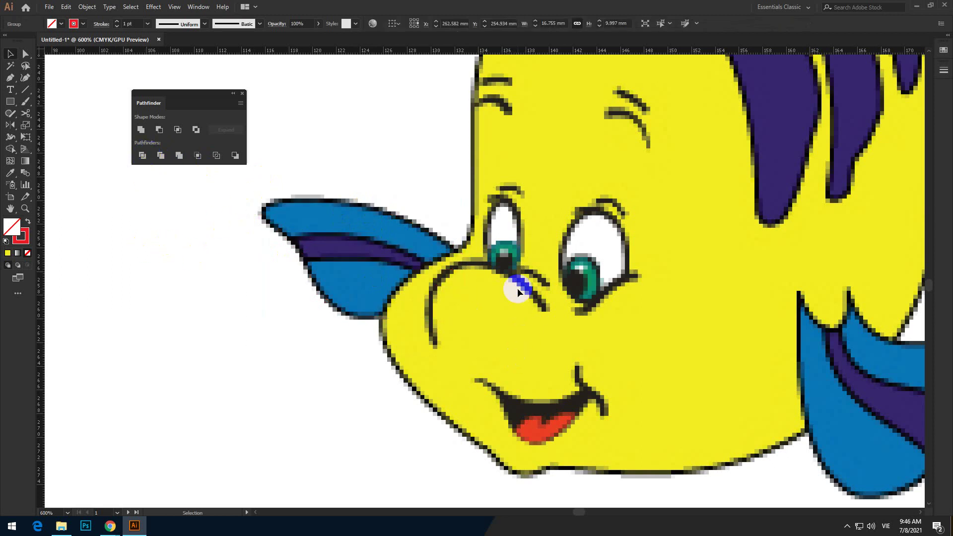
scroll(373, 242, down, 3)
drag(843, 294, 566, 302)
scroll(640, 270, up, 2)
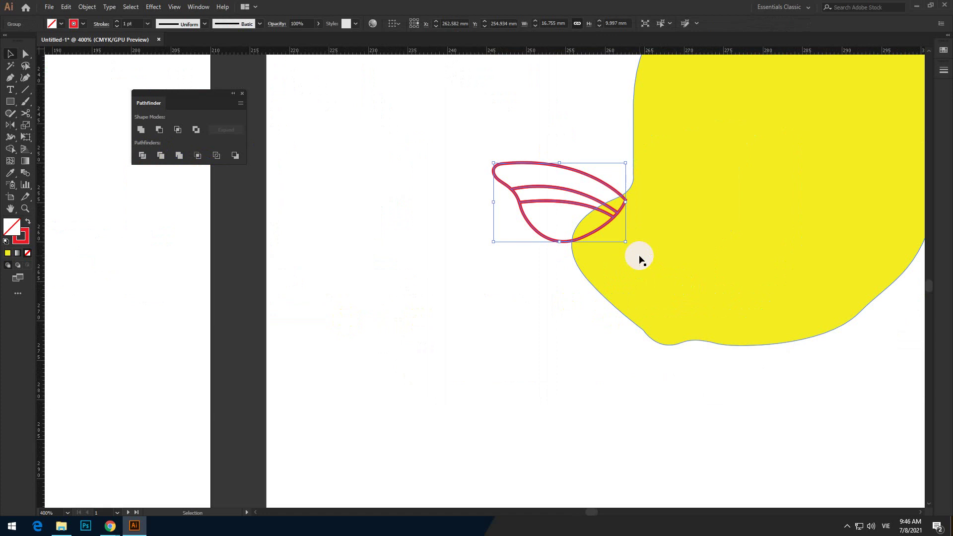
key(ctrl+shift+[)
click(478, 278)
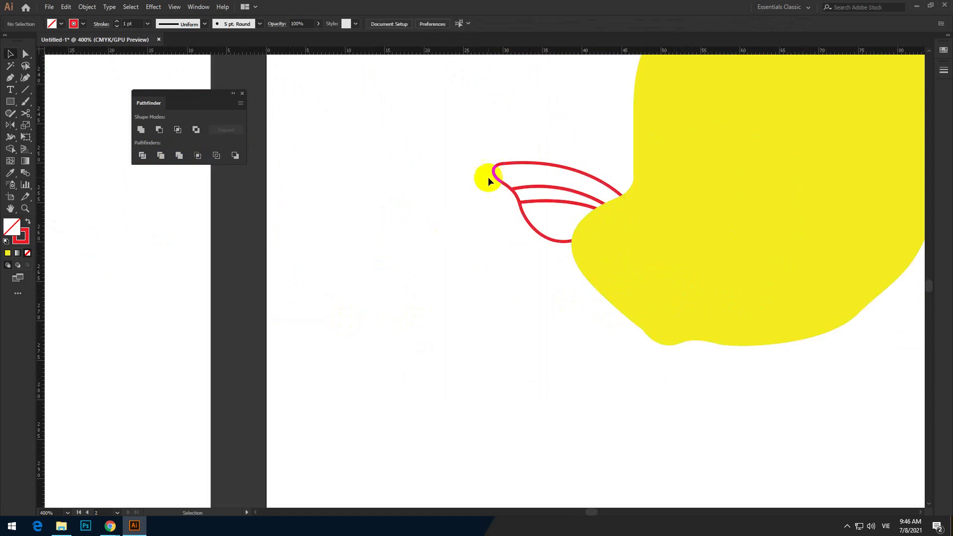
Ungroup the small fin and fill its upper and lower sections with the blue sampled from the reference side fin
right_click(497, 168)
click(532, 249)
scroll(519, 280, down, 2)
drag(493, 299, 646, 305)
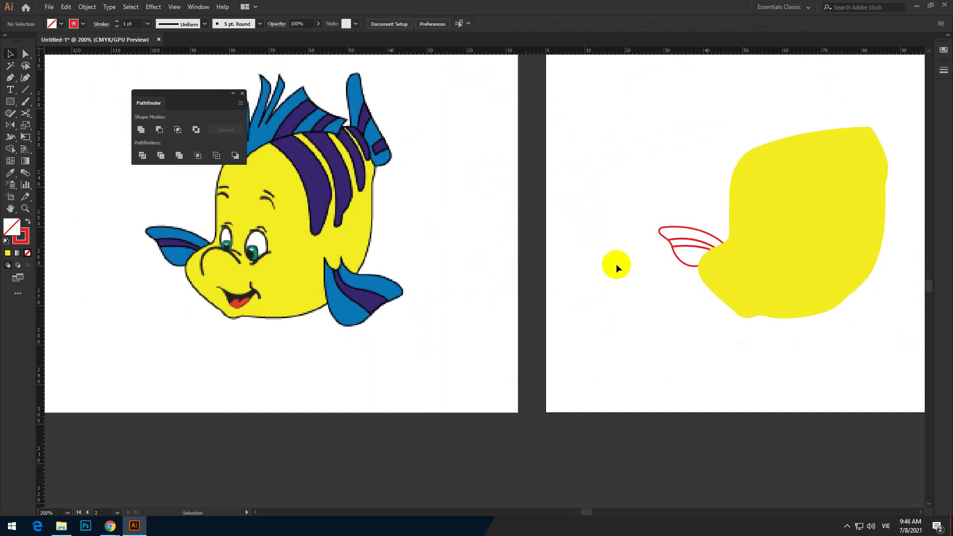
click(680, 224)
key(i)
click(400, 288)
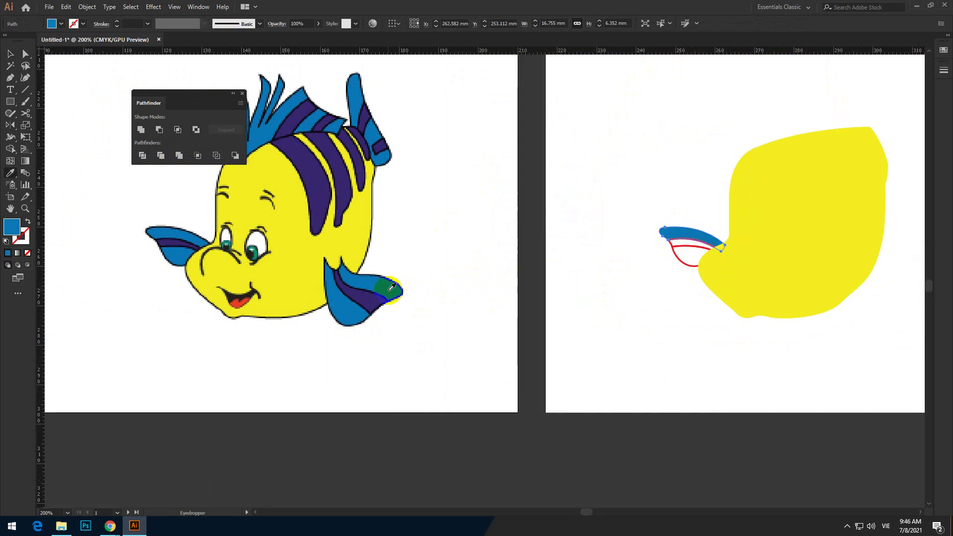
click(610, 322)
key(i)
click(342, 314)
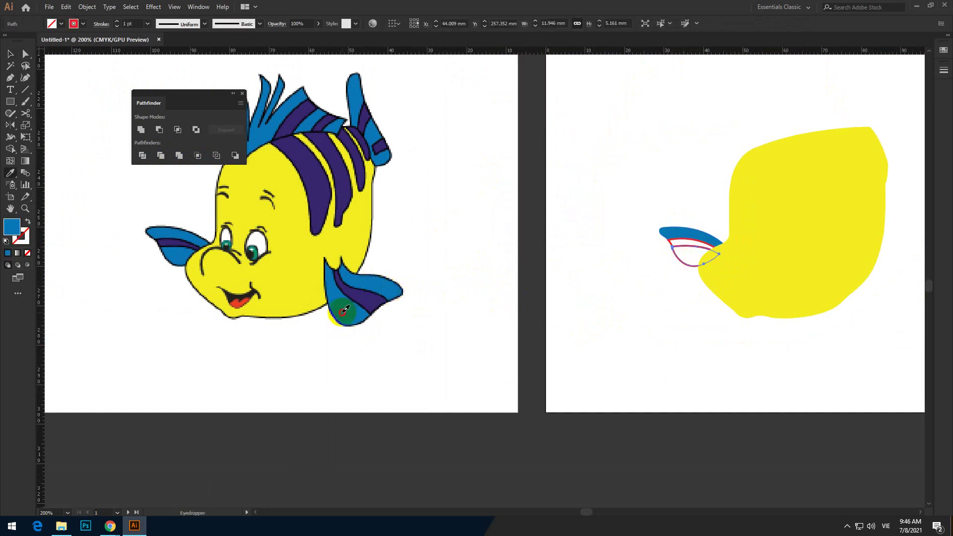
key(v)
click(648, 243)
Fill the small fin's middle stripe with the purple sampled from the reference side fin, and deselect it
click(670, 246)
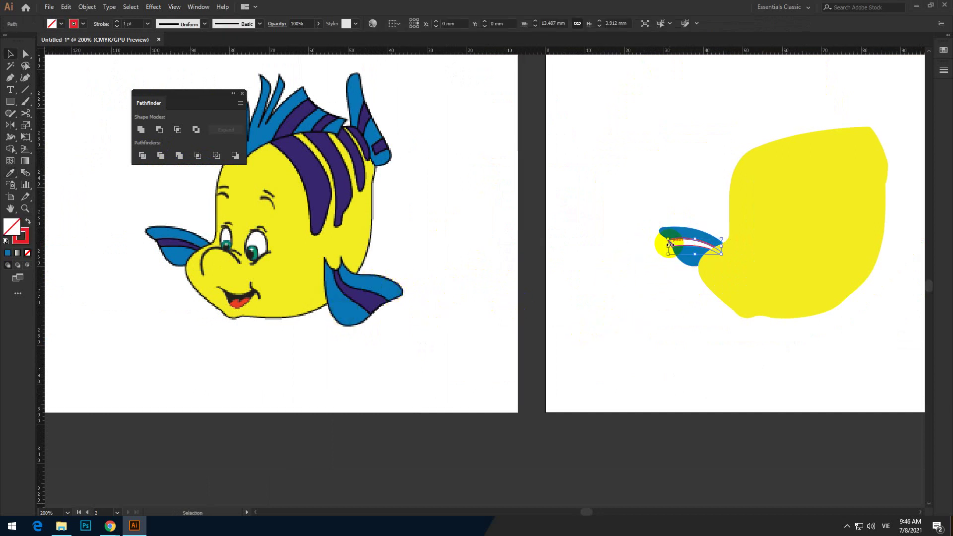
key(i)
click(370, 292)
key(v)
click(510, 371)
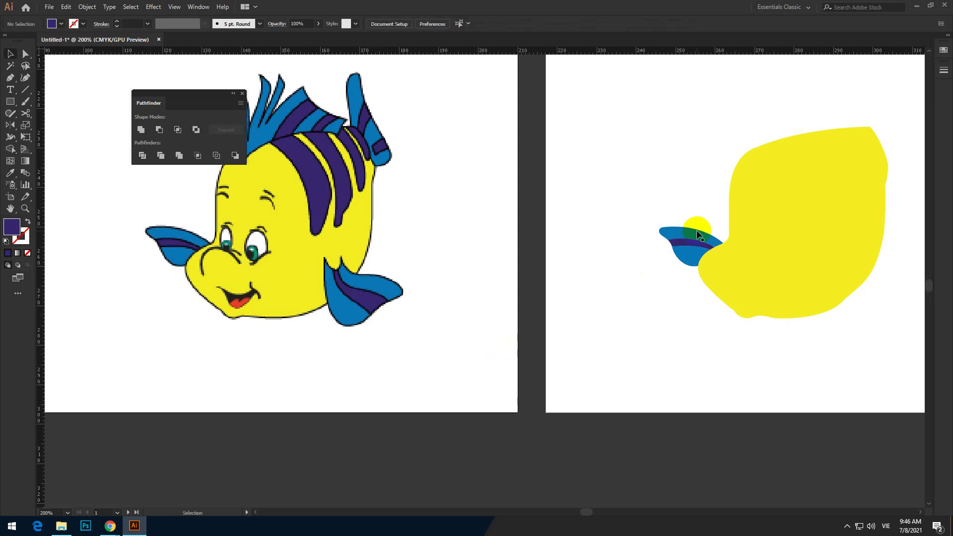
Select the body and all small fin pieces and give them a black 1 pt stroke
drag(677, 289, 643, 217)
drag(618, 165, 834, 365)
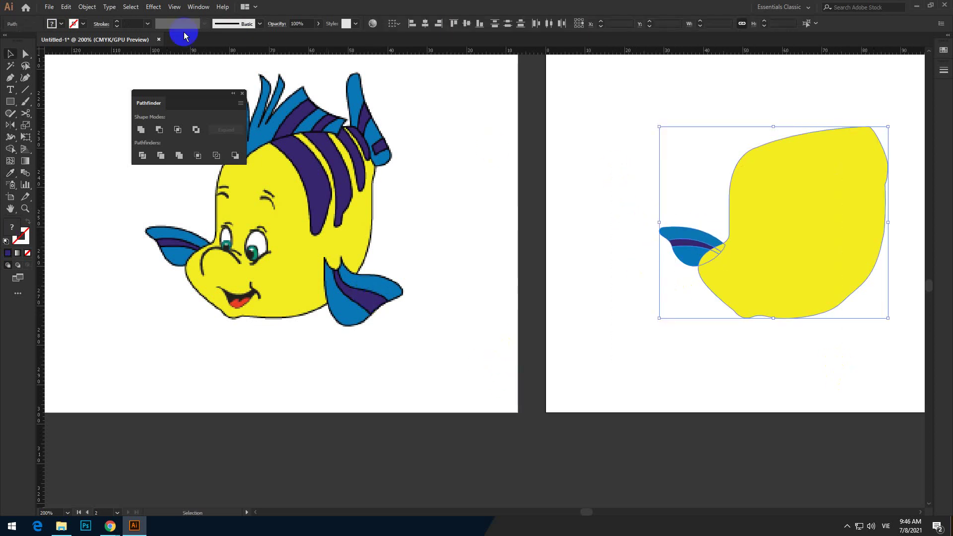
click(83, 23)
click(27, 42)
click(566, 254)
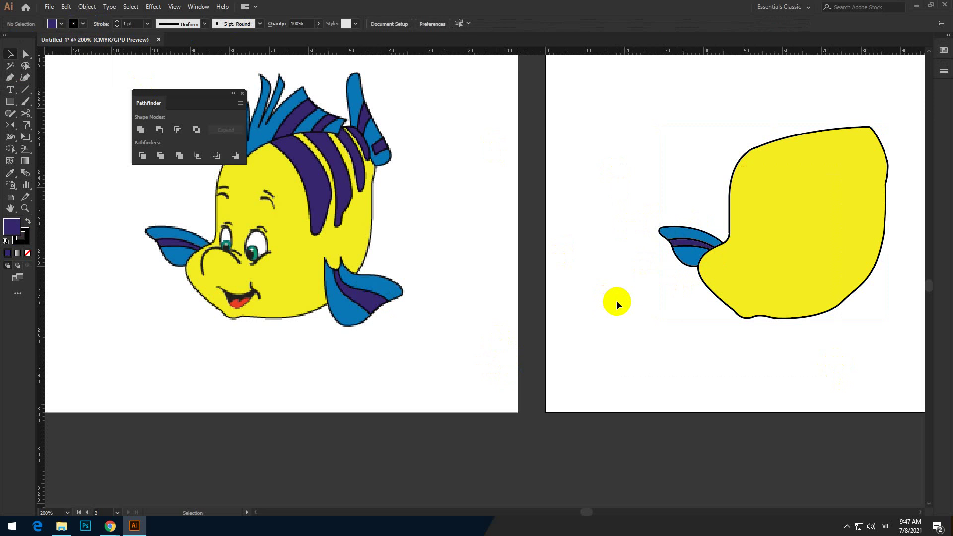
Set up the Pen tool with no fill and a red 1 pt stroke for tracing the reference's large side fin
scroll(315, 341, up, 2)
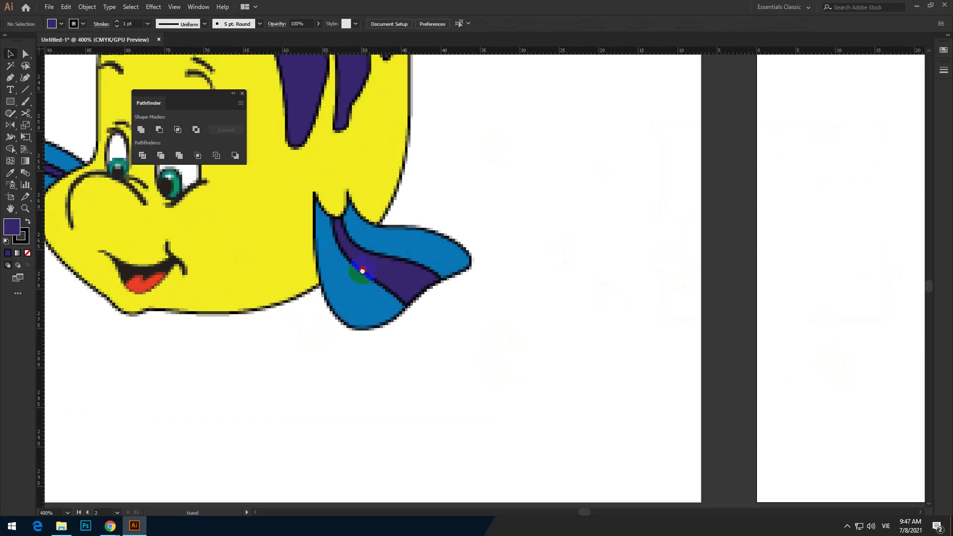
drag(363, 271, 351, 323)
click(10, 80)
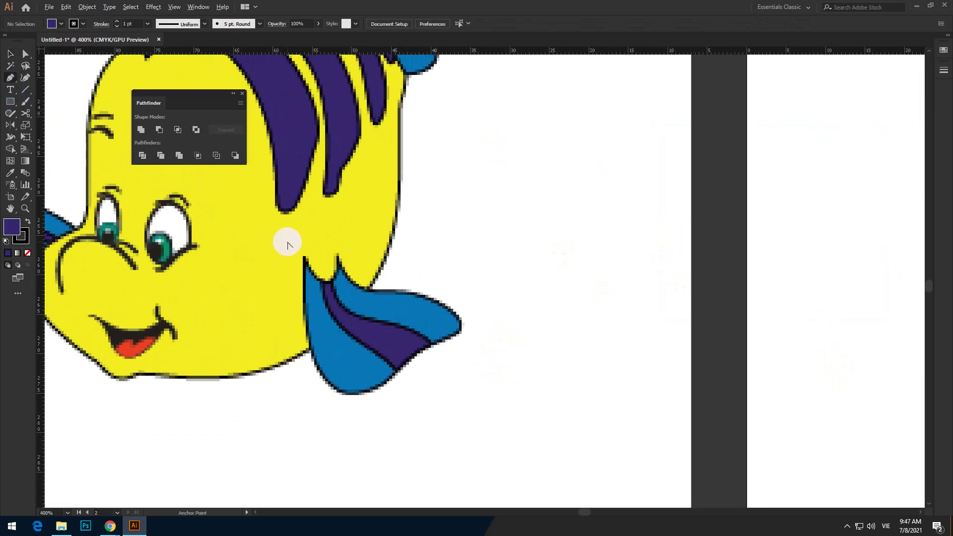
scroll(288, 241, up, 2)
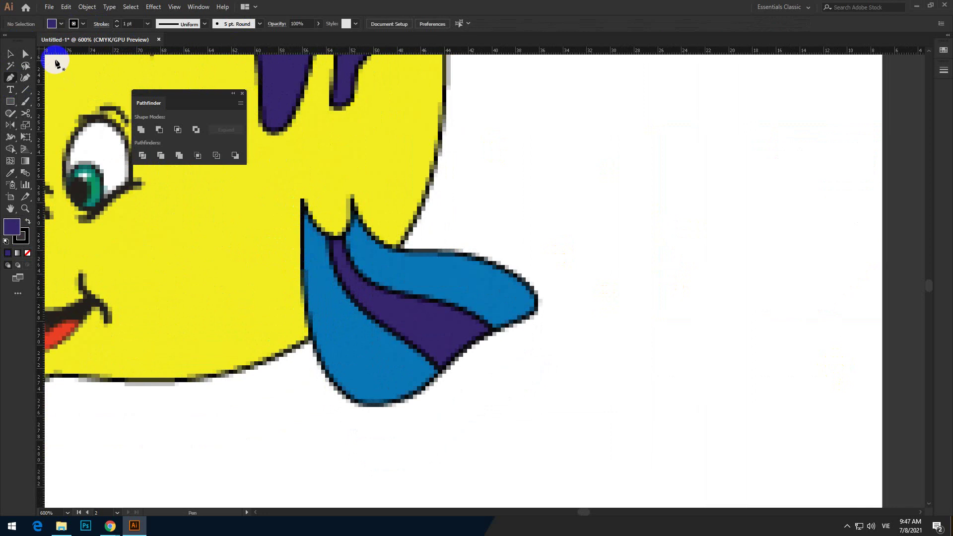
double_click(60, 23)
click(58, 30)
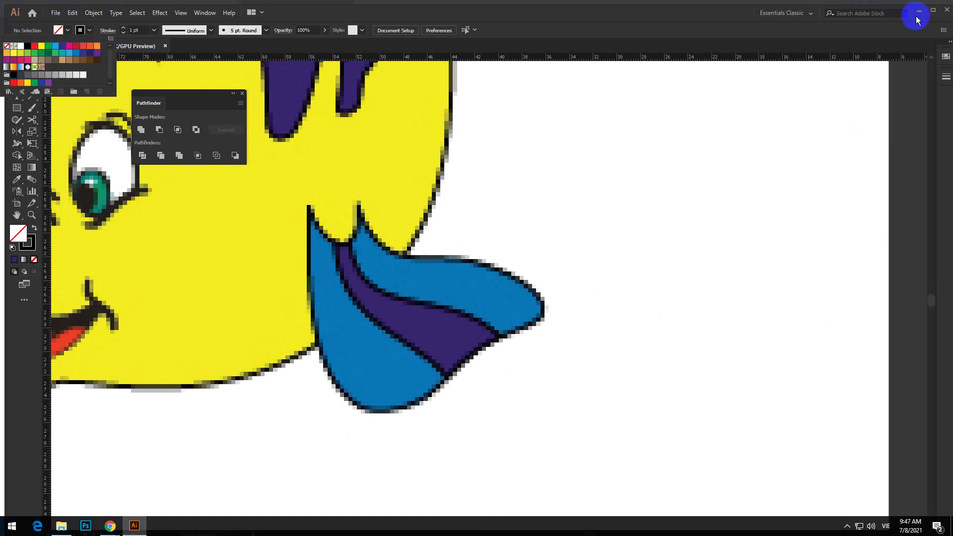
click(932, 10)
click(935, 11)
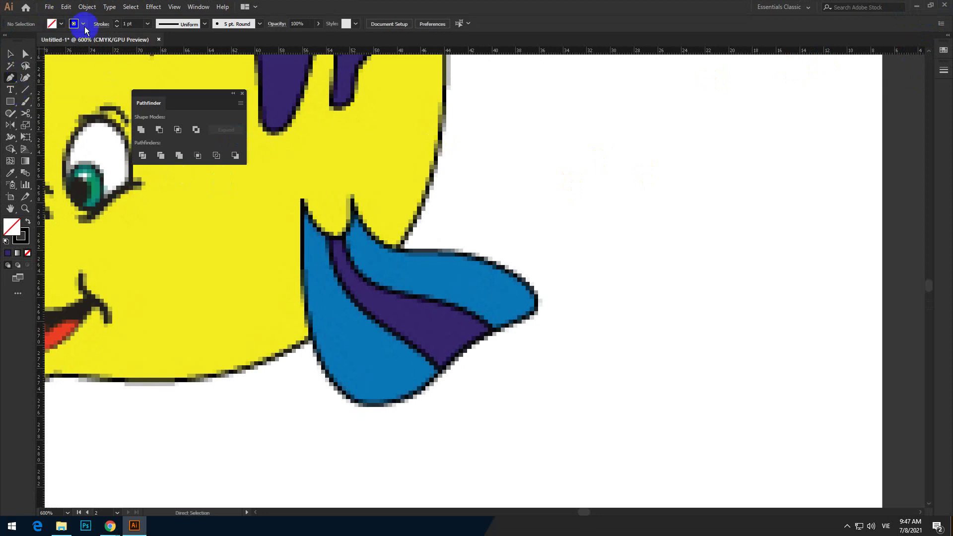
click(83, 23)
click(34, 40)
click(380, 5)
key(p)
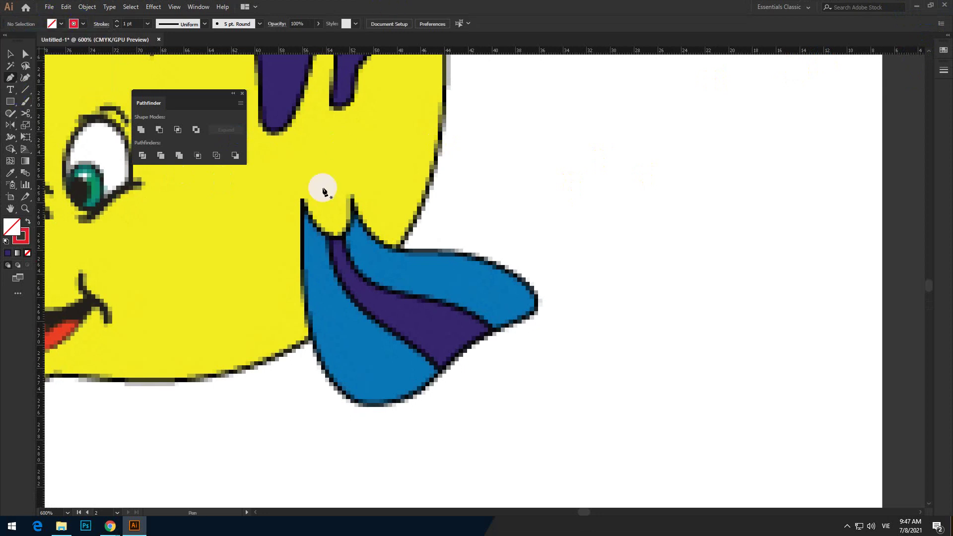
Trace the large side fin's left edge, rounded bottom and lower right edge with the Pen tool
click(303, 204)
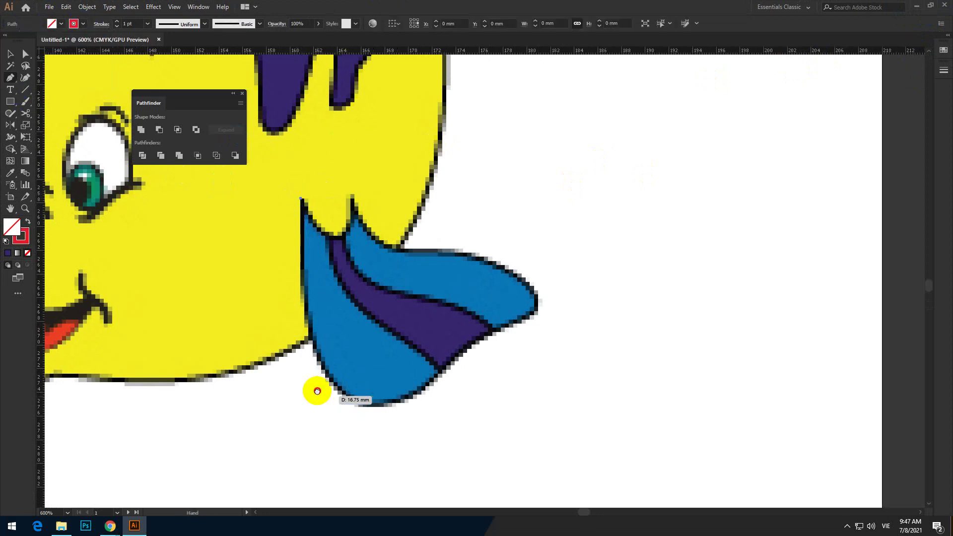
scroll(317, 369, down, 2)
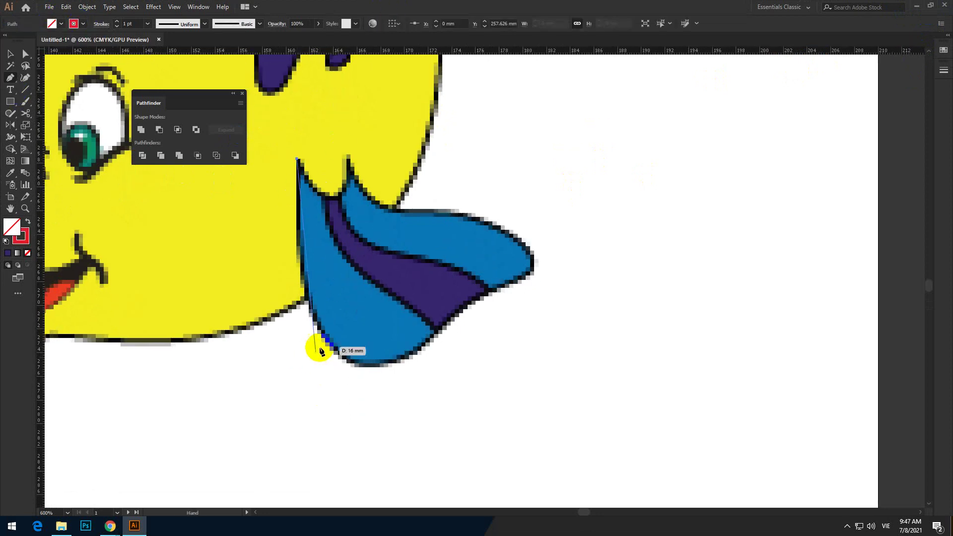
click(304, 301)
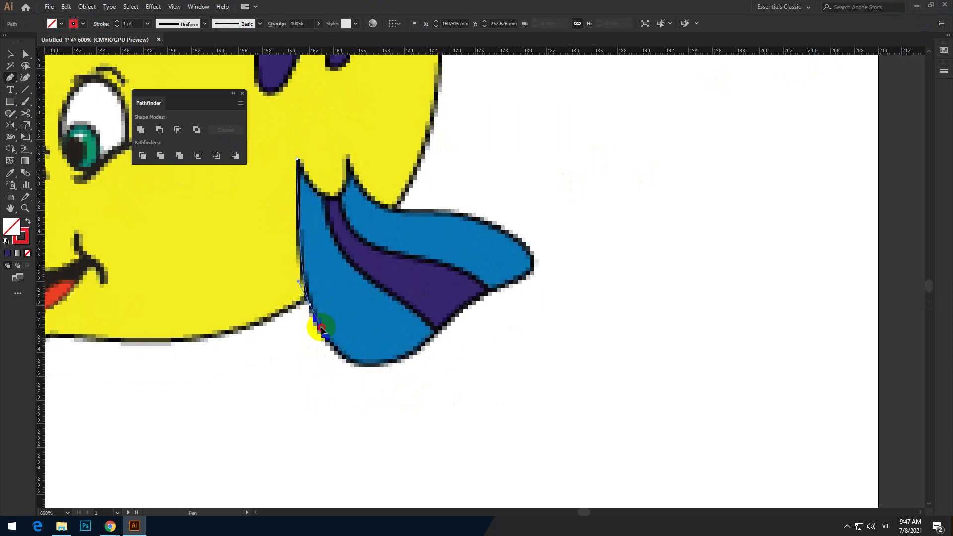
drag(321, 328, 319, 327)
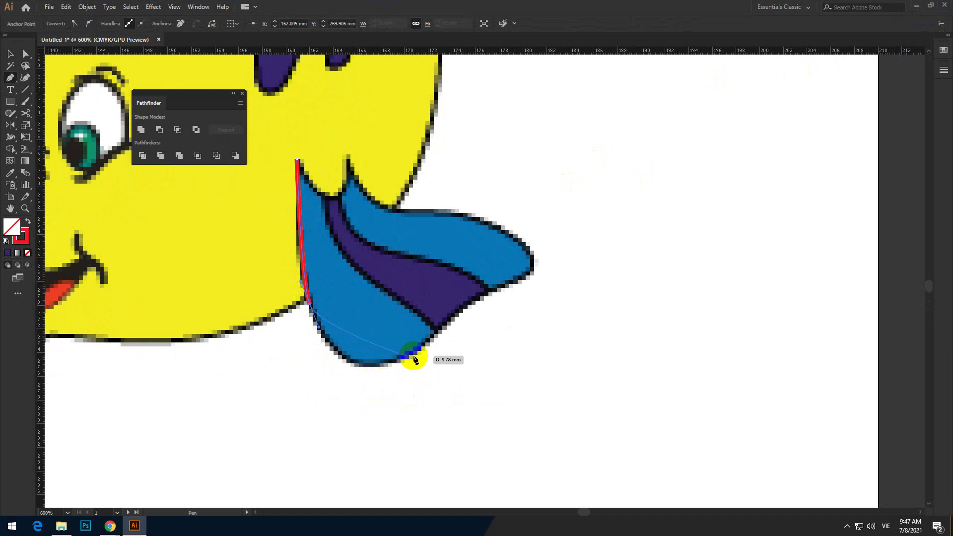
drag(414, 358, 440, 322)
click(527, 278)
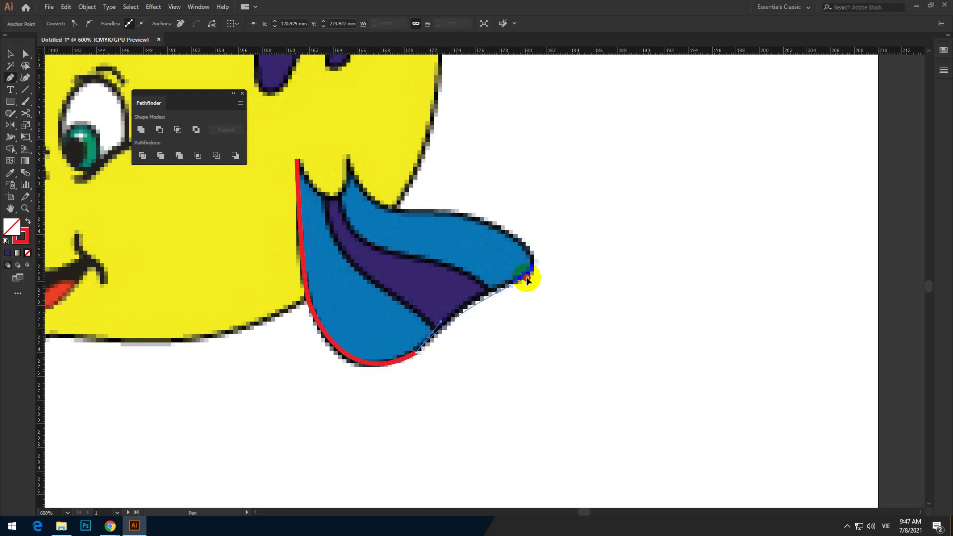
drag(523, 279, 538, 260)
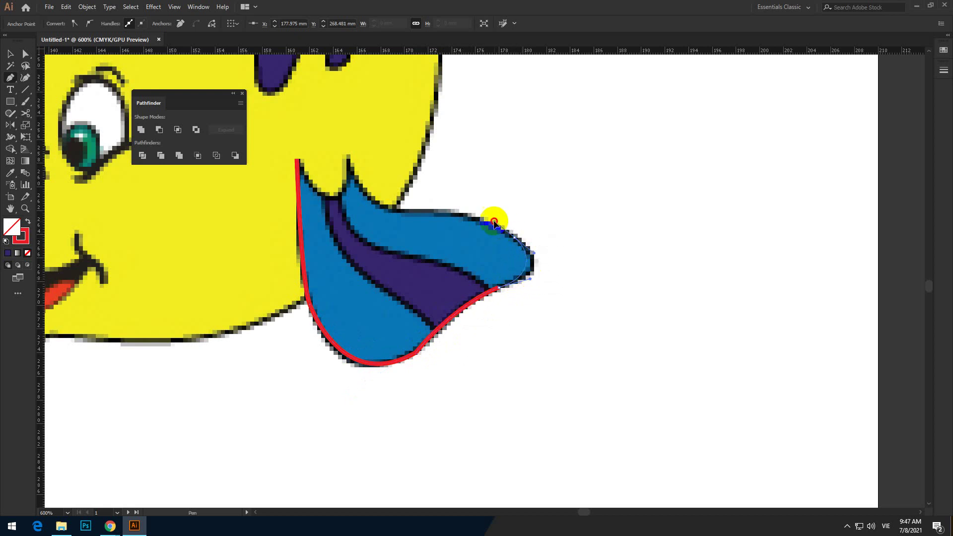
Continue the trace along the fin's upper edge and both pointed tips, close the outline at its starting point, and deselect it
drag(489, 215, 494, 221)
drag(407, 212, 382, 216)
drag(348, 159, 341, 130)
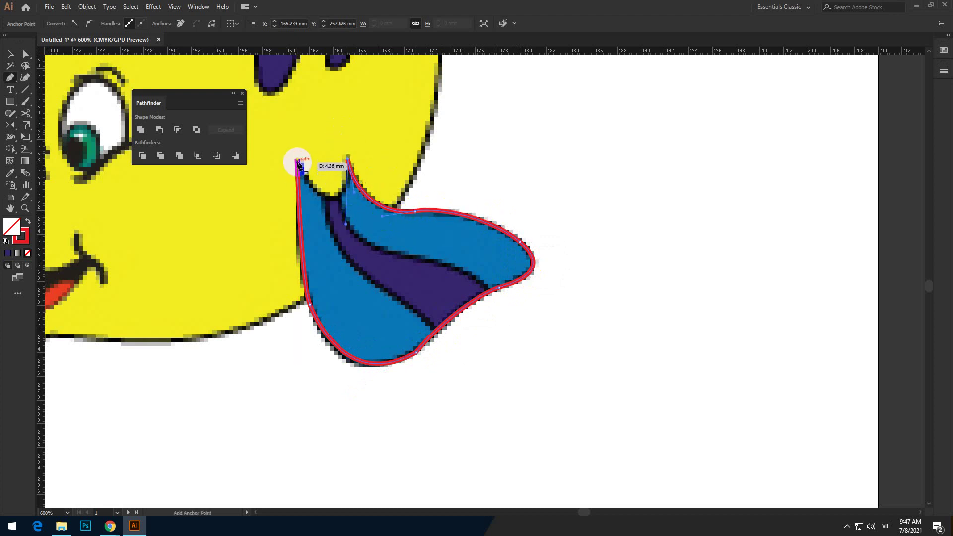
drag(297, 160, 284, 131)
key(v)
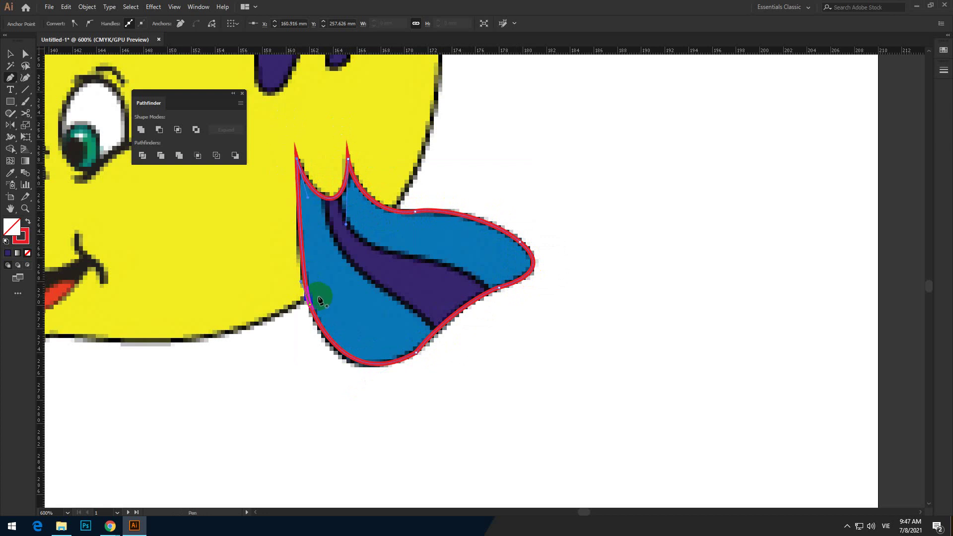
click(387, 460)
Refine the anchor at the lower right bend of the fin outline to follow the reference edge, and deselect the path
click(391, 365)
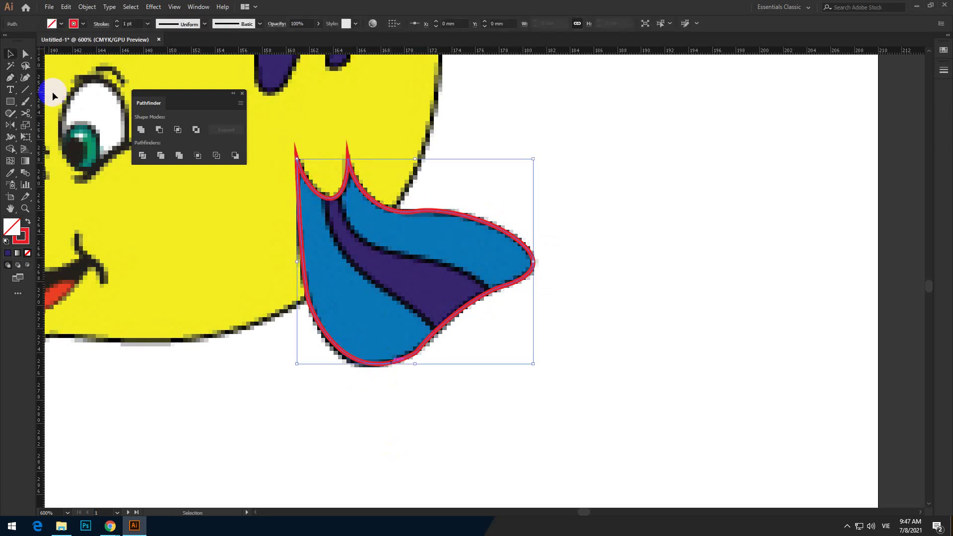
click(26, 54)
scroll(367, 347, up, 2)
click(418, 353)
click(475, 364)
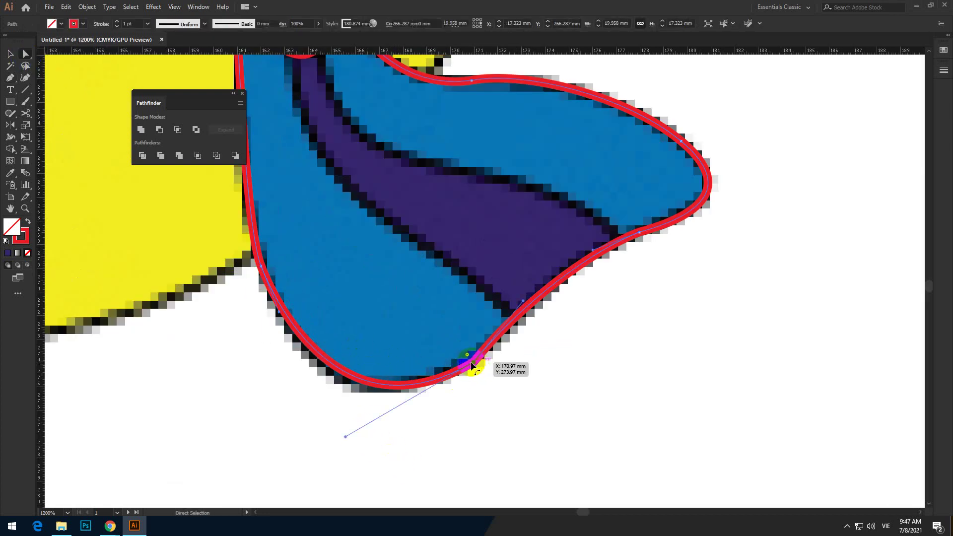
scroll(474, 365, up, 2)
drag(475, 351, 458, 211)
scroll(455, 244, down, 3)
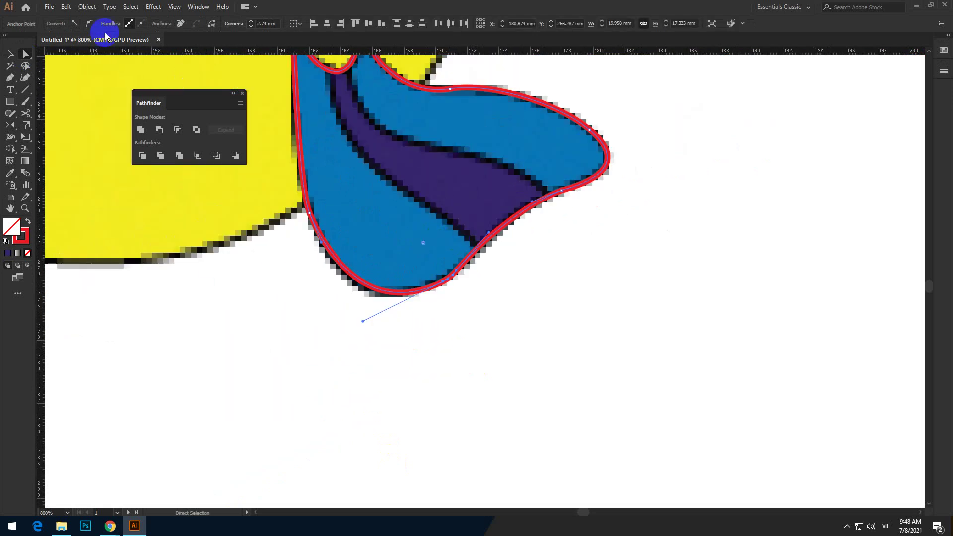
click(11, 54)
click(491, 294)
Draw an open curve along the purple stripe's lower edge, from the fin's top notch to past its bottom outline, and deselect it
scroll(490, 294, down, 1)
scroll(491, 293, down, 1)
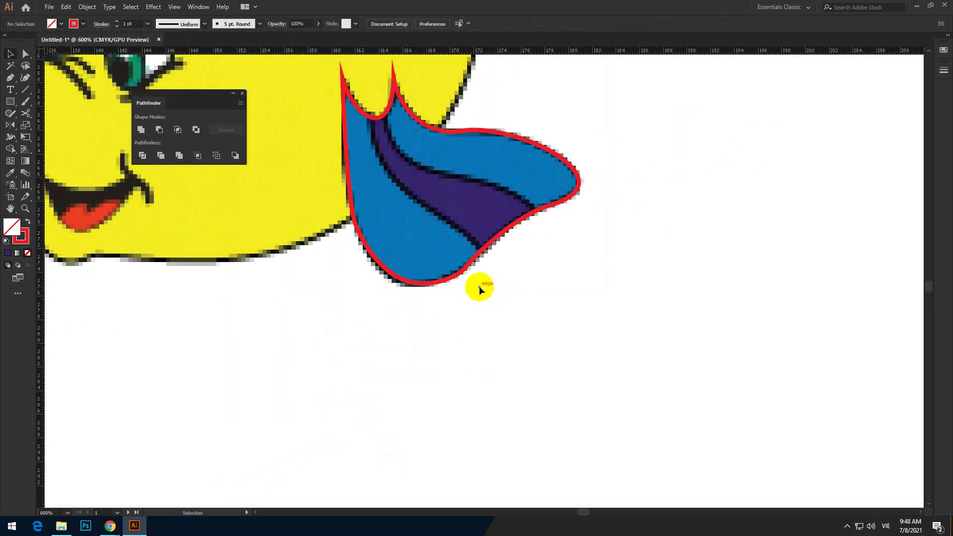
scroll(481, 286, up, 3)
click(149, 115)
click(10, 78)
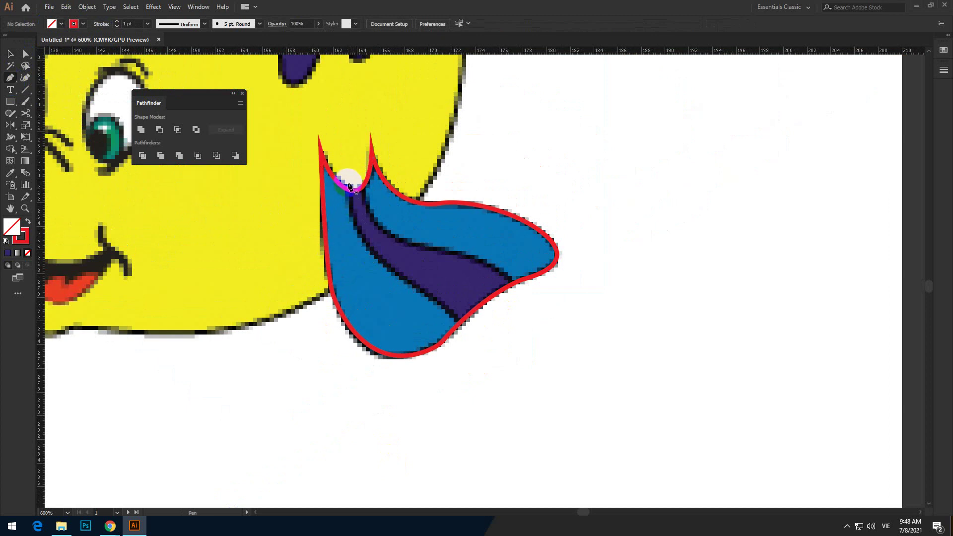
drag(350, 187, 348, 274)
drag(465, 355, 489, 448)
key(v)
click(506, 417)
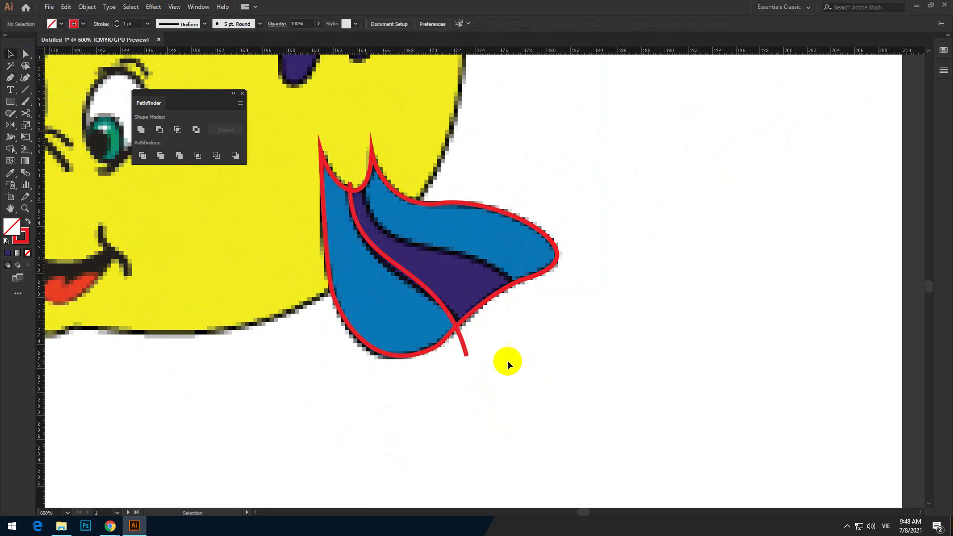
Adjust the direction handles at both ends of the lower dividing curve to match the stripe's edge, and deselect it
click(466, 352)
click(25, 53)
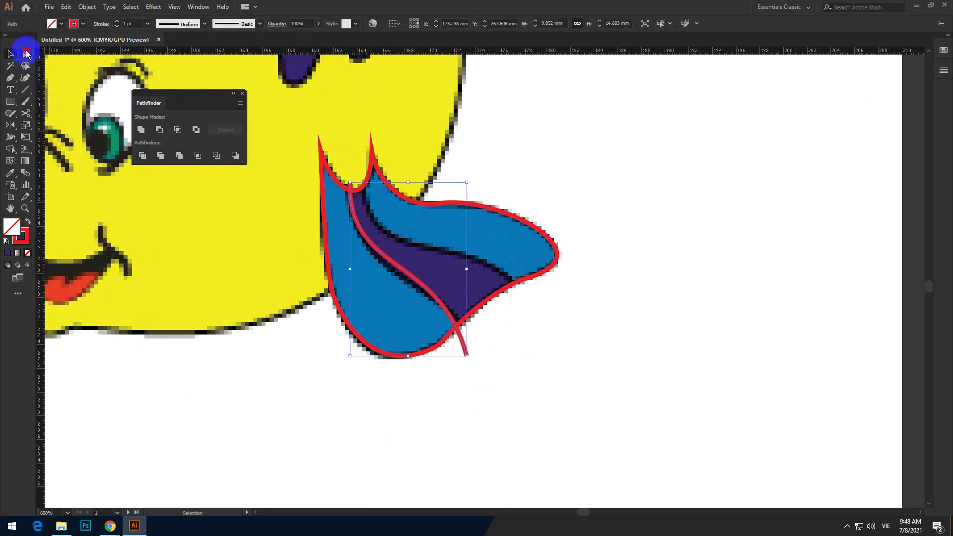
click(349, 185)
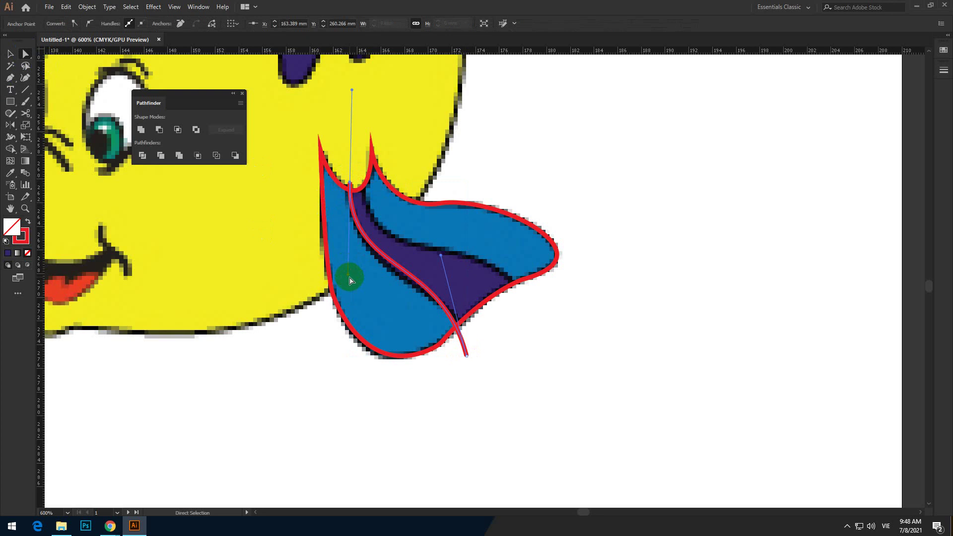
drag(350, 279, 343, 288)
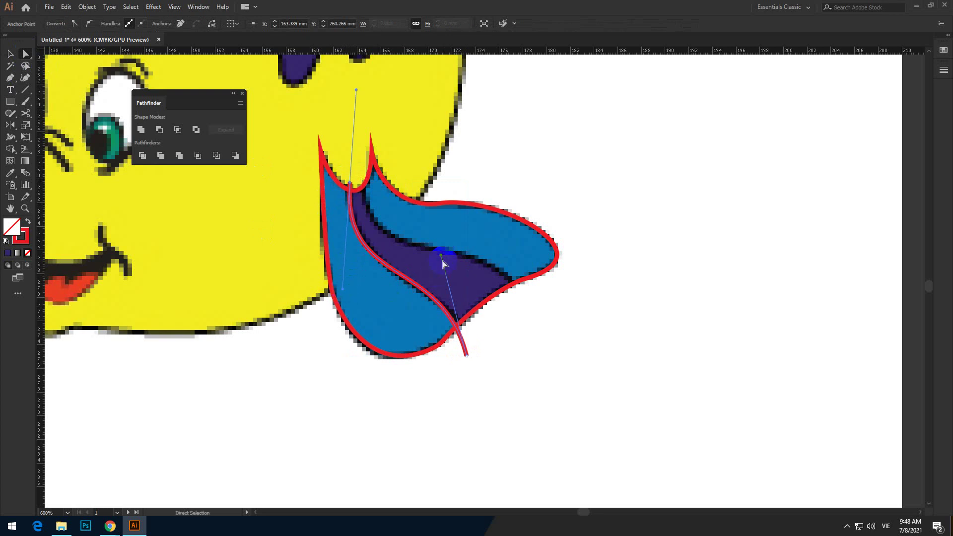
drag(443, 264, 450, 262)
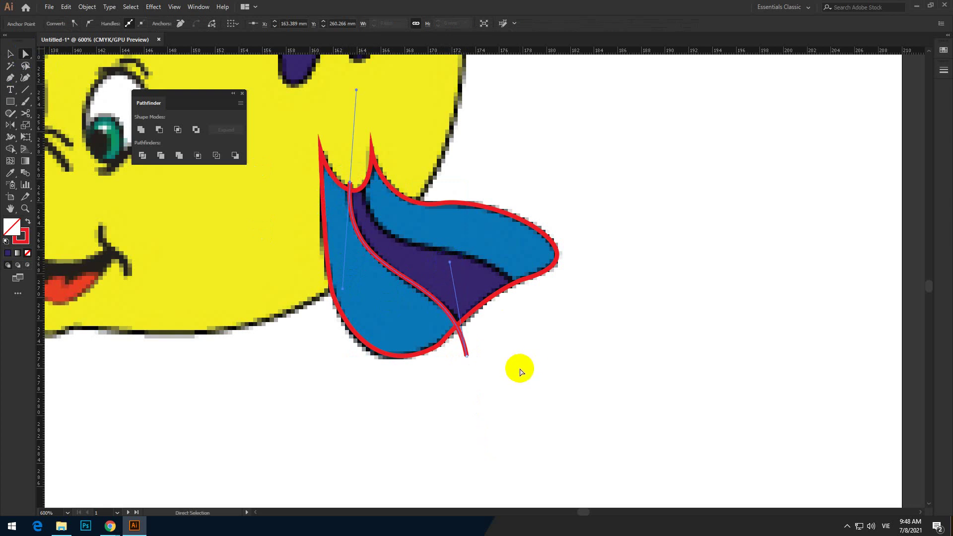
key(v)
click(549, 375)
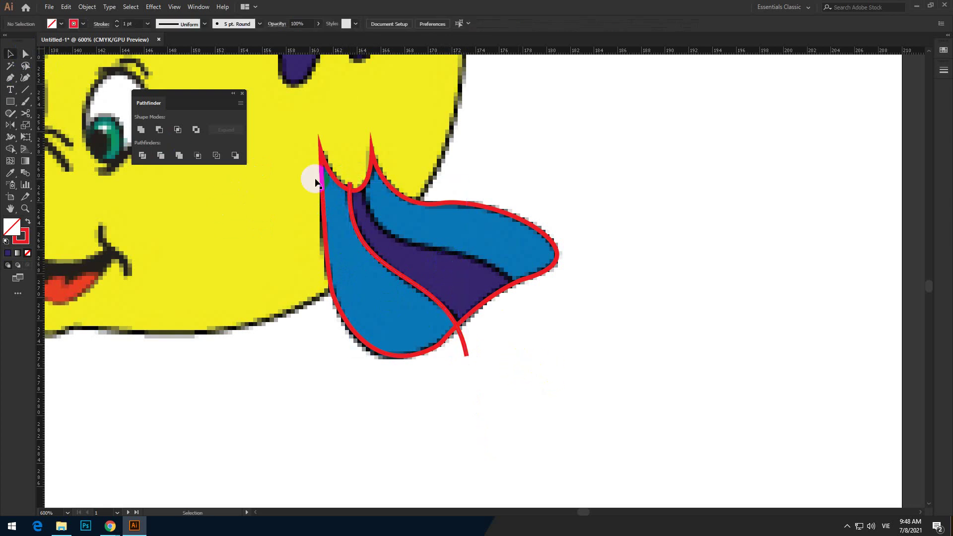
Extend the lower dividing curve's upper end beyond the fin outline and readjust its handle to follow the stripe's edge
click(350, 212)
scroll(350, 185, up, 2)
click(25, 52)
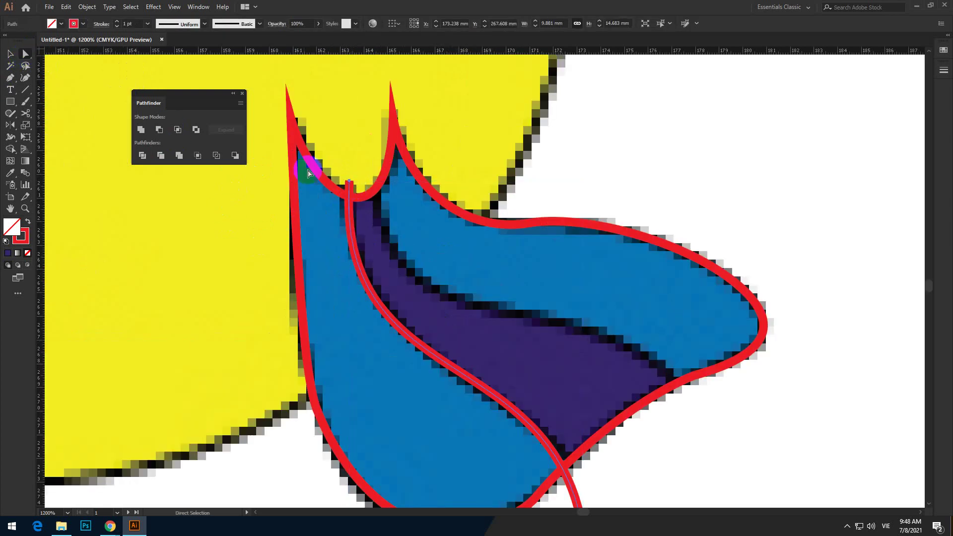
click(349, 181)
click(349, 155)
click(350, 182)
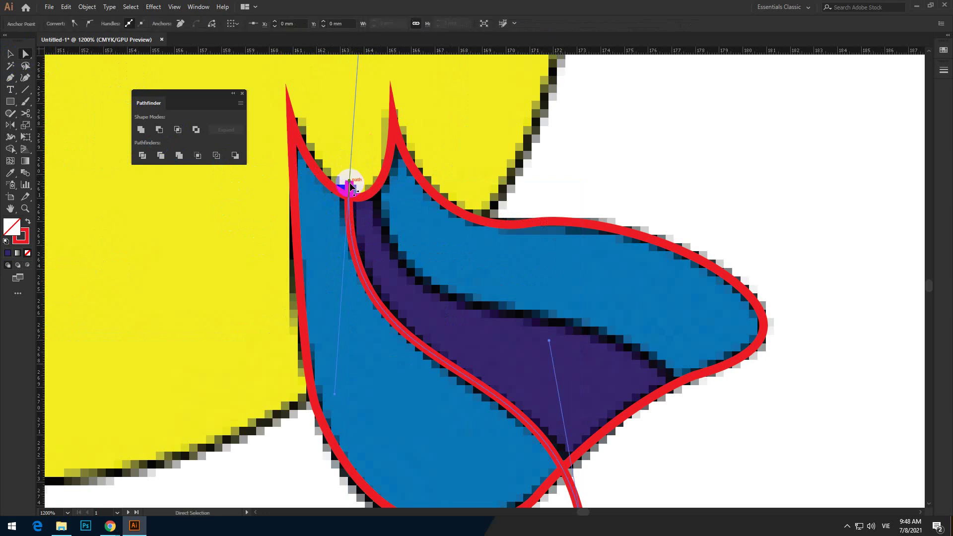
click(348, 160)
click(349, 181)
drag(351, 186, 346, 160)
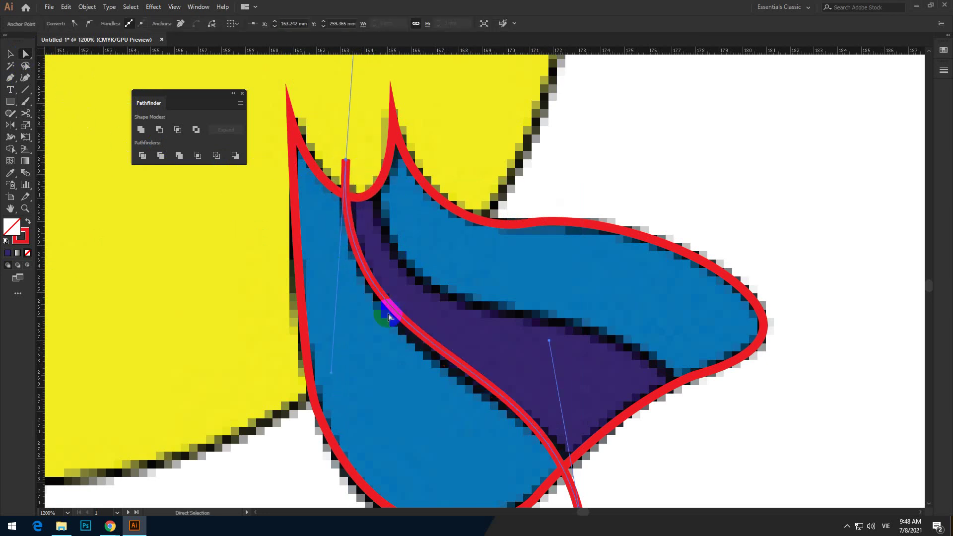
mouse_move(331, 373)
mouse_down()
mouse_move(323, 393)
mouse_move(332, 394)
mouse_up()
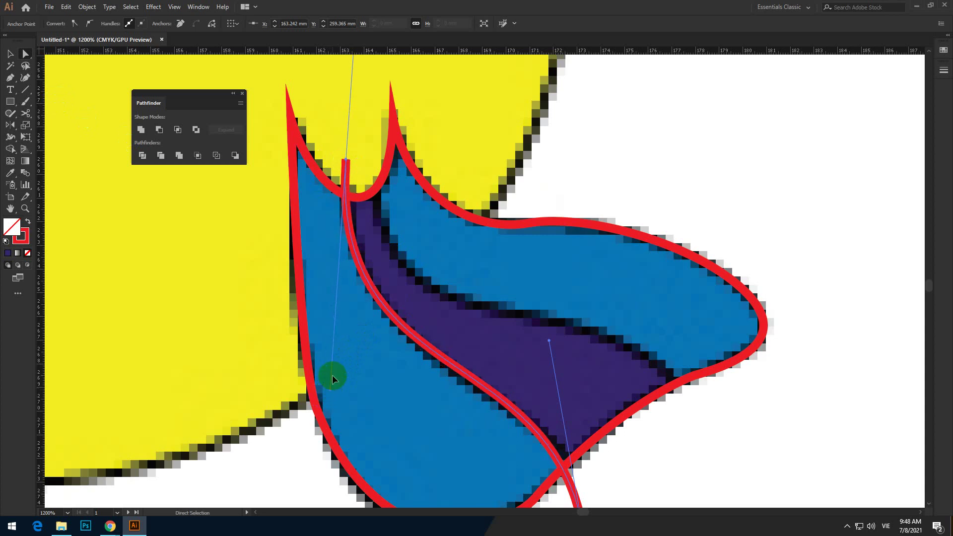
key(v)
click(265, 429)
Draw a second open curve for the purple stripe's upper edge, running past the fin outline at both ends
scroll(275, 428, down, 2)
click(10, 77)
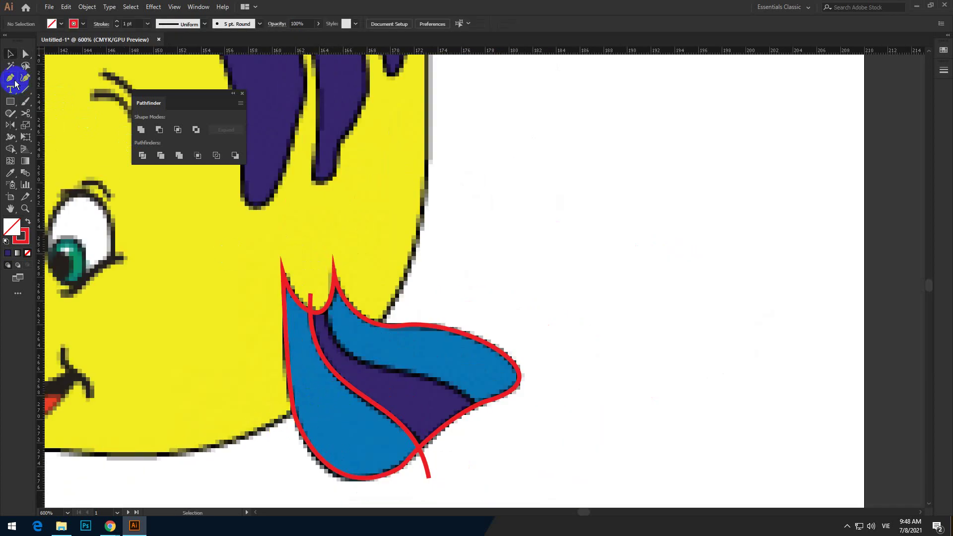
scroll(315, 392, up, 1)
click(280, 231)
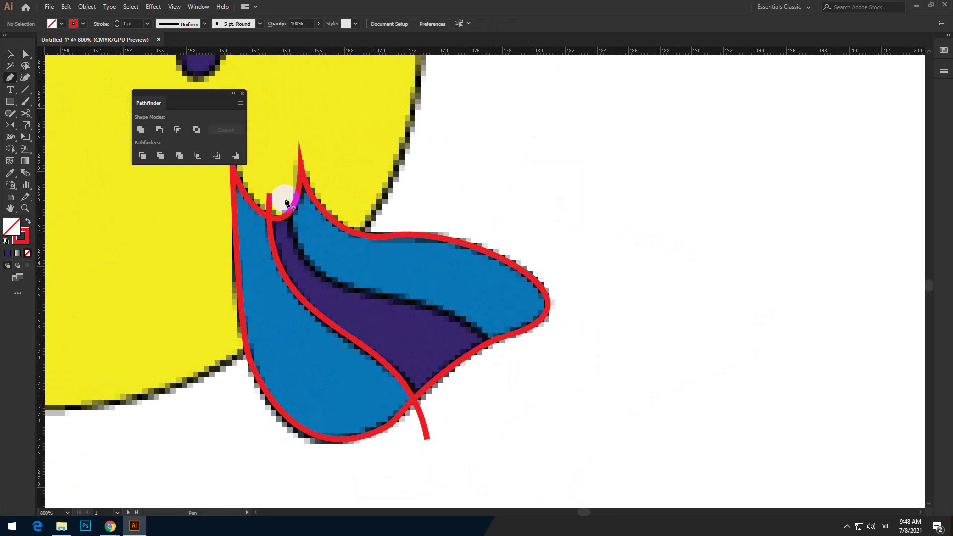
drag(285, 197, 295, 251)
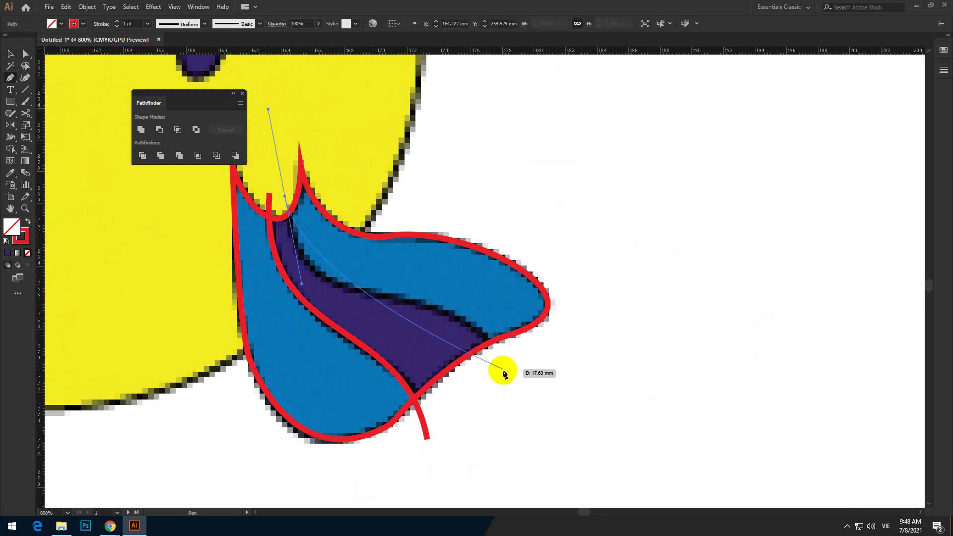
drag(499, 384, 511, 493)
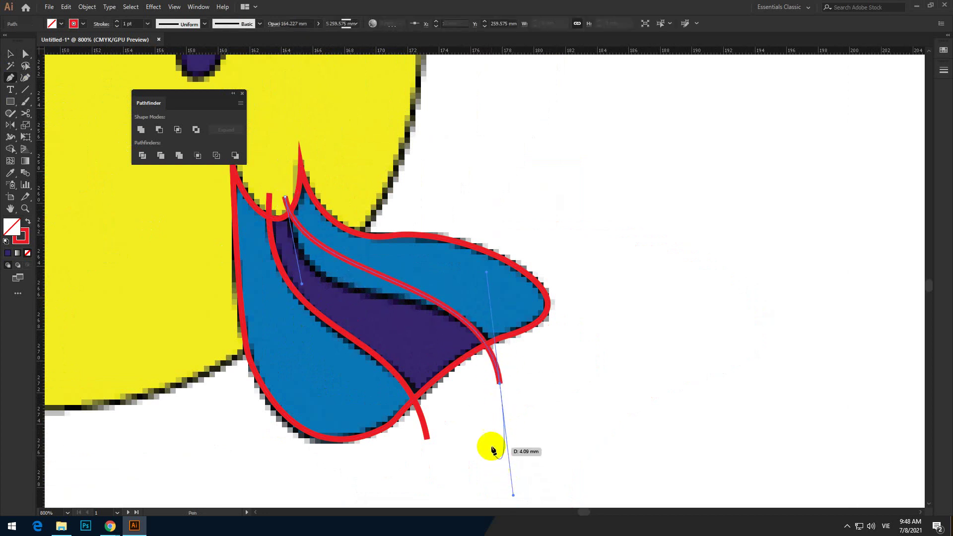
Reshape the second dividing curve with its end handles to follow the purple stripe's upper edge, and deselect it
click(19, 55)
click(24, 54)
click(295, 264)
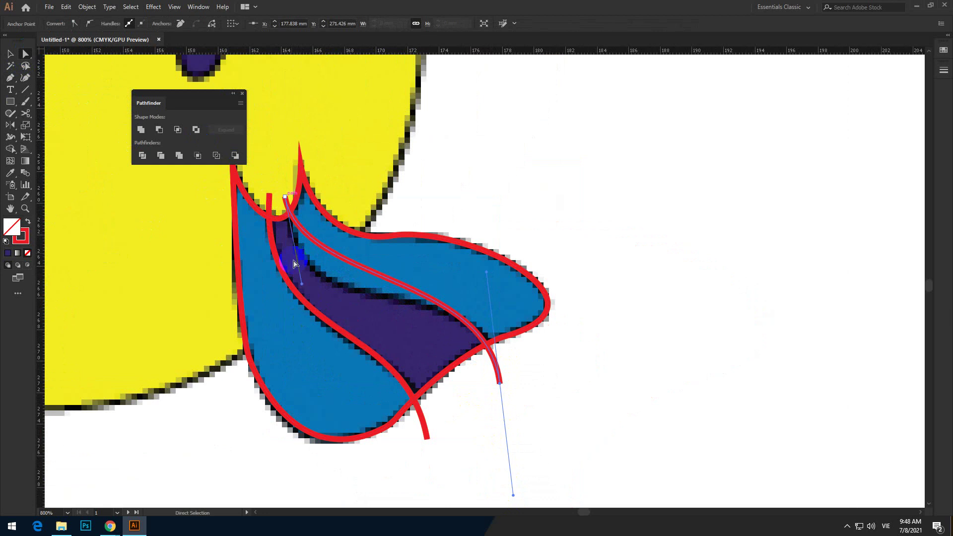
drag(301, 290, 281, 334)
drag(487, 272, 504, 262)
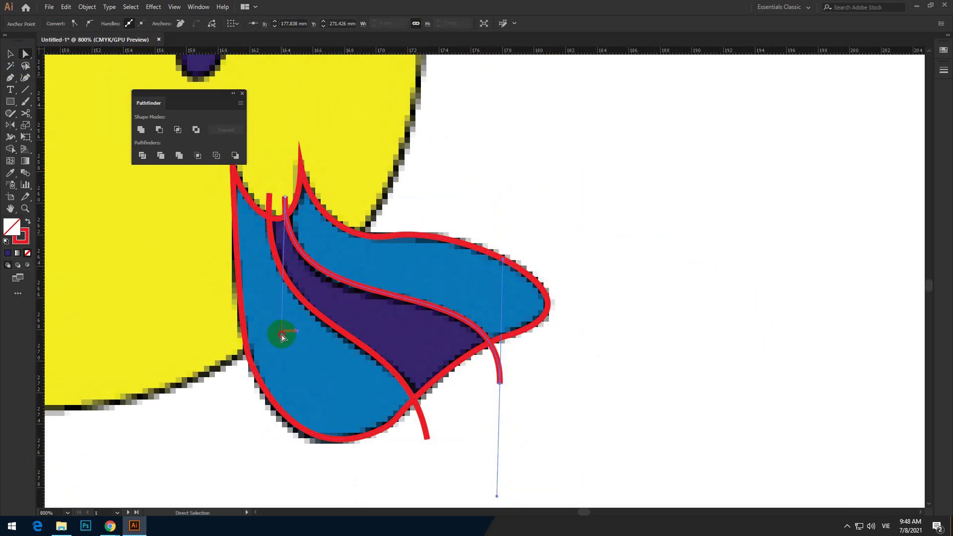
drag(281, 336, 277, 344)
key(v)
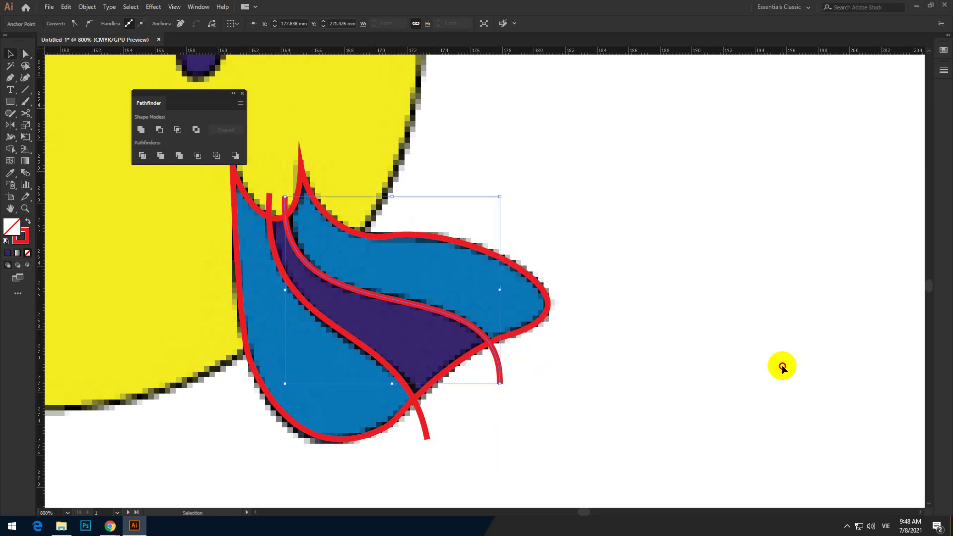
click(782, 368)
Select the fin outline with both dividing curves and split them into separate sections with Pathfinder Divide
key(ctrl+minus)
drag(309, 205, 550, 428)
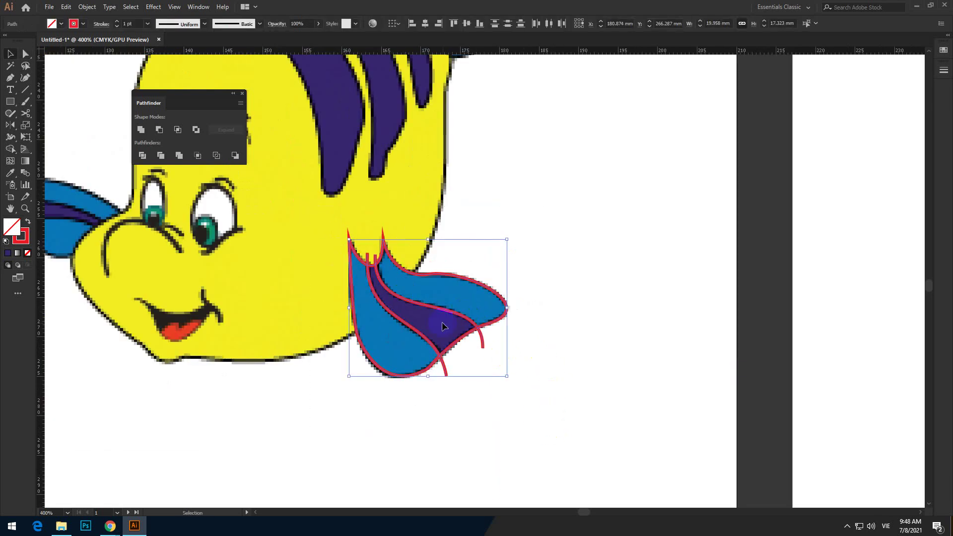
drag(185, 96, 615, 249)
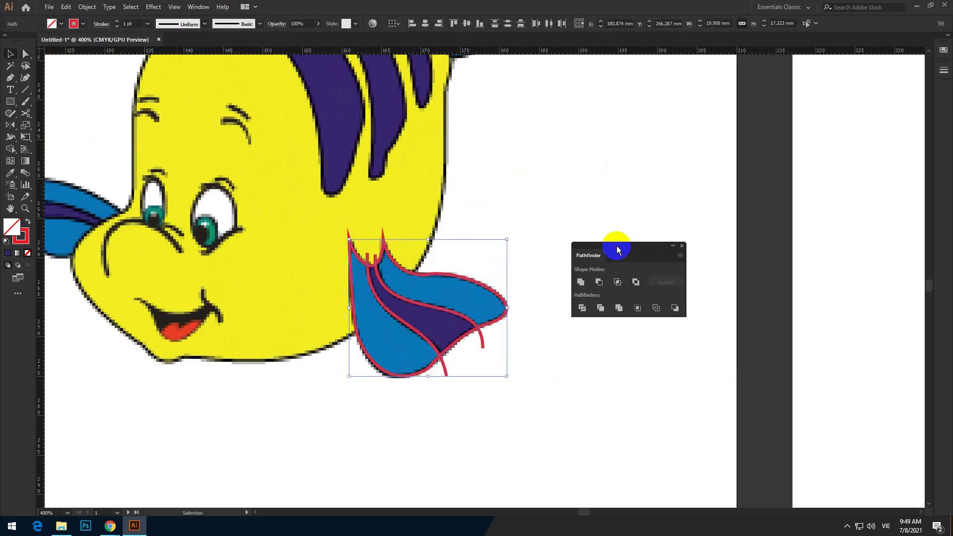
click(581, 308)
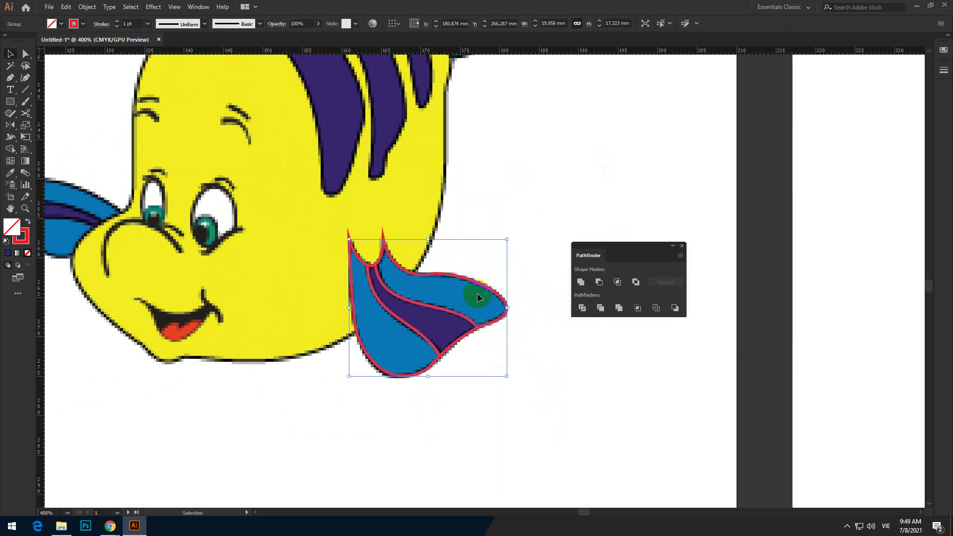
Move the divided fin group onto the neighbouring artboard over the yellow body's lower right edge, and place the Pathfinder panel clear of it
key(Right)
scroll(476, 302, down, 2)
drag(695, 376, 283, 360)
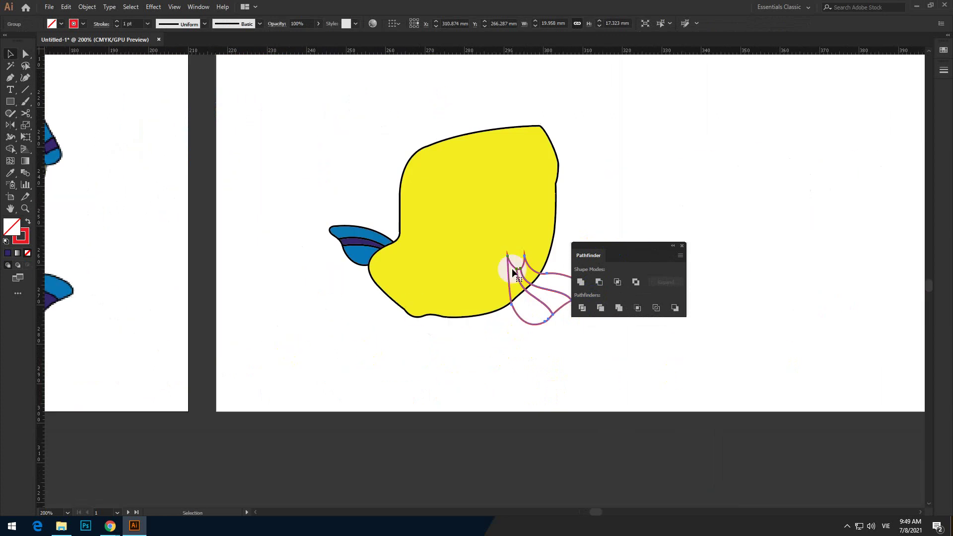
drag(601, 260, 712, 214)
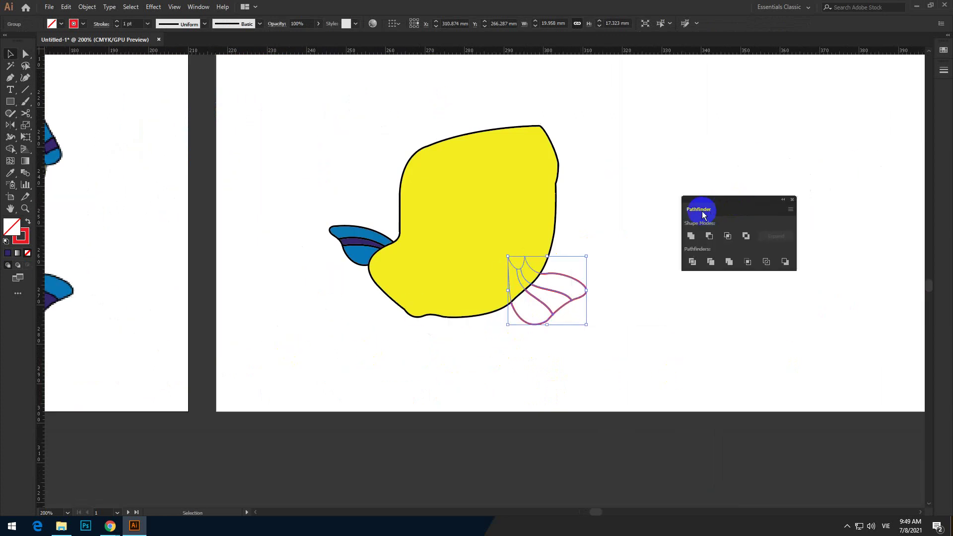
Ungroup the divided lower fin on the neighbouring artboard and deselect its sections
click(655, 314)
scroll(597, 344, down, 1)
drag(578, 348, 561, 294)
key(a)
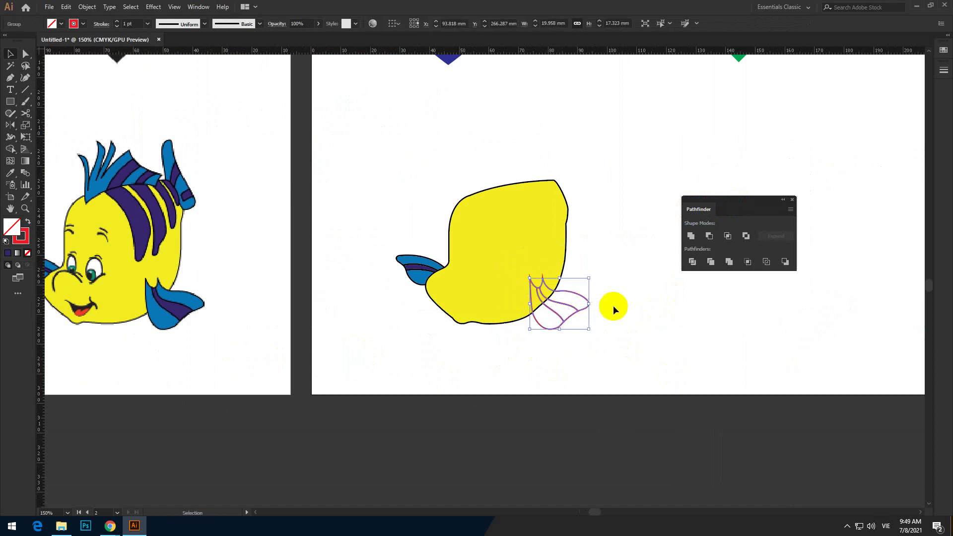
right_click(572, 314)
click(592, 399)
click(589, 404)
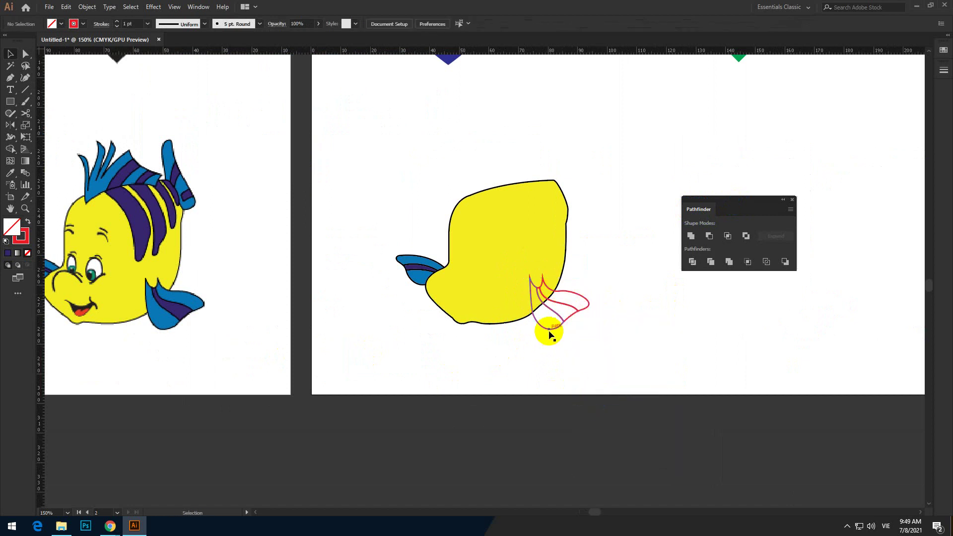
Fill the two outer sections of the ungrouped lower fin with the blue sampled from the reference fish's fin
click(549, 330)
key(i)
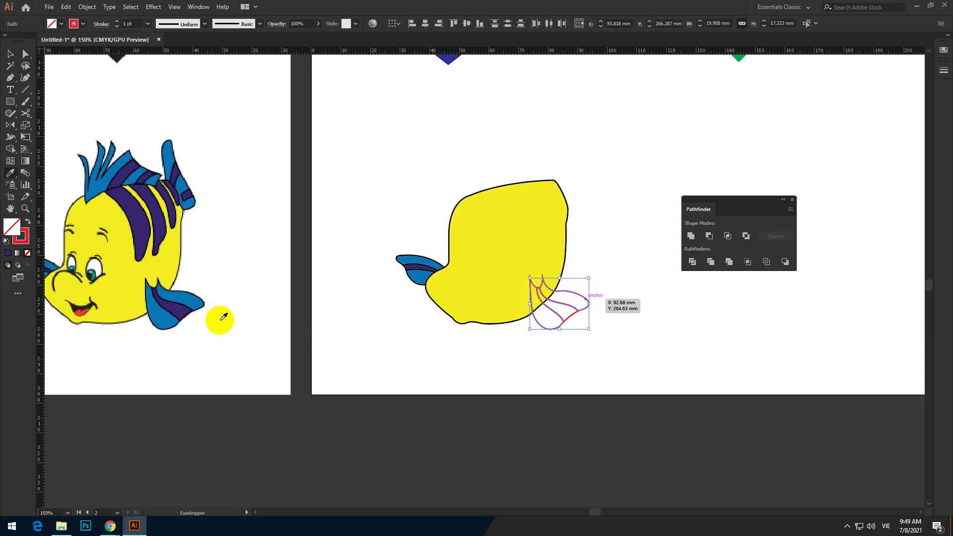
click(202, 294)
key(v)
click(527, 397)
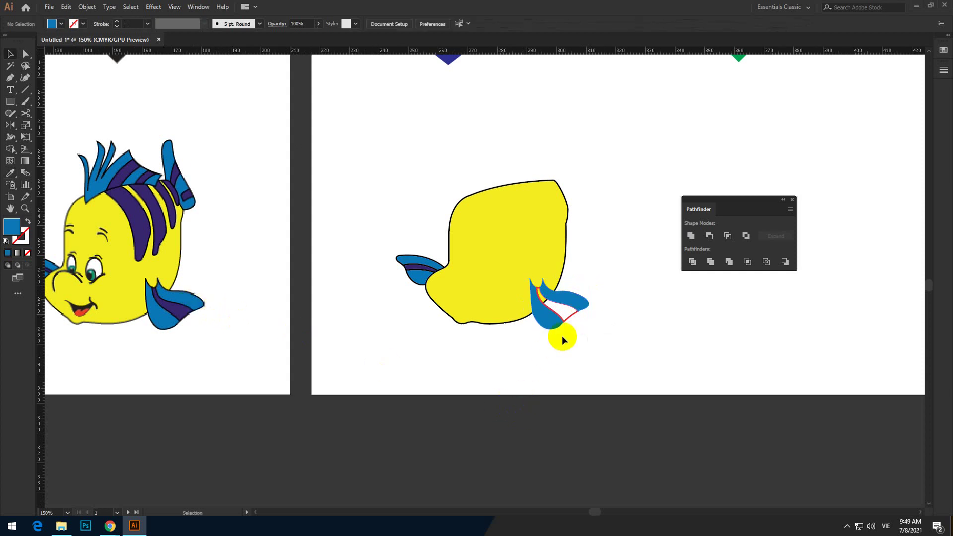
Fill the lower fin's middle stripe with the dark purple sampled from the reference fin's stripe
click(572, 321)
key(i)
click(183, 304)
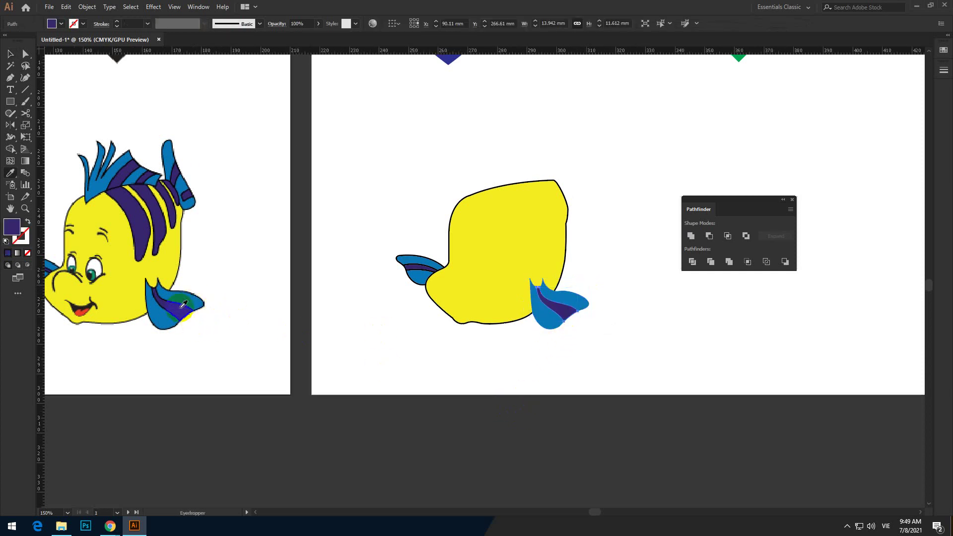
click(570, 388)
Give all sections of the lower fin a black stroke and deselect them
drag(594, 376, 561, 300)
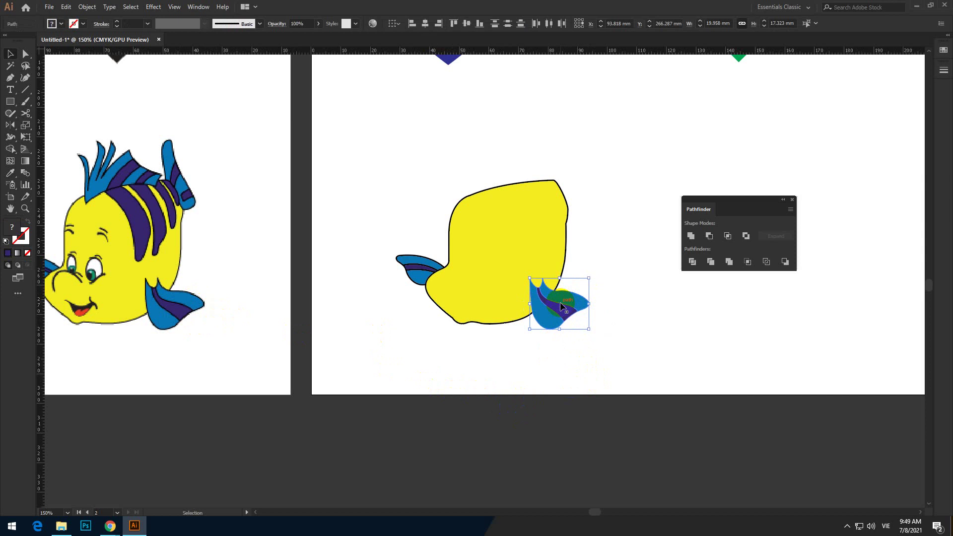
click(83, 25)
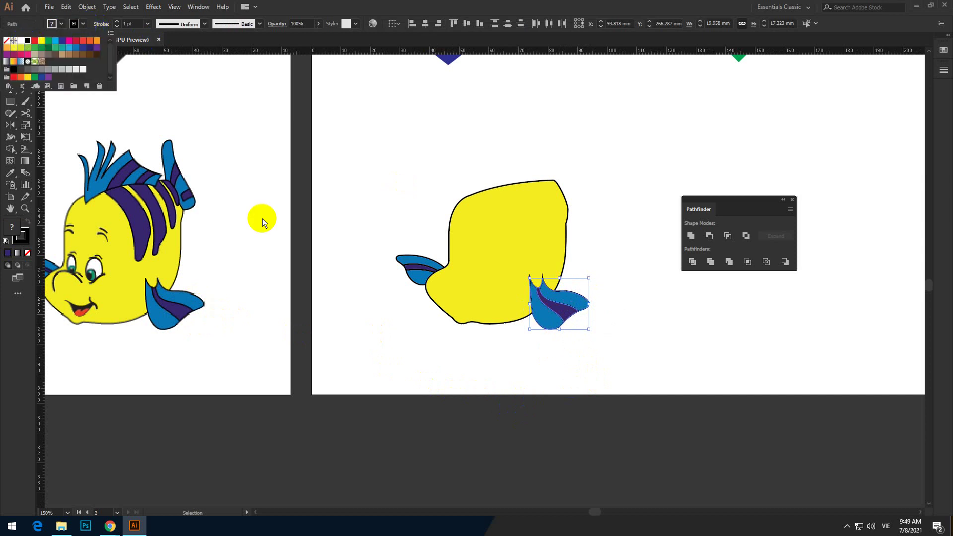
click(418, 349)
Set the stroke corners of all the lower fin's sections to Round Join to remove the spiky tips
scroll(605, 286, up, 3)
scroll(444, 290, up, 1)
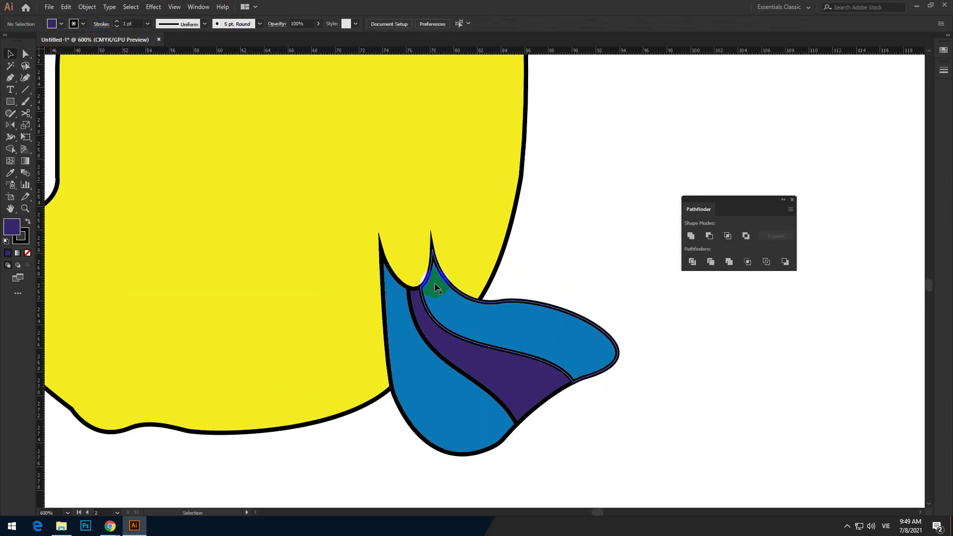
scroll(481, 366, down, 1)
click(492, 340)
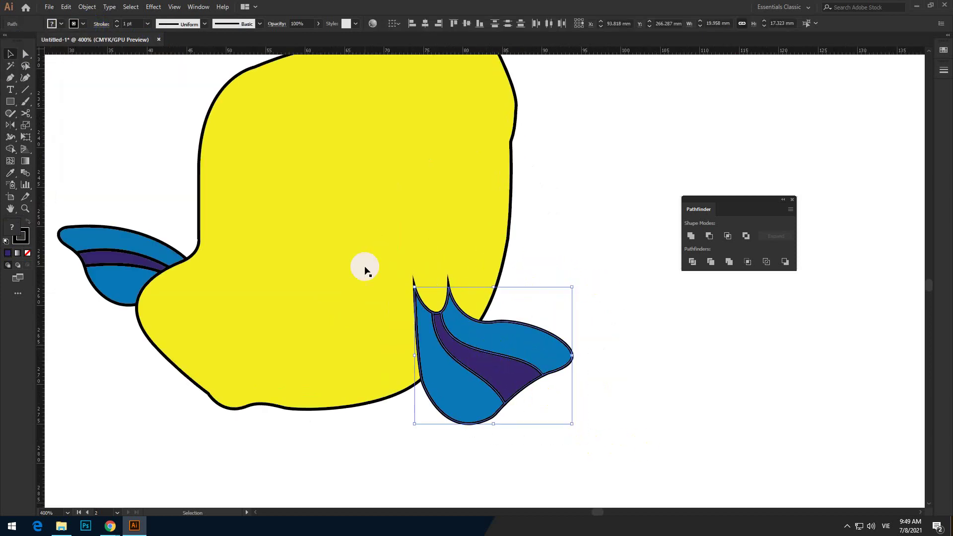
click(96, 24)
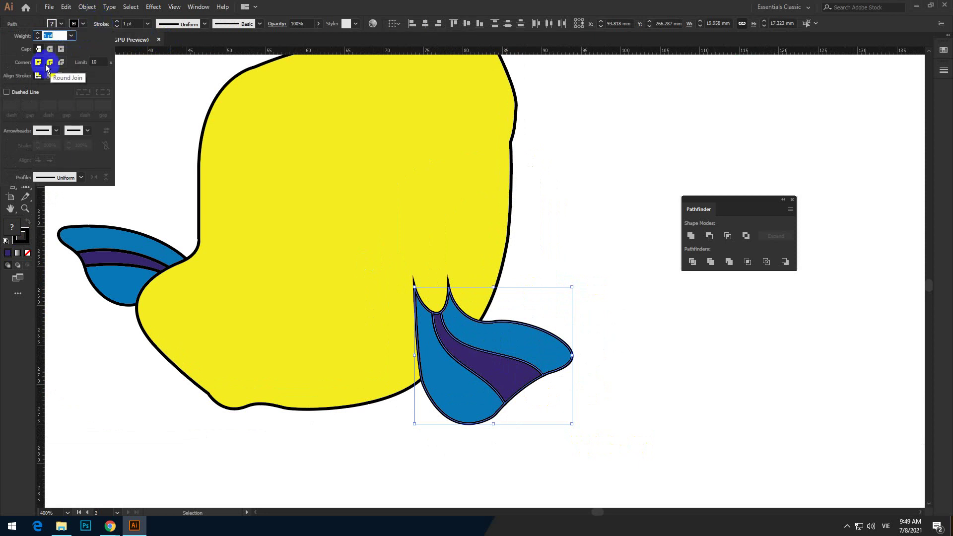
click(49, 63)
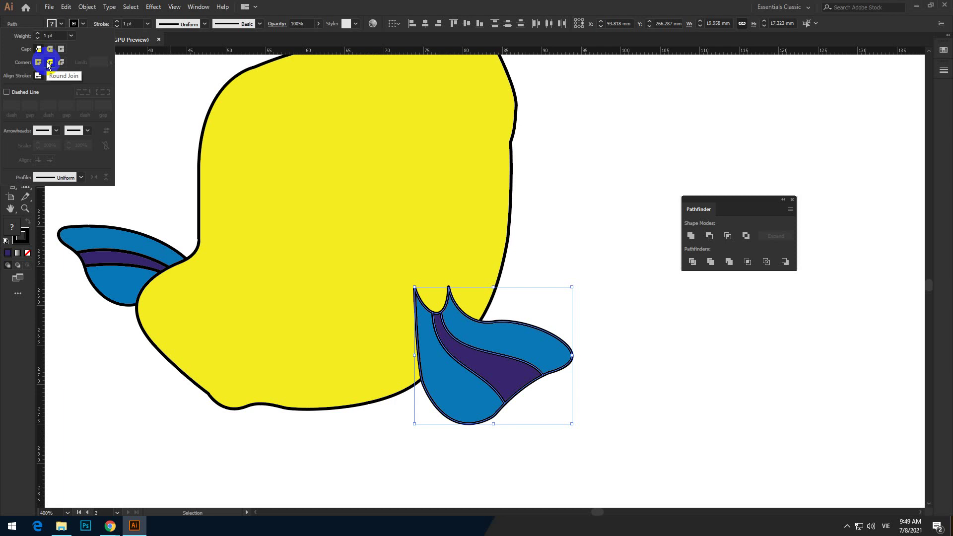
click(614, 210)
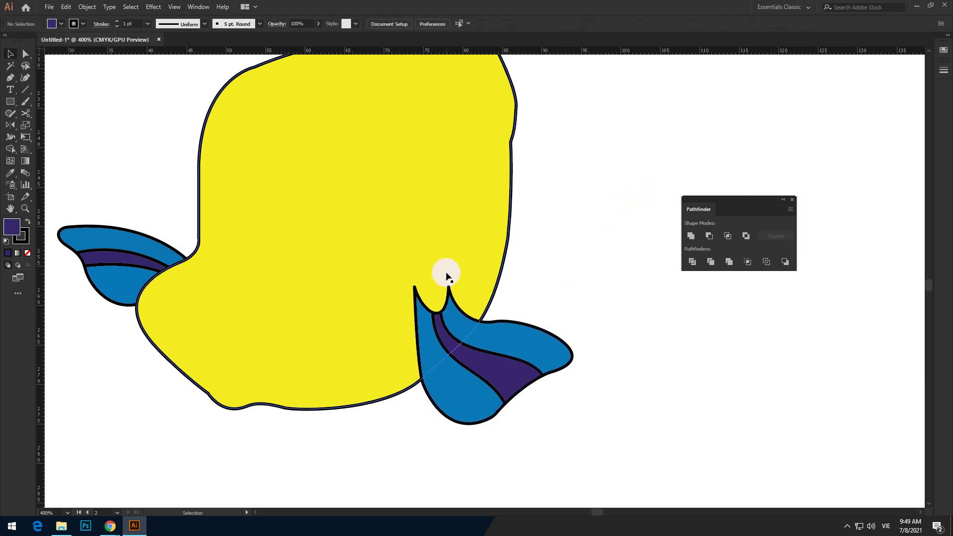
Set up the Pen tool with no fill and a red stroke for tracing the reference fish's top fin
scroll(442, 303, up, 2)
scroll(441, 300, down, 6)
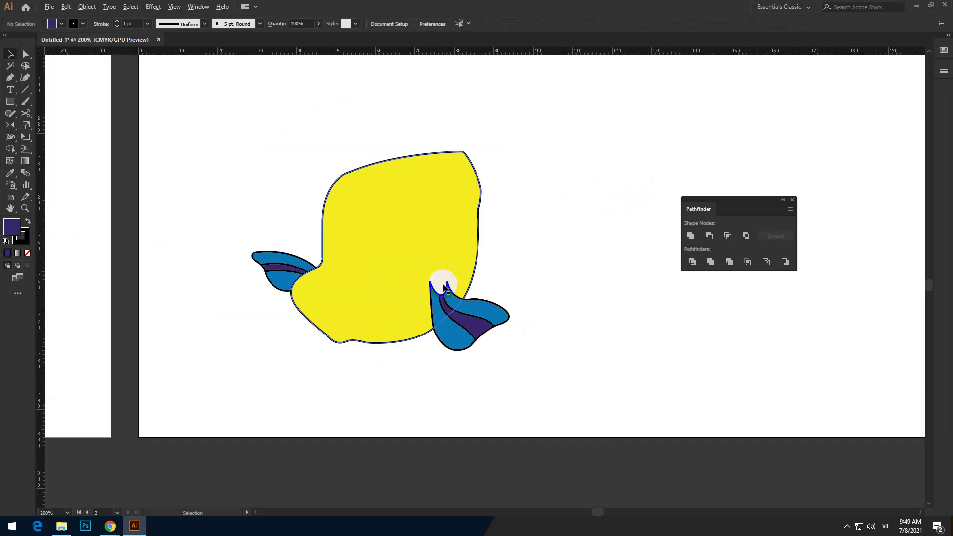
scroll(472, 372, left, 5)
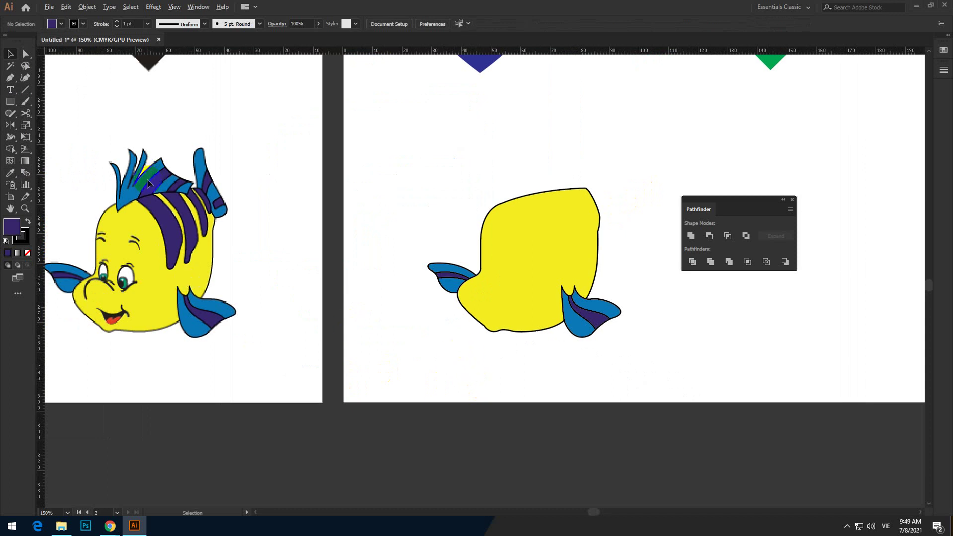
scroll(145, 179, up, 2)
scroll(139, 181, down, 1)
scroll(152, 201, up, 3)
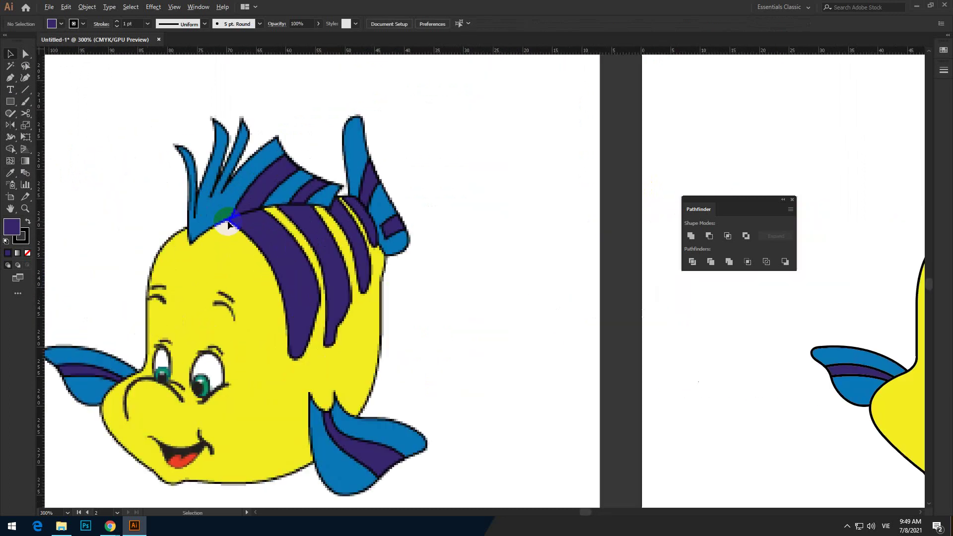
drag(218, 210, 218, 227)
click(10, 78)
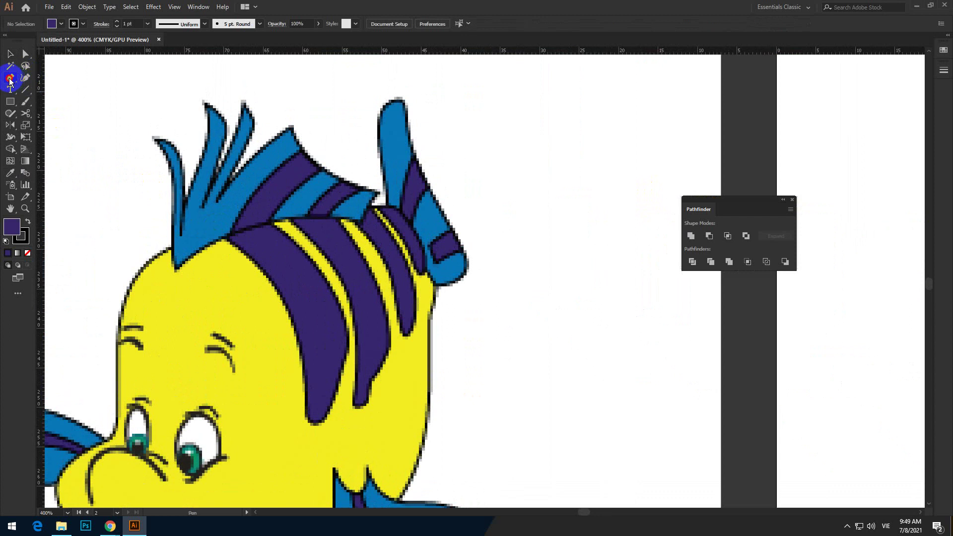
click(172, 266)
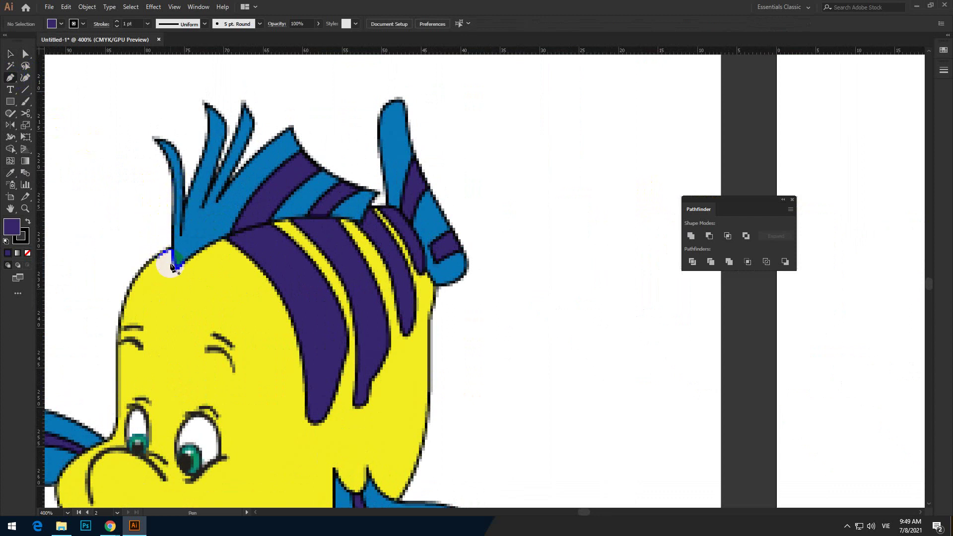
click(155, 147)
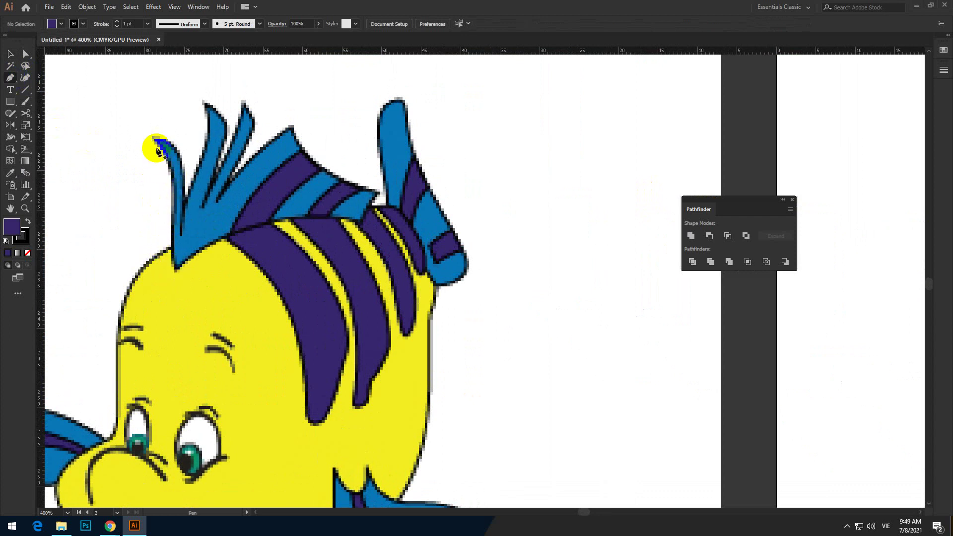
click(59, 24)
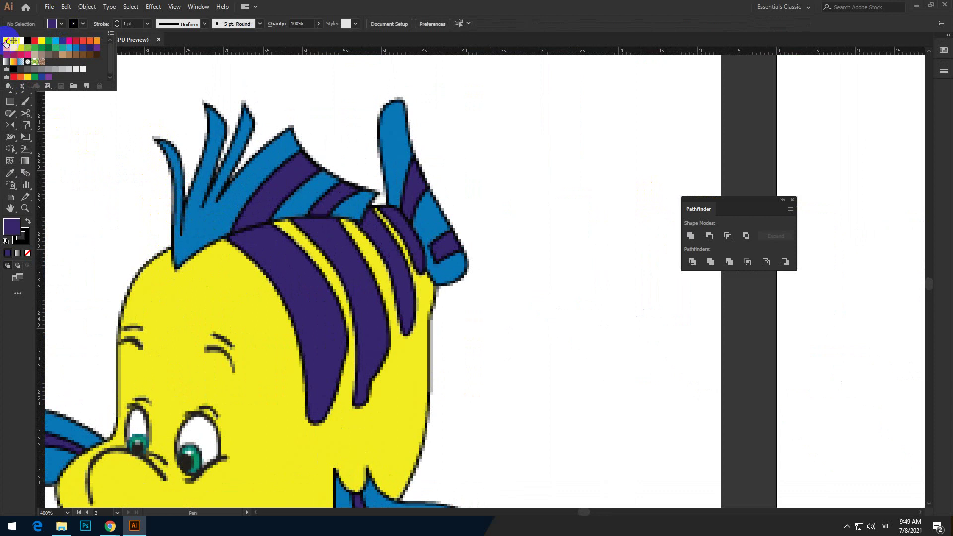
click(79, 28)
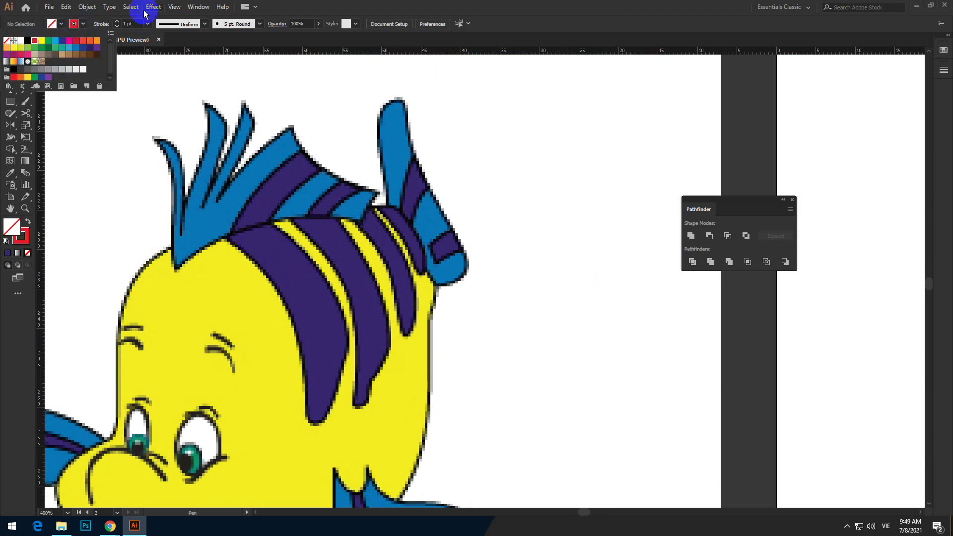
click(152, 138)
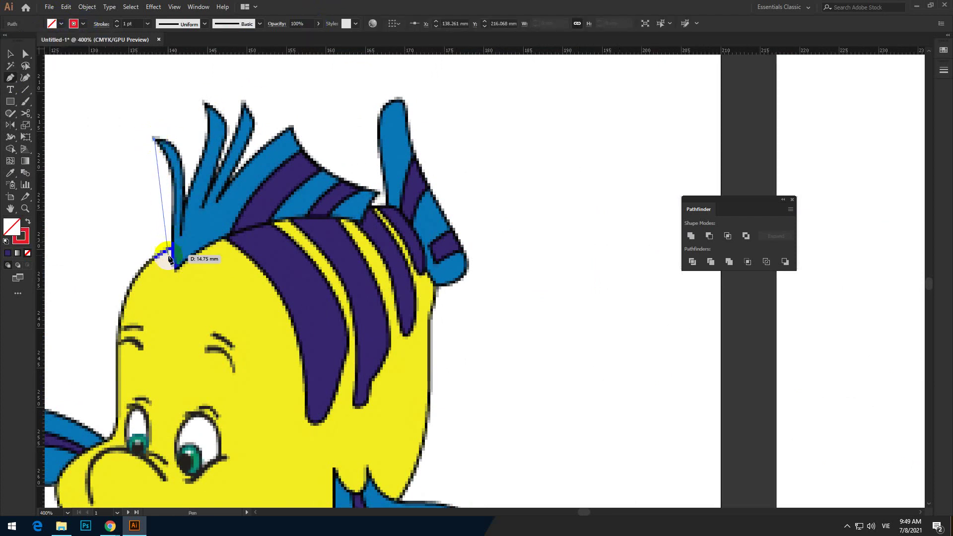
ctrl+click(161, 147)
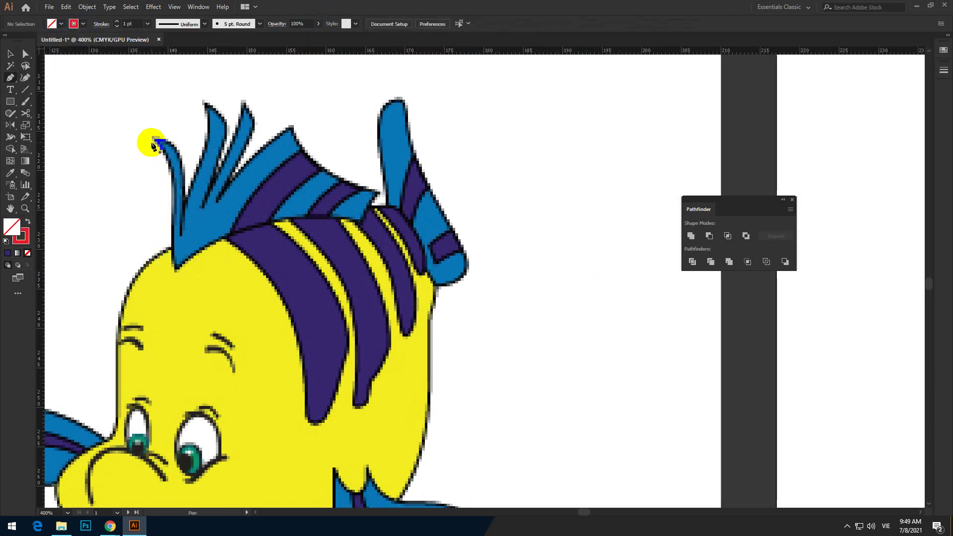
drag(153, 141, 194, 186)
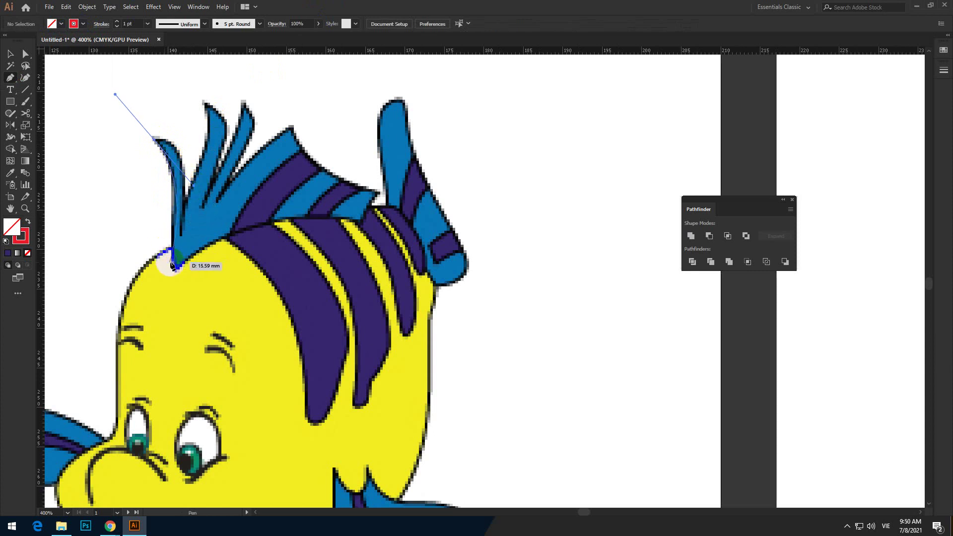
drag(173, 269, 174, 287)
key(ctrl+z)
key(ctrl+z)
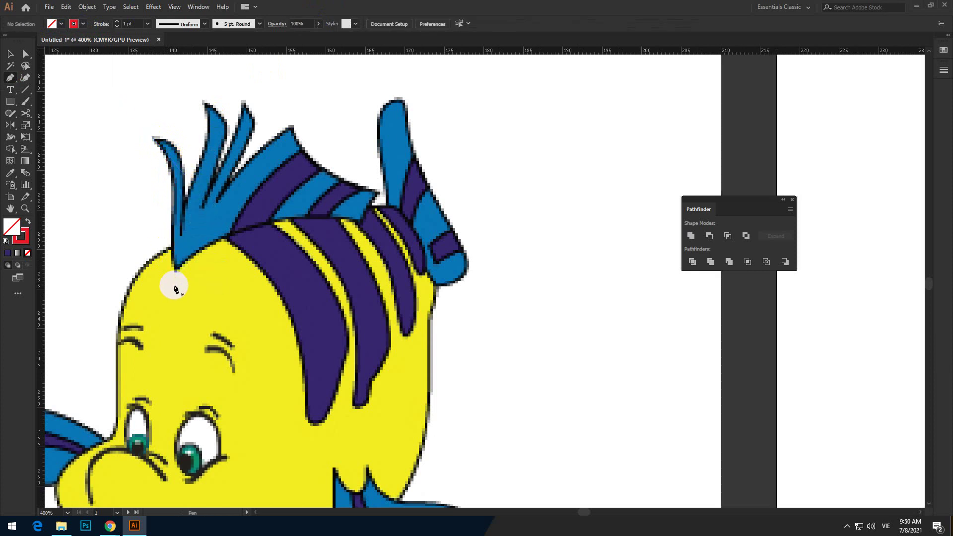
Trace the top fin's curved base with the Pen tool from its front point, continuing around the rear end and up to the peak
click(177, 270)
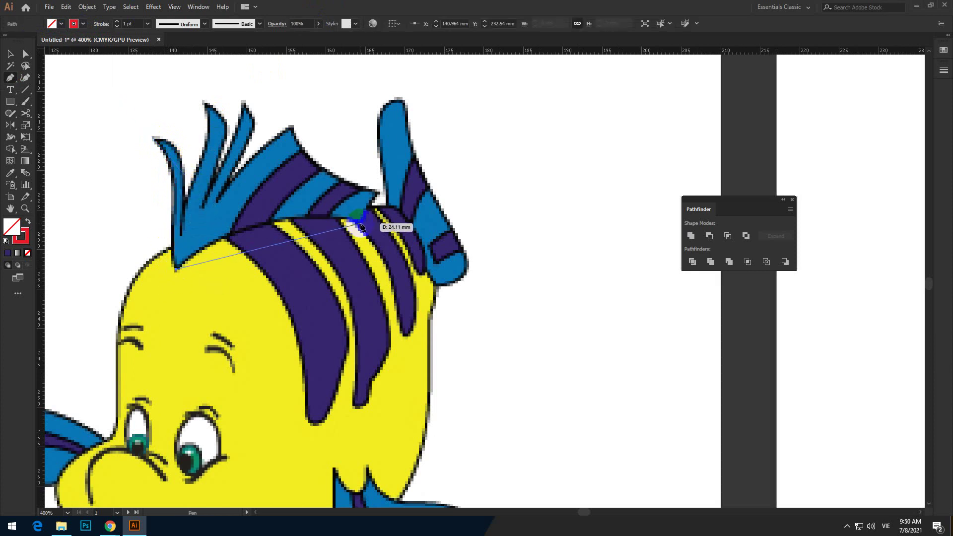
drag(361, 224, 475, 251)
drag(362, 223, 323, 184)
click(288, 128)
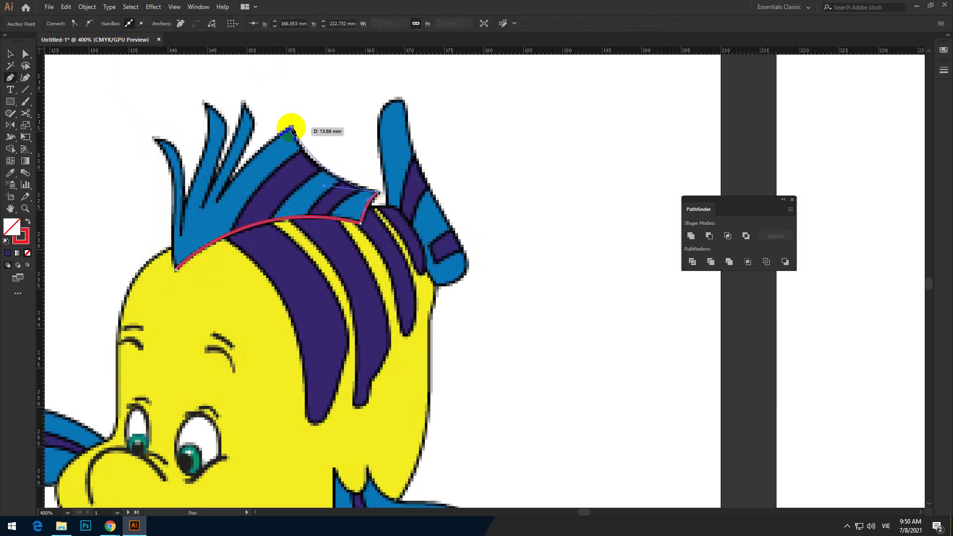
drag(286, 117, 255, 145)
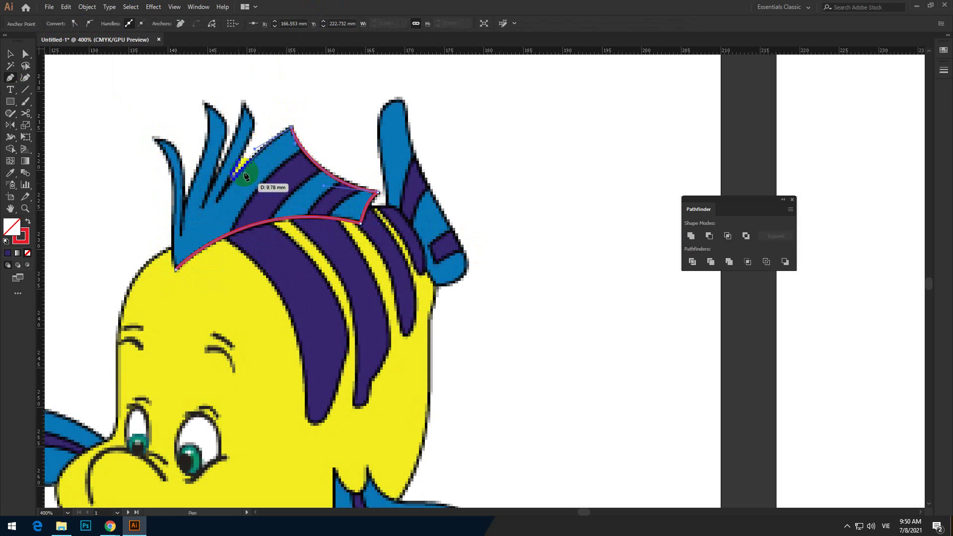
Continue the top fin outline down into the notch behind the rear spike, around that spike's tip and down to its front notch
drag(214, 207, 224, 191)
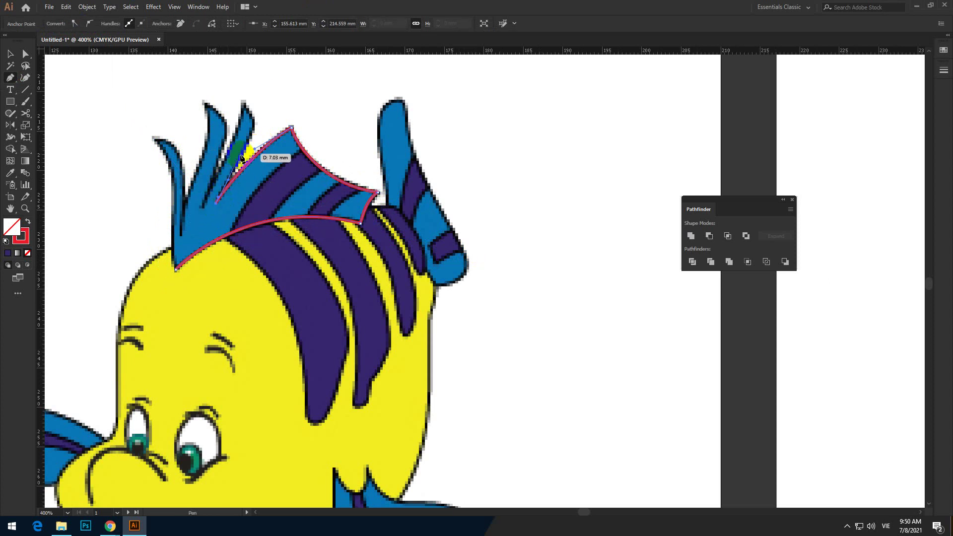
drag(241, 158, 251, 143)
mouse_move(249, 141)
mouse_down()
mouse_move(228, 85)
mouse_move(238, 126)
mouse_up()
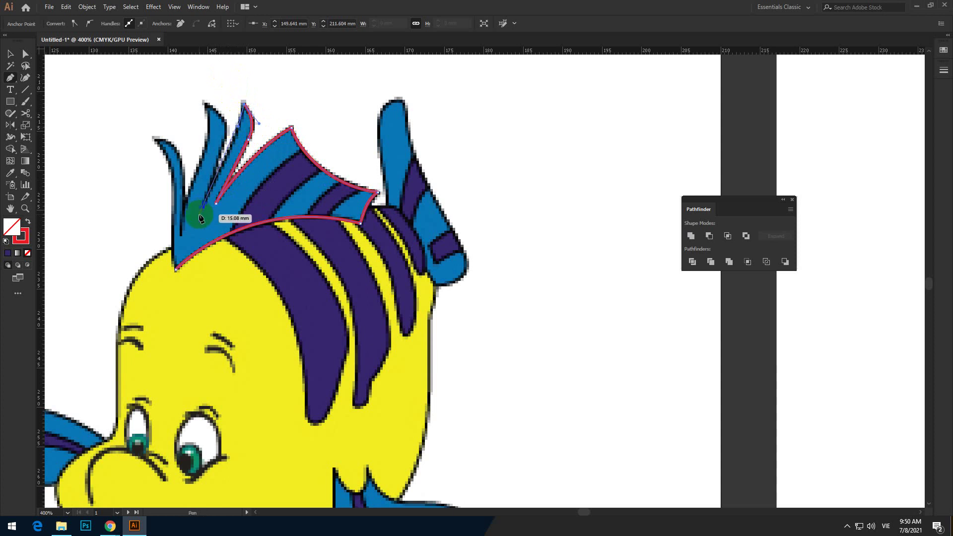
drag(201, 217, 225, 144)
Continue the outline up and around the top fin's middle spike and down to the notch behind the front spike
drag(207, 104, 181, 98)
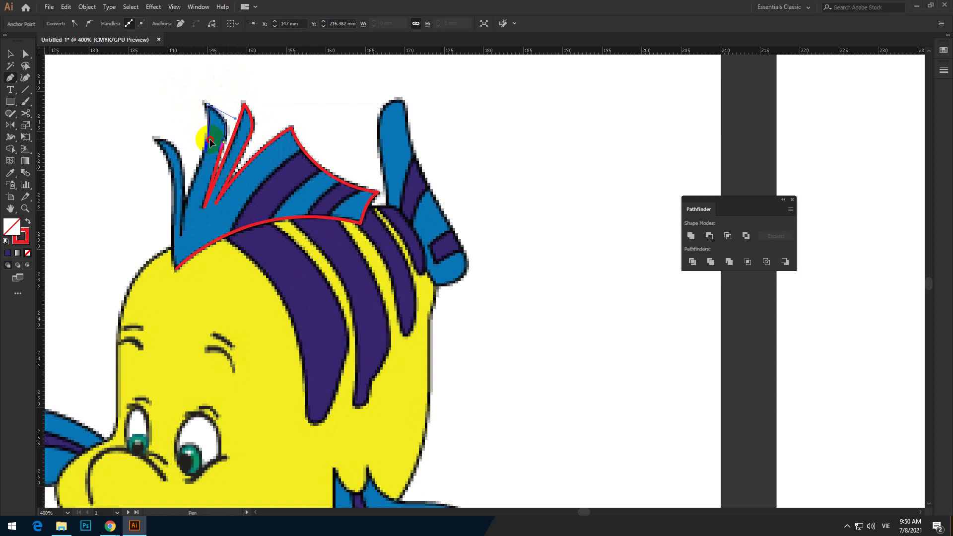
drag(210, 139, 210, 140)
click(205, 152)
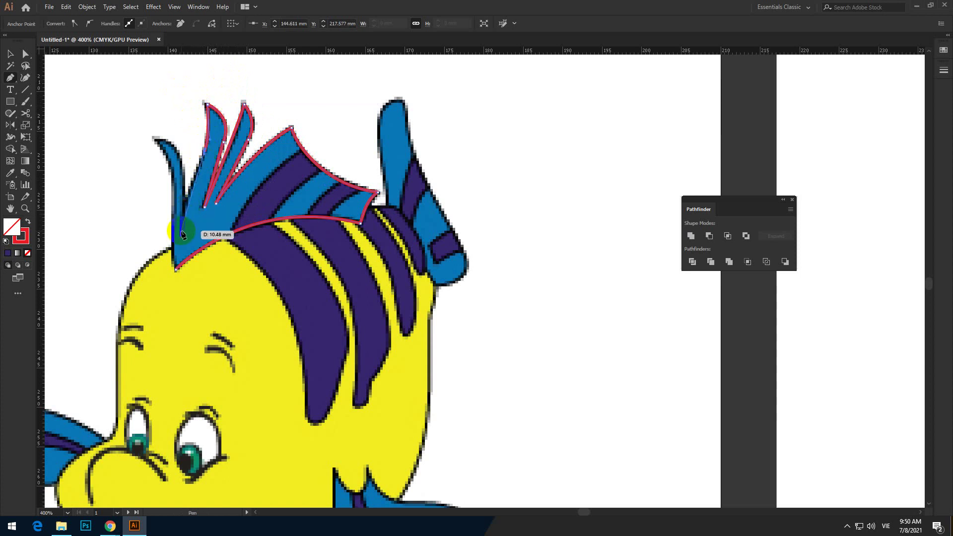
drag(185, 247, 184, 246)
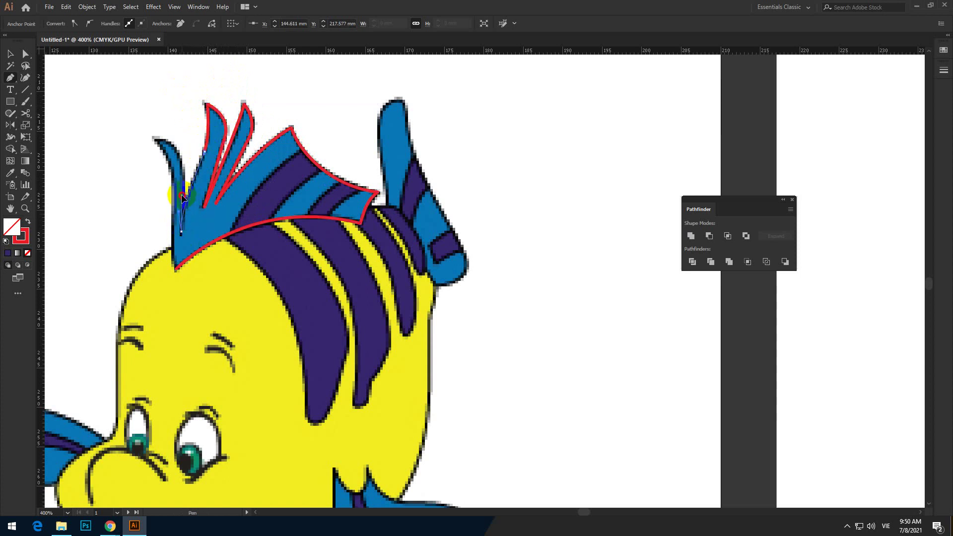
Trace the top fin's front spike and close the outline at its starting point on the head
drag(157, 143, 117, 134)
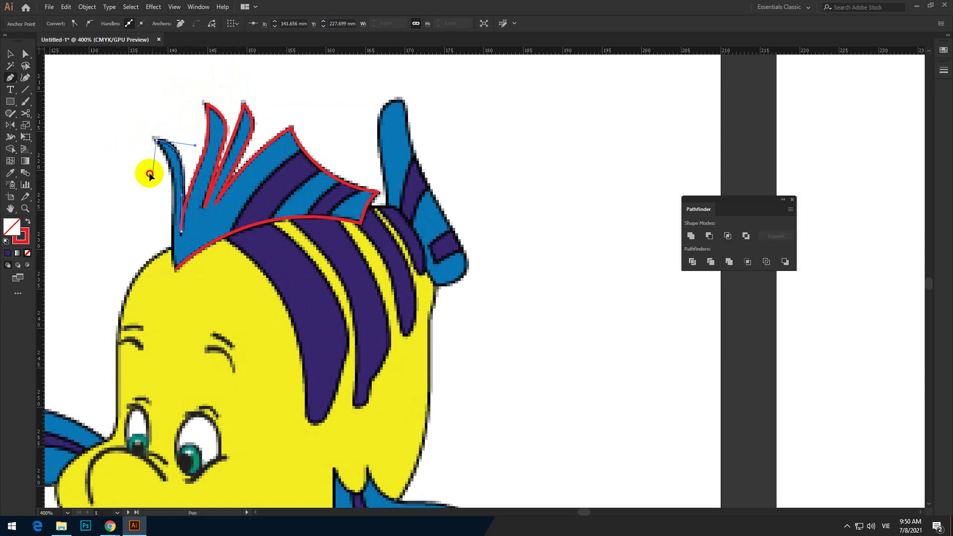
drag(178, 181, 180, 174)
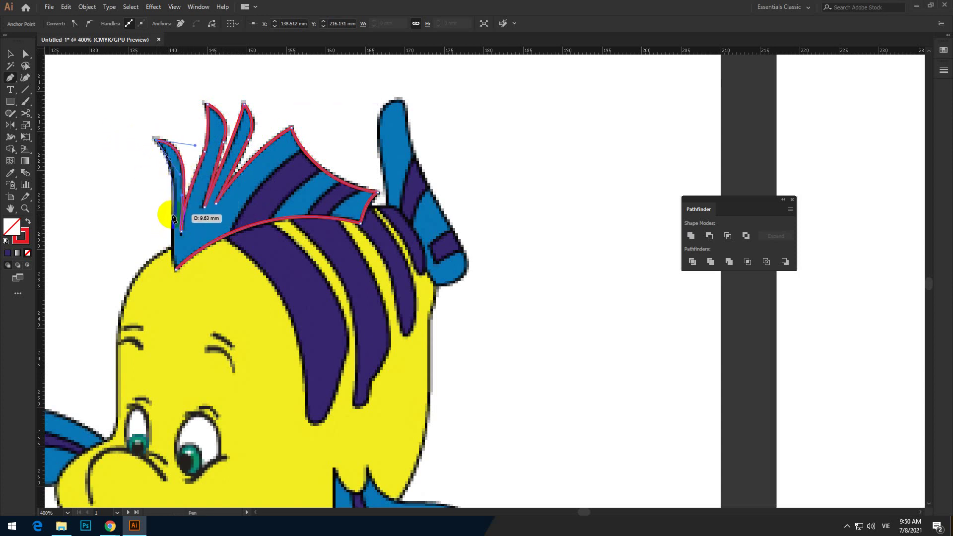
drag(173, 219, 173, 215)
click(175, 270)
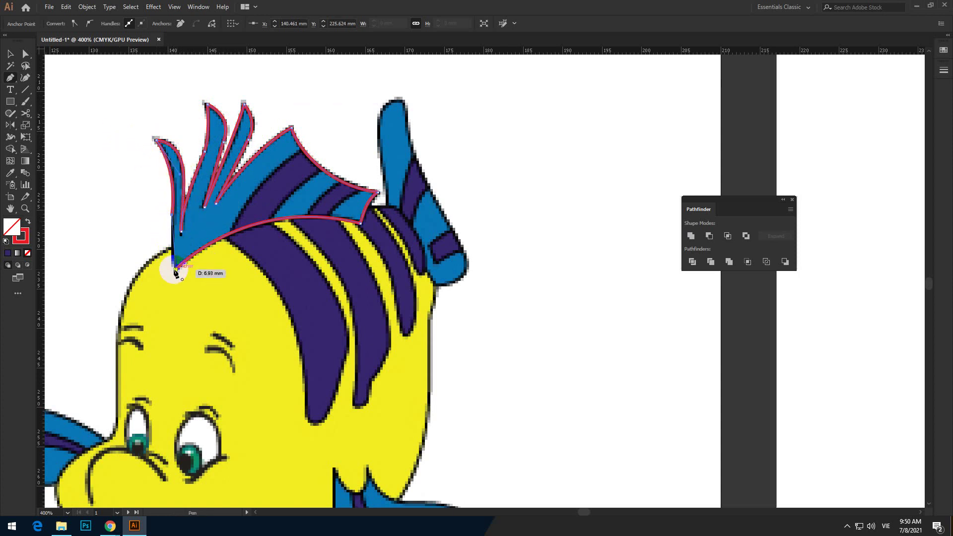
Refine the top fin's front spike against the reference by adjusting its anchor points and curve handles with Direct Selection
ctrl+click(192, 291)
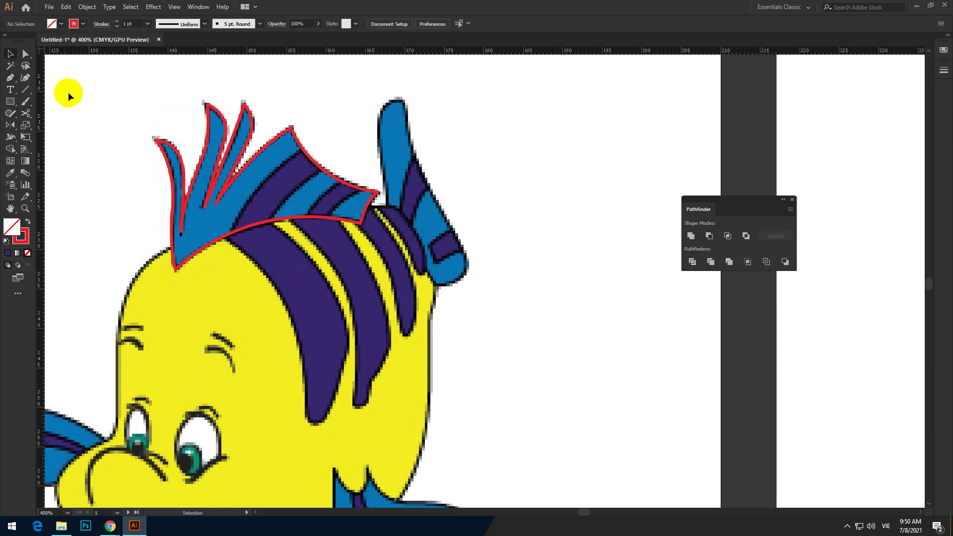
click(25, 54)
click(185, 214)
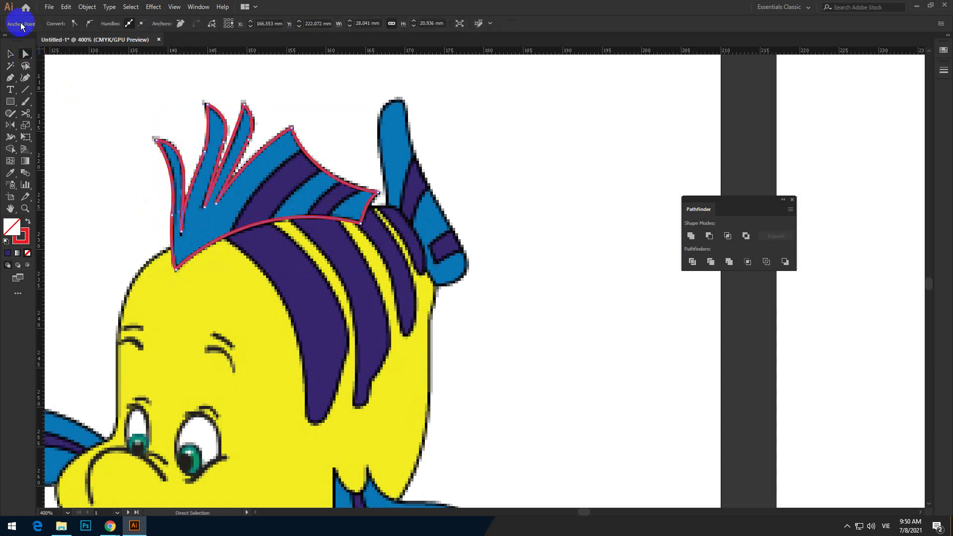
scroll(184, 219, up, 2)
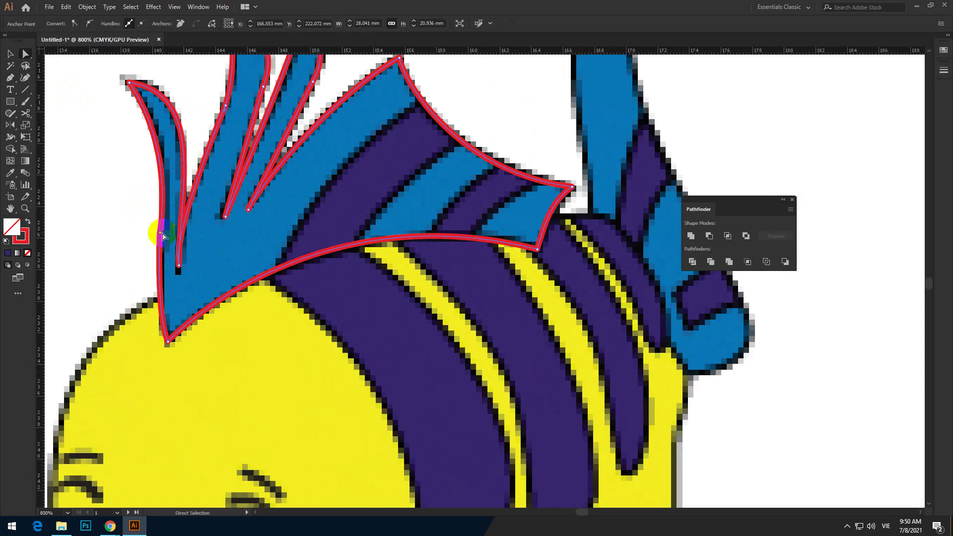
click(161, 234)
drag(175, 151, 168, 128)
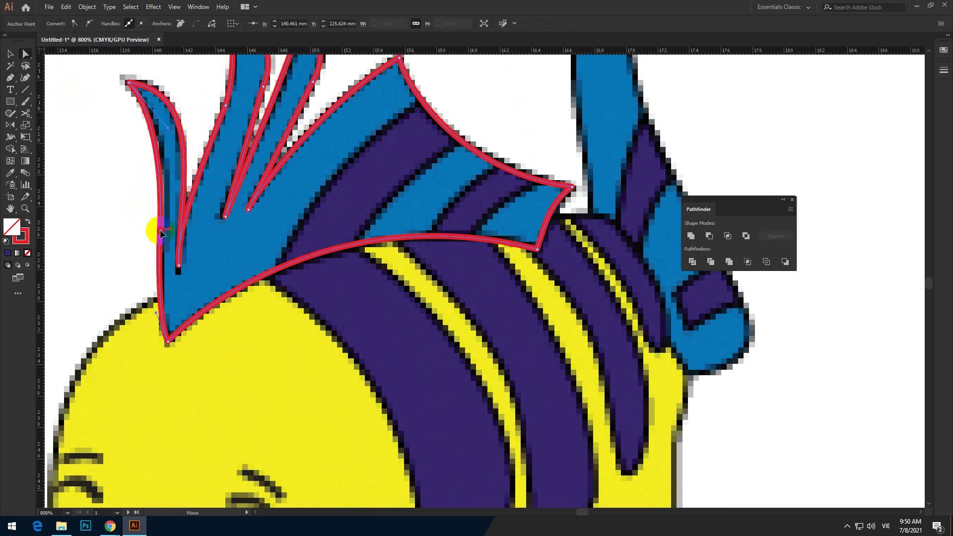
drag(160, 232, 164, 228)
drag(132, 182, 175, 222)
click(191, 219)
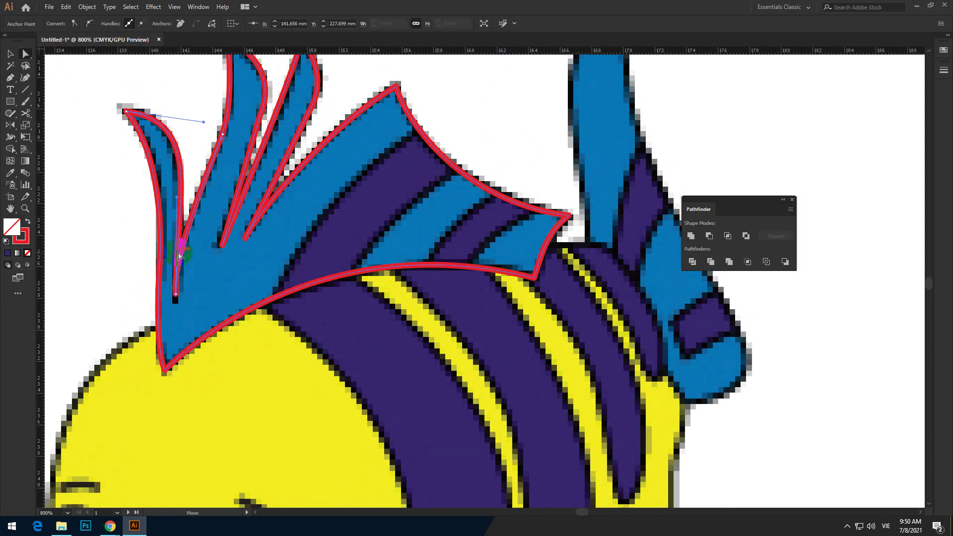
drag(236, 132, 214, 212)
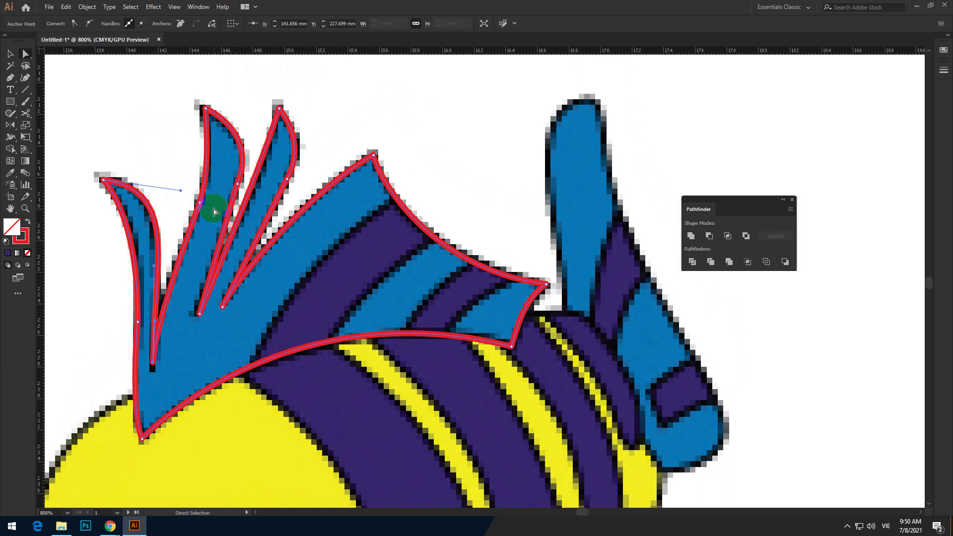
click(306, 144)
scroll(310, 157, down, 1)
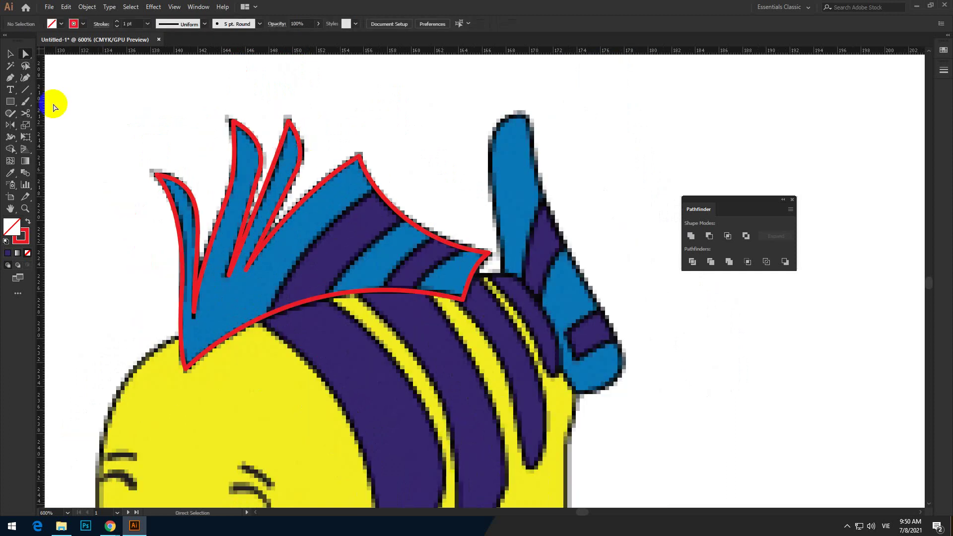
Draw a curve with the Pen tool along the front edge of the fin's large purple stripe, overshooting the fin outline at both ends
click(11, 78)
click(269, 333)
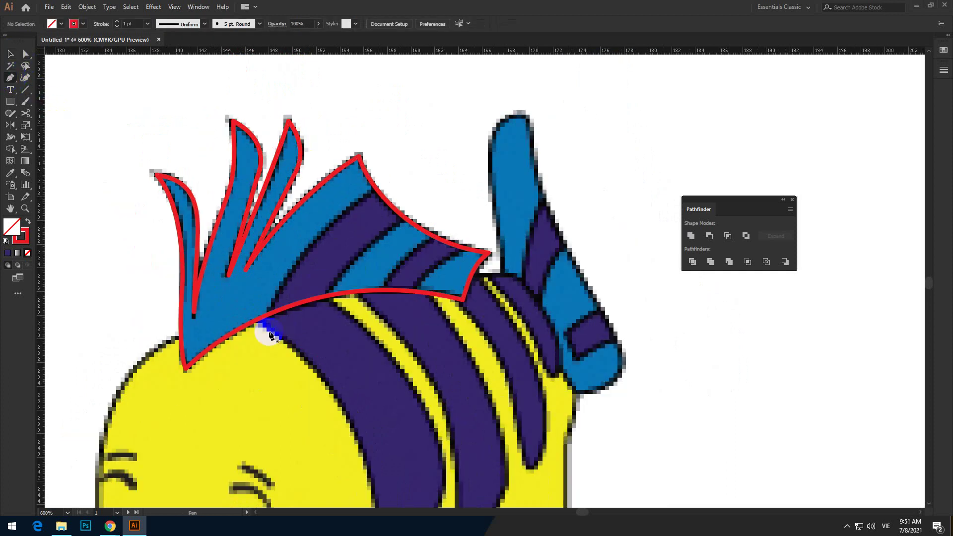
drag(400, 168, 531, 101)
key(v)
click(443, 193)
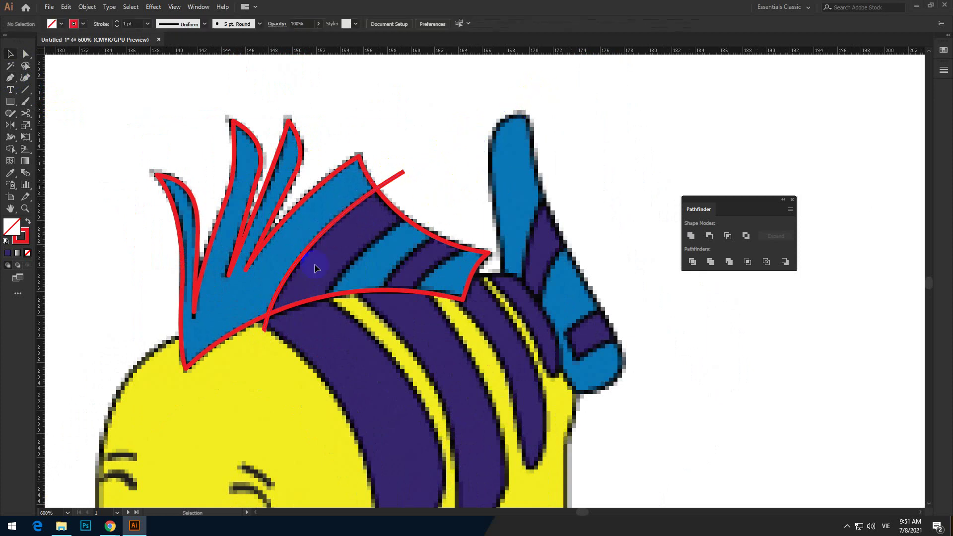
Draw a second curve along the large purple stripe's rear edge across the fin and adjust its lower end to match the reference
key(p)
drag(323, 311, 326, 304)
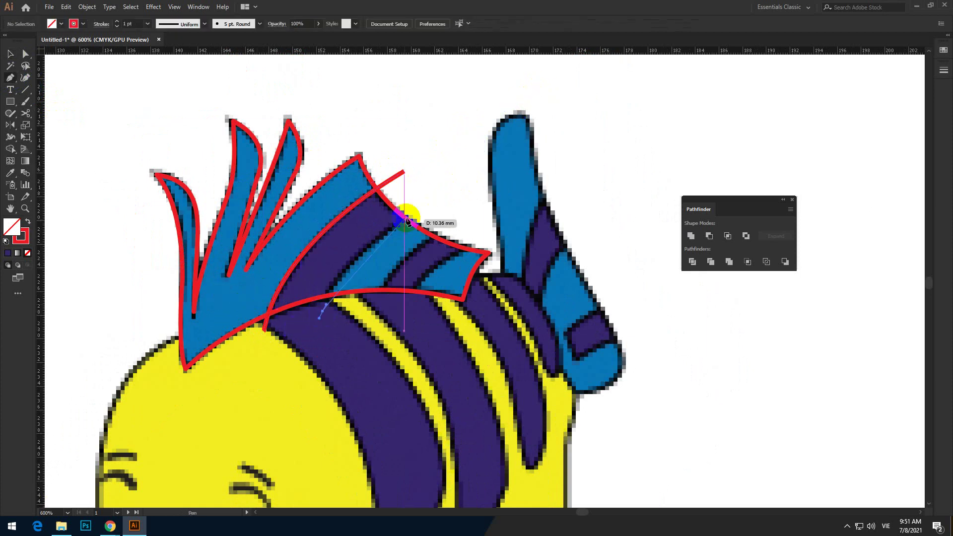
drag(429, 203, 508, 161)
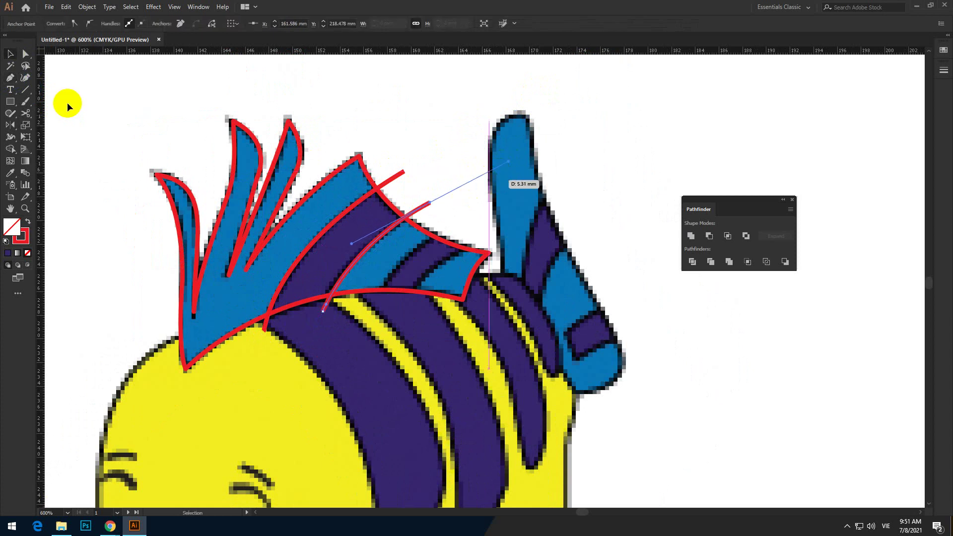
click(25, 53)
click(324, 313)
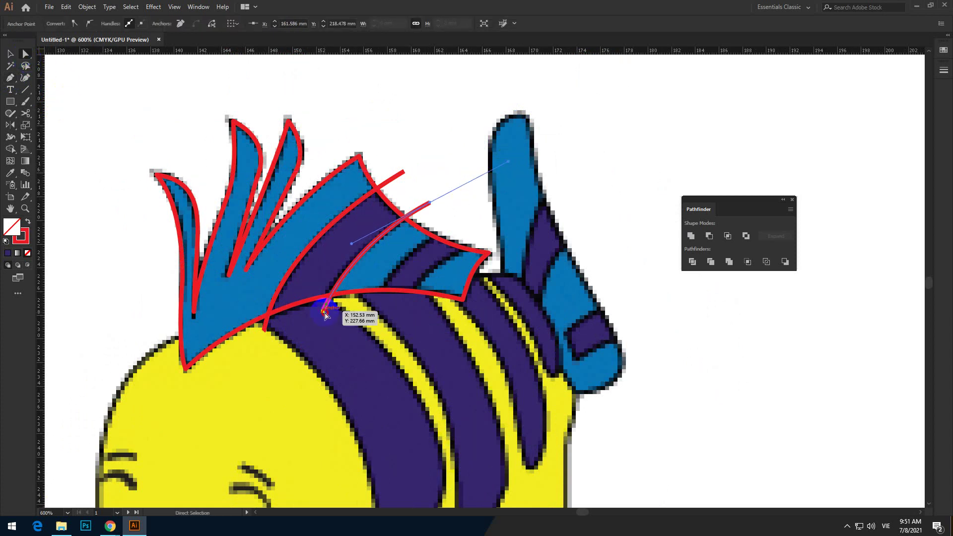
drag(320, 314, 319, 313)
click(332, 348)
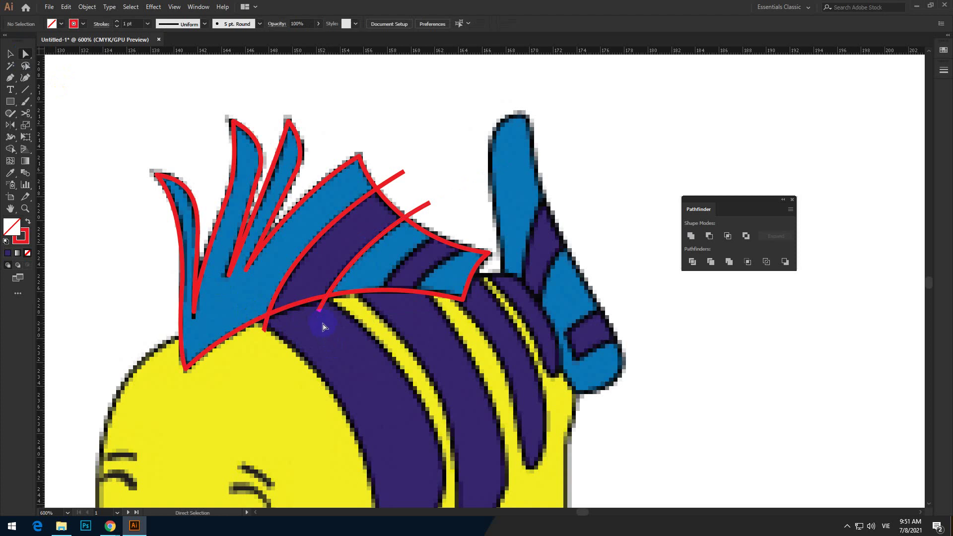
Draw two more curves across the top fin along the front and rear edges of its small purple stripe
click(445, 225)
drag(373, 303, 365, 335)
ctrl+click(398, 359)
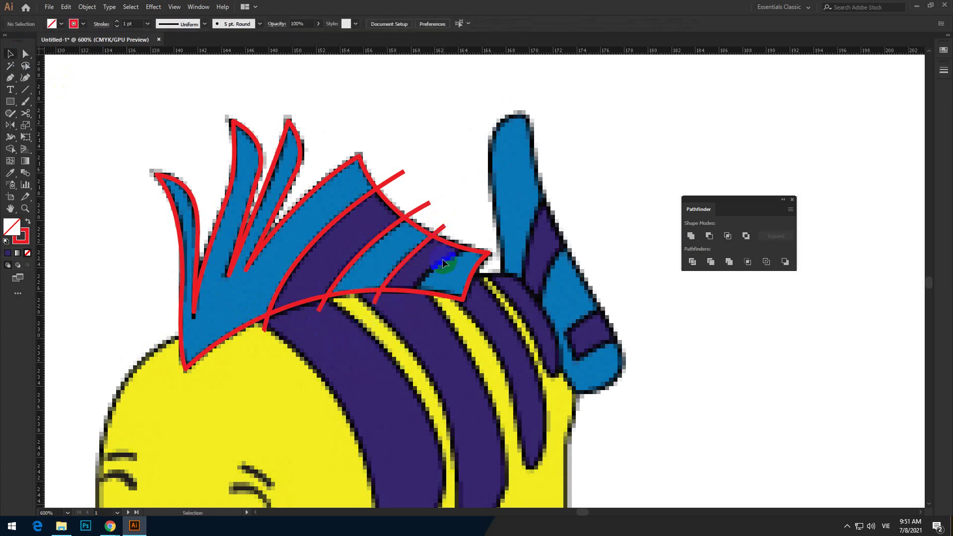
click(478, 239)
drag(398, 322, 392, 358)
key(b)
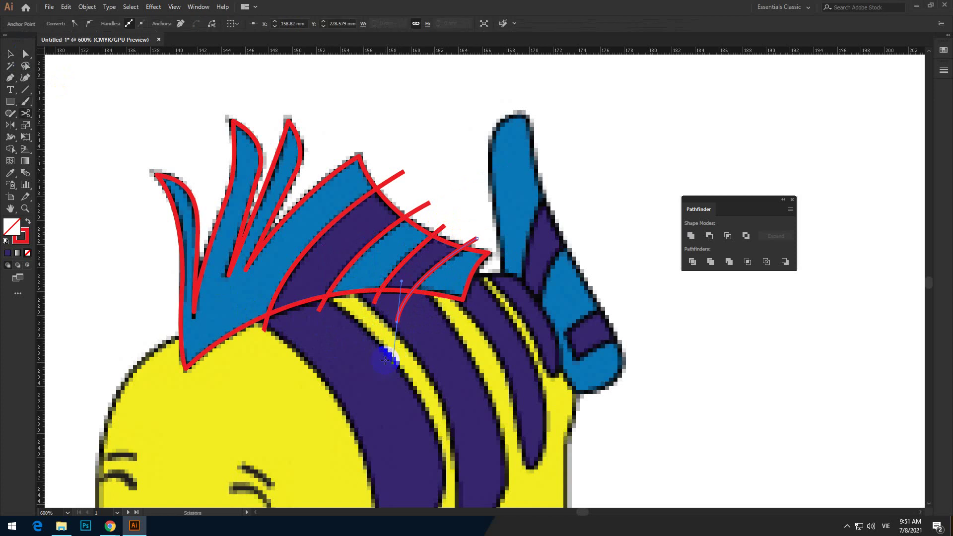
key(v)
Select the top fin outline with its four stripe curves and move them onto the fish body on the neighbouring artboard
scroll(369, 372, down, 2)
drag(159, 178, 481, 406)
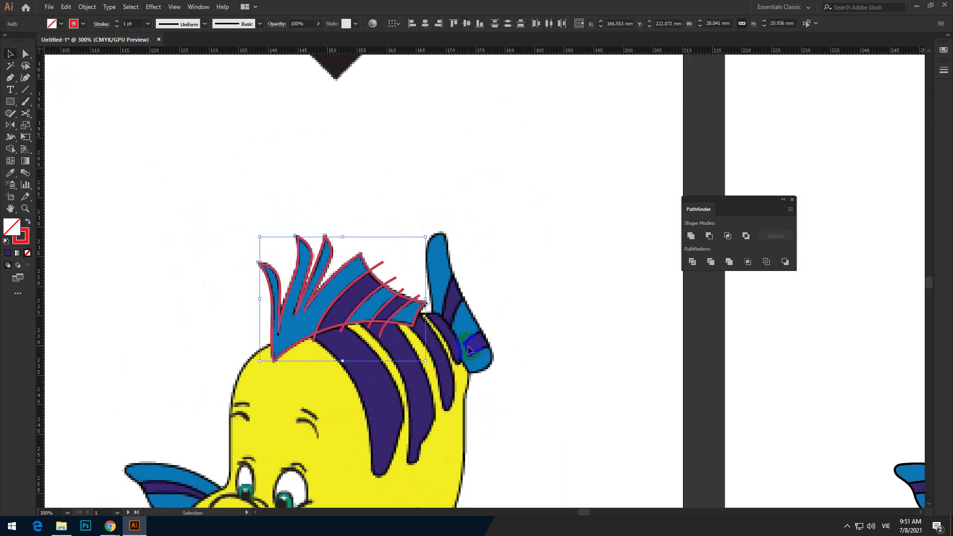
key(Right)
scroll(347, 362, down, 1)
drag(659, 368, 469, 369)
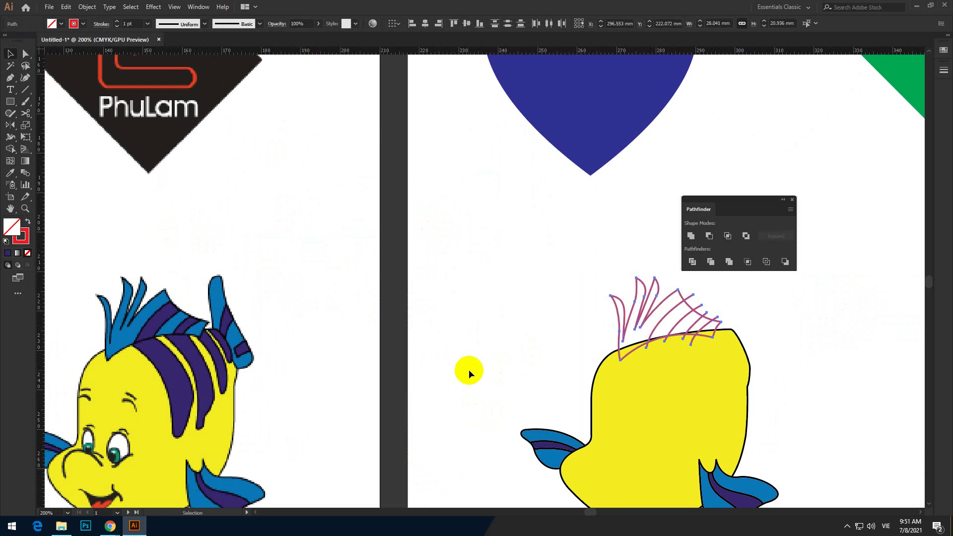
Divide the top fin along the stripe curves with Pathfinder and ungroup the resulting pieces
click(693, 261)
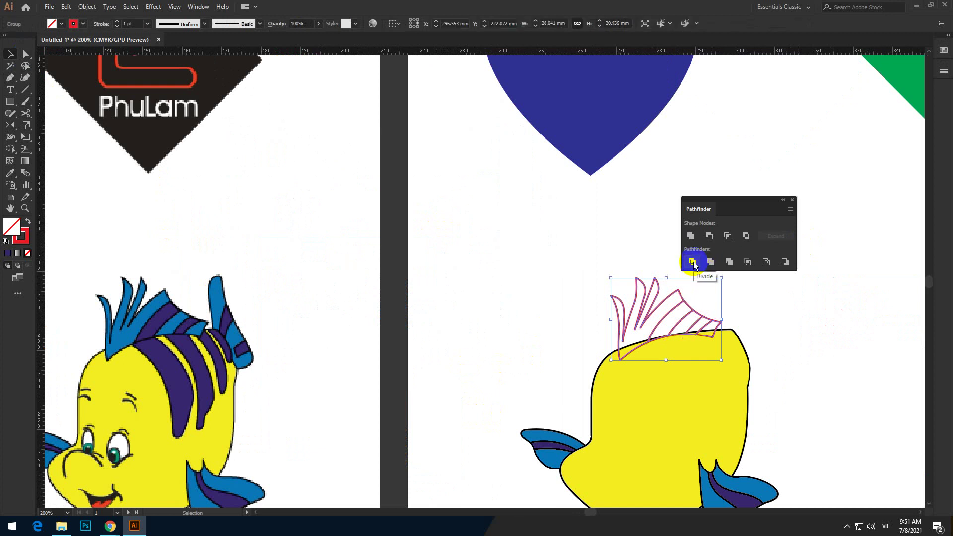
right_click(656, 309)
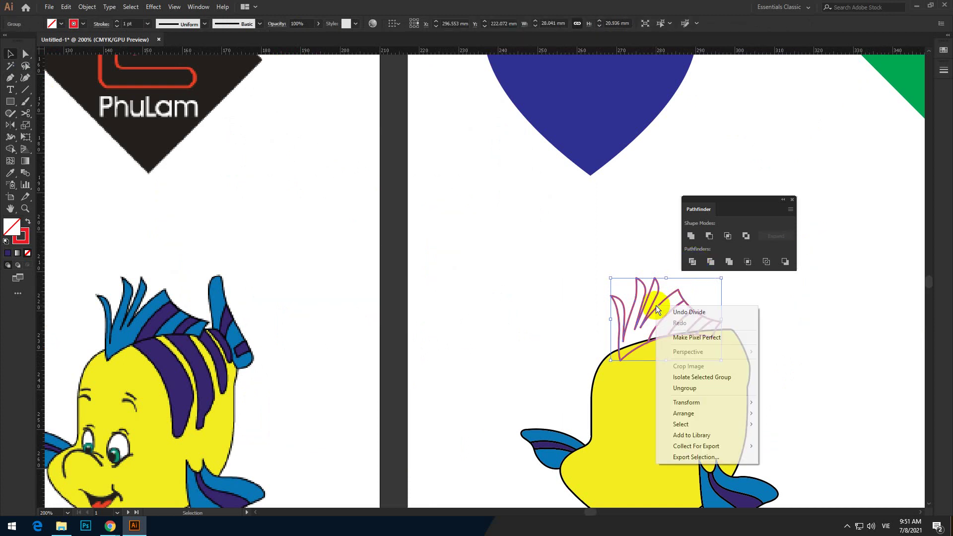
click(677, 387)
click(744, 369)
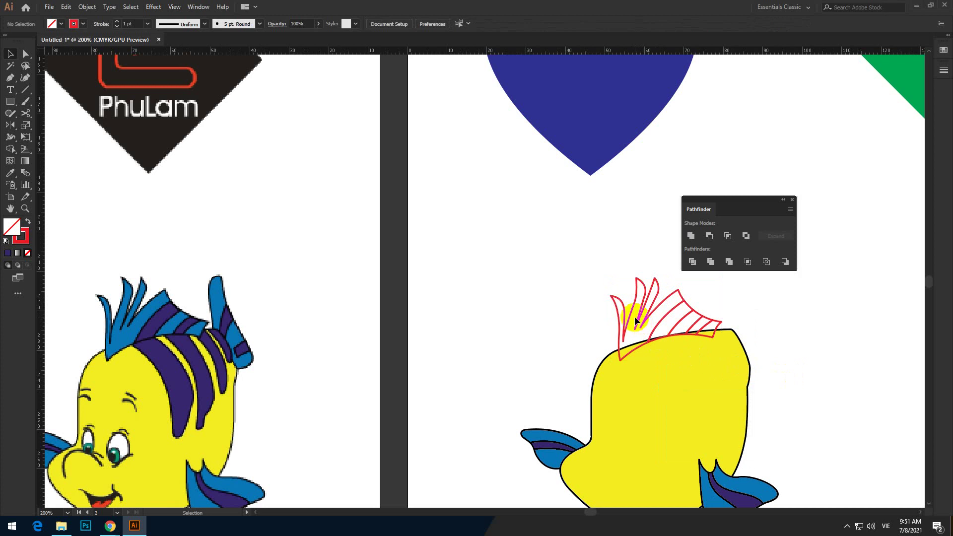
Give the top fin's non-stripe pieces the side fin's blue fill and black stroke with the Eyedropper
click(640, 315)
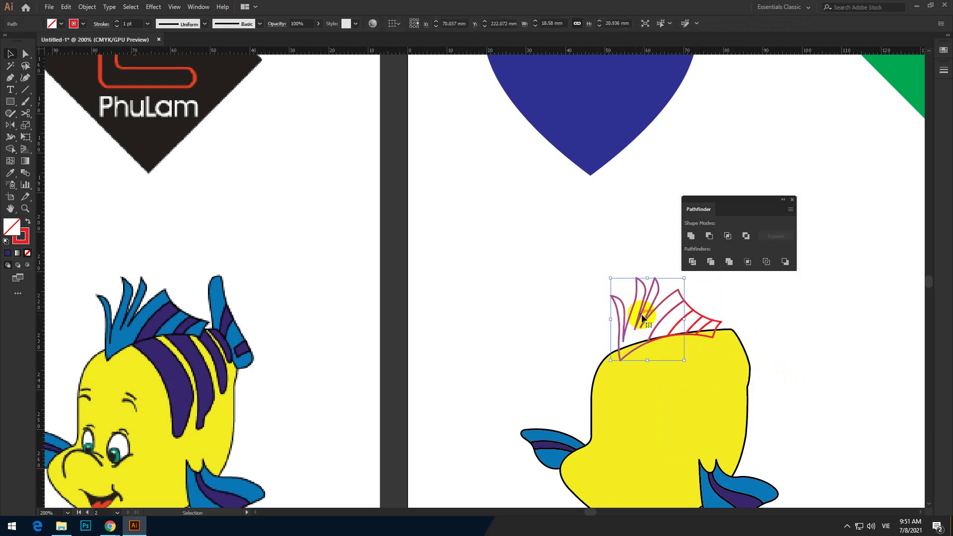
shift+click(718, 323)
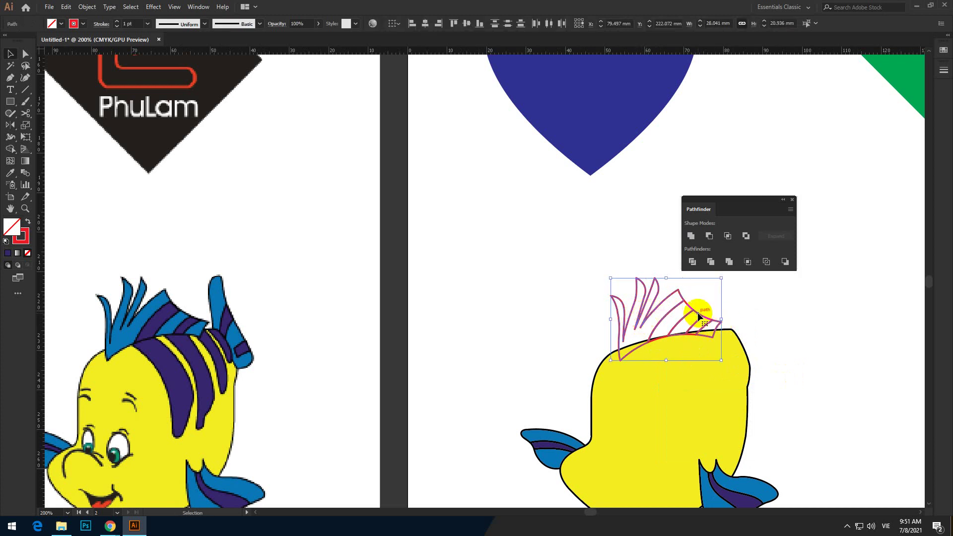
key(o)
click(563, 431)
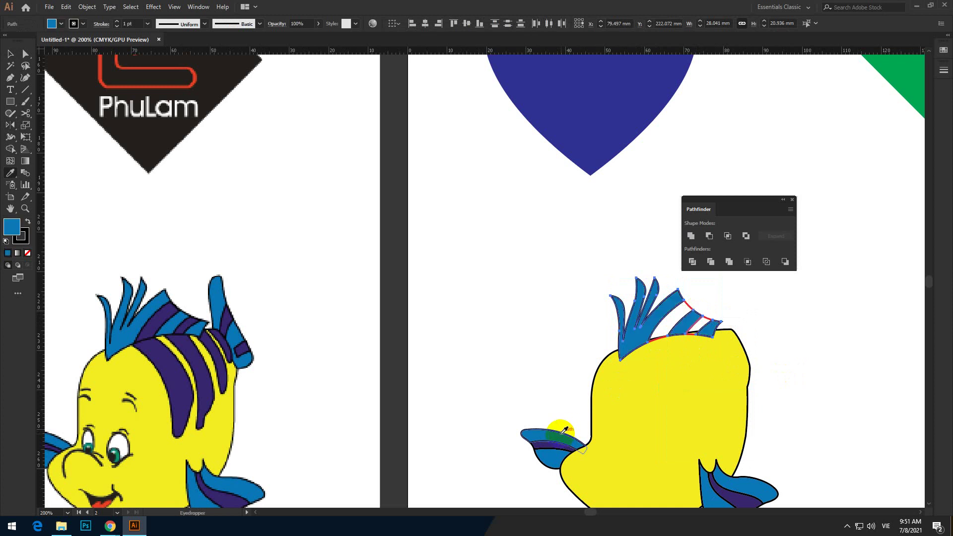
key(v)
click(585, 273)
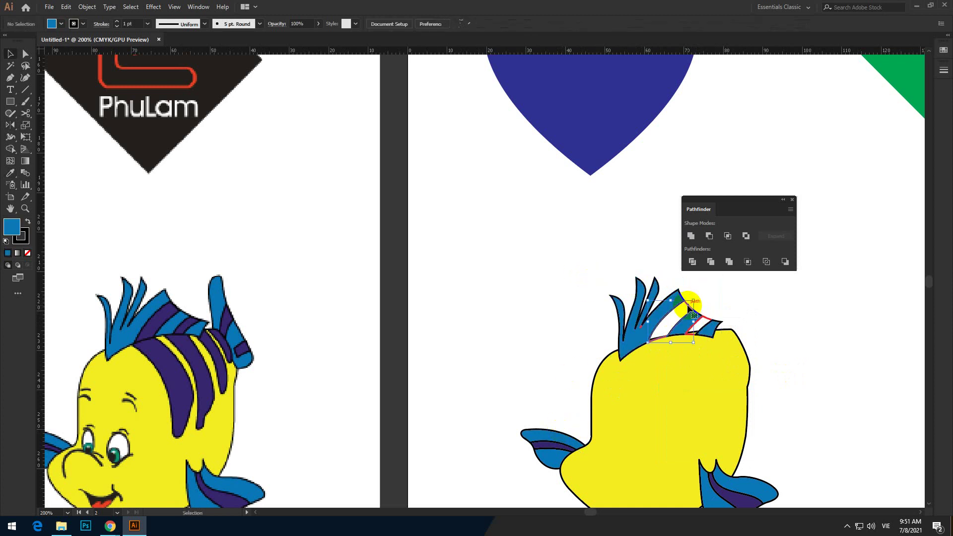
Give the top fin's two stripe pieces the purple fill and black stroke sampled from the side fin's stripe
click(690, 308)
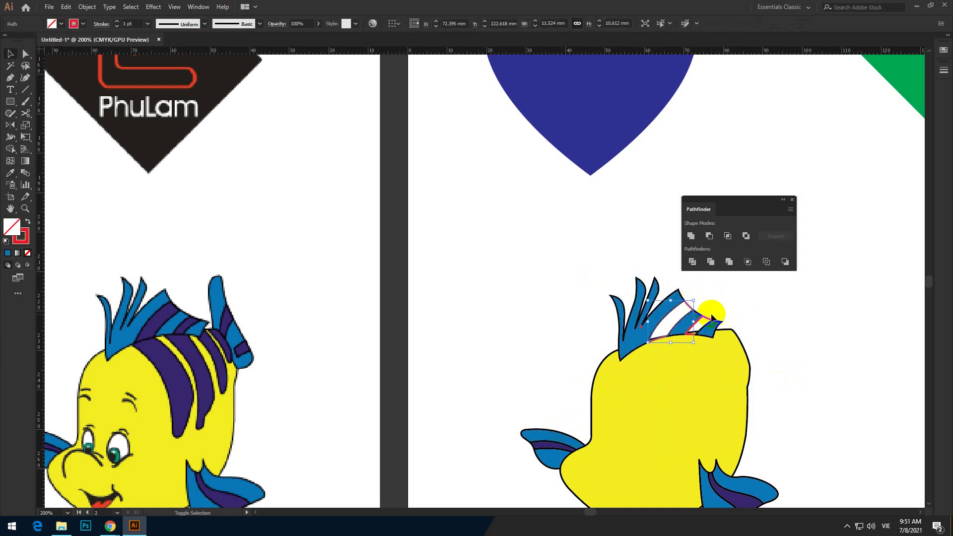
click(550, 440)
key(c)
click(646, 337)
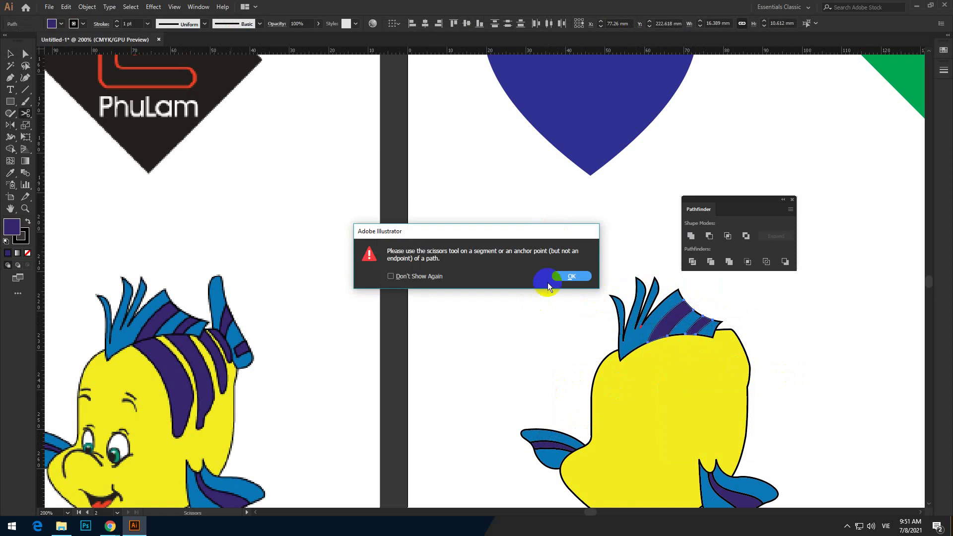
click(571, 276)
key(v)
click(528, 293)
Clear the stray red path fragment from the notch behind the top fin's rear spike
scroll(644, 333, up, 4)
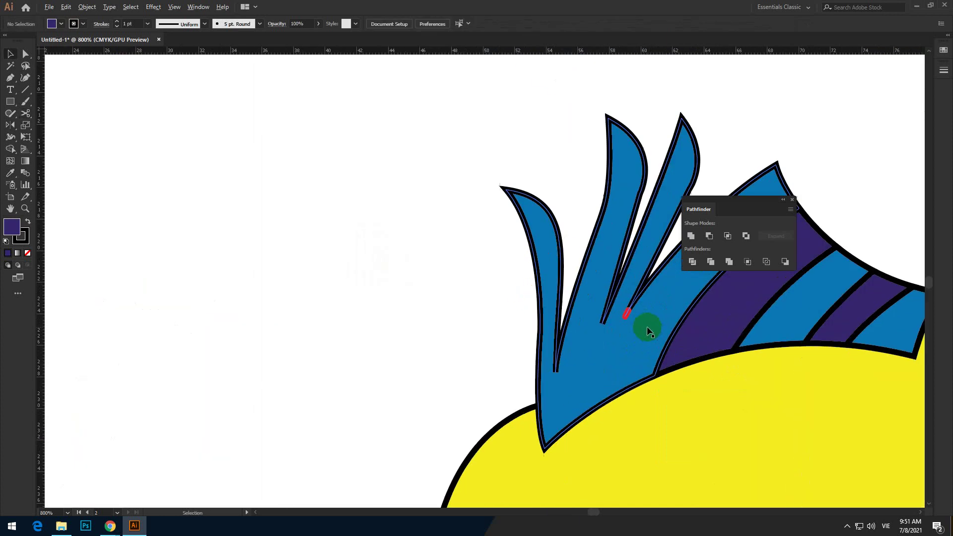
drag(627, 316, 464, 316)
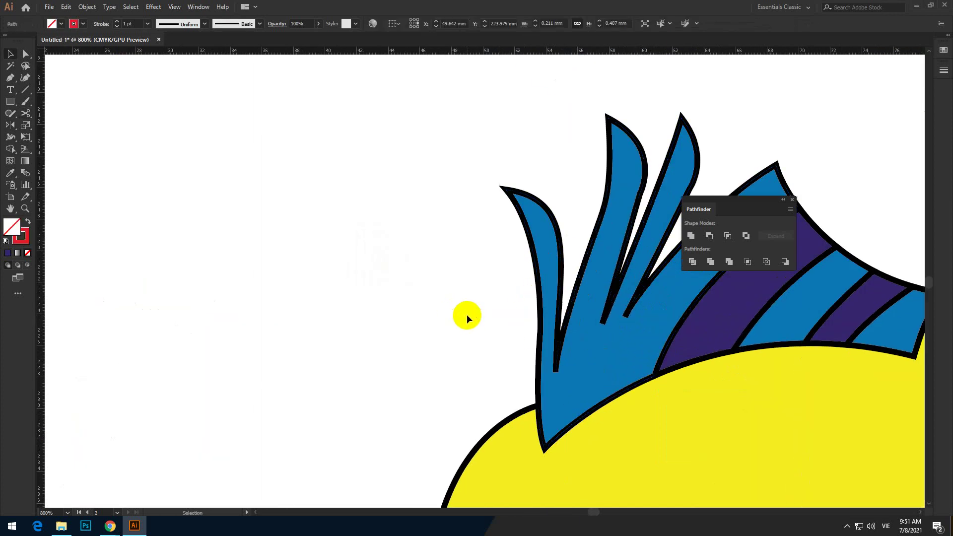
click(467, 315)
scroll(469, 300, down, 4)
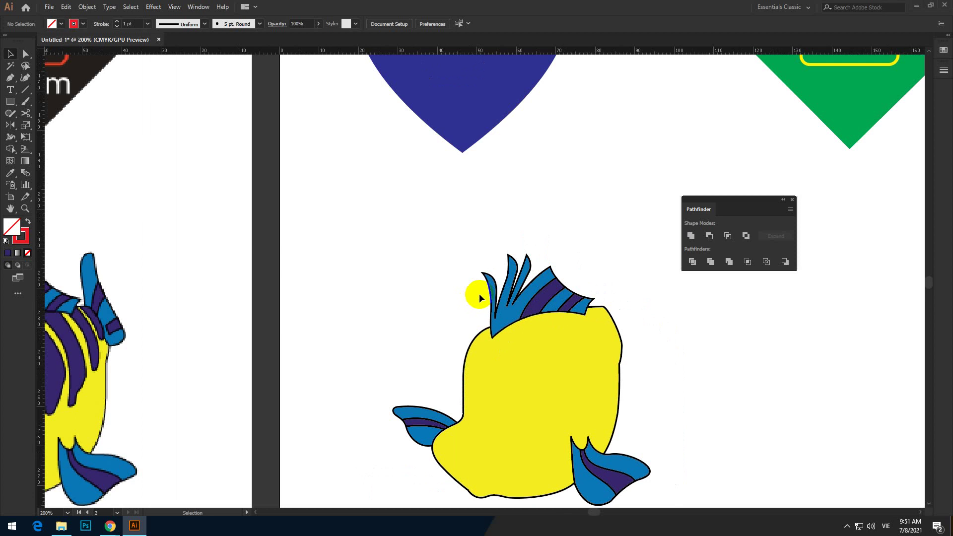
Select all the top fin pieces and open their stroke options
drag(415, 326, 469, 259)
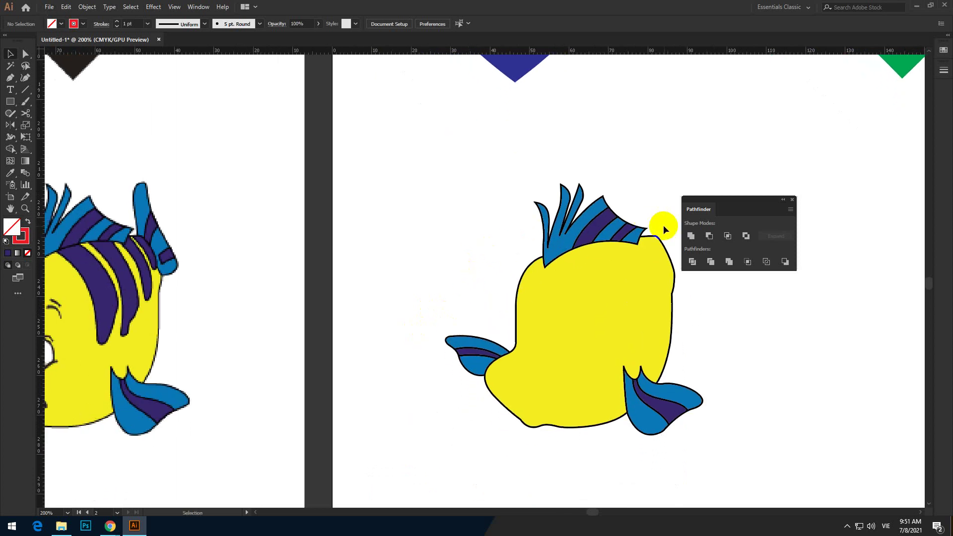
drag(585, 207, 478, 172)
click(100, 24)
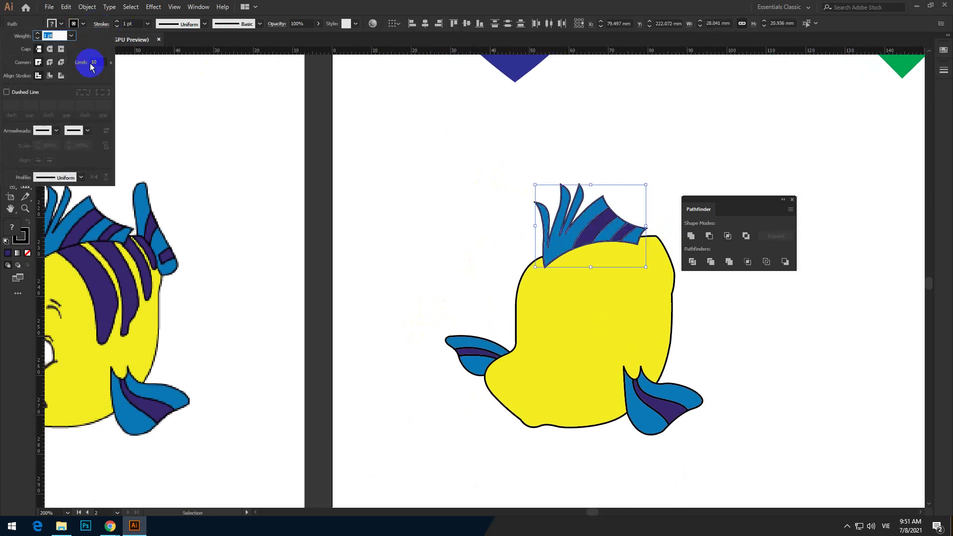
click(506, 185)
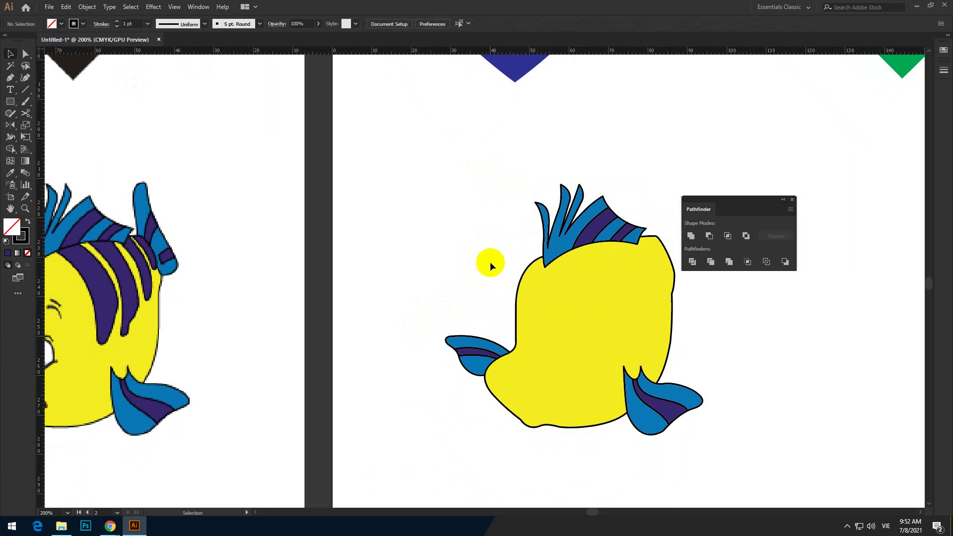
Move the Pathfinder panel clear of the fish and bring the reference and the redrawn fish into view together
drag(243, 304, 353, 269)
drag(715, 200, 829, 150)
drag(624, 282, 572, 285)
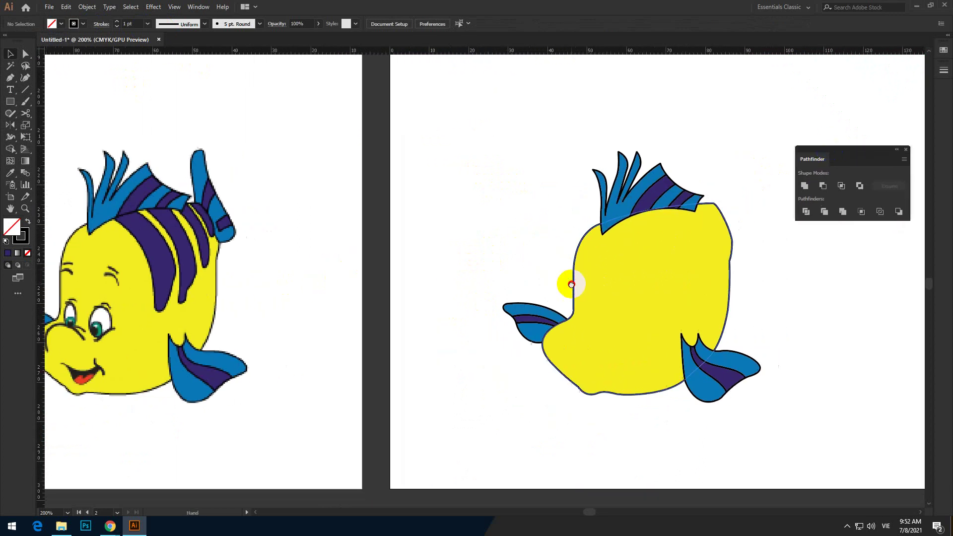
drag(393, 319, 423, 312)
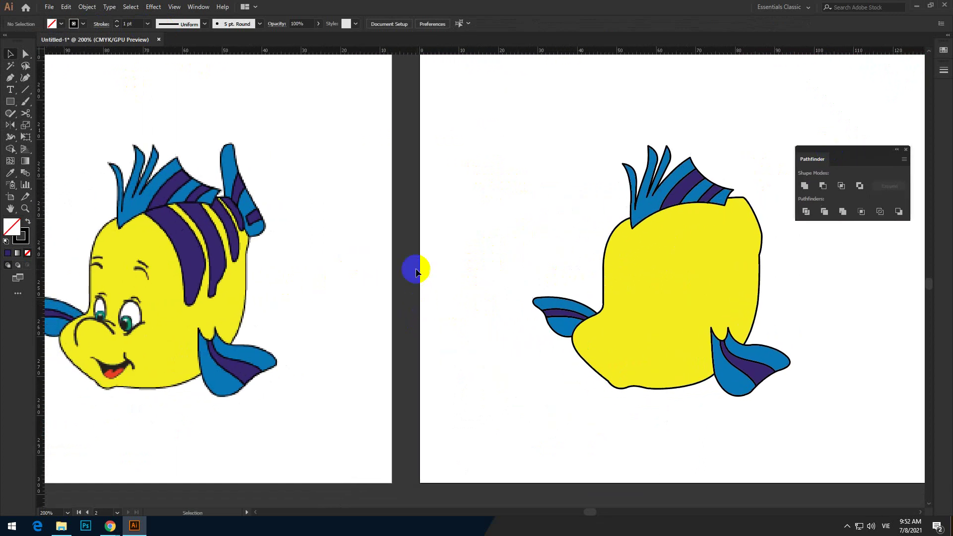